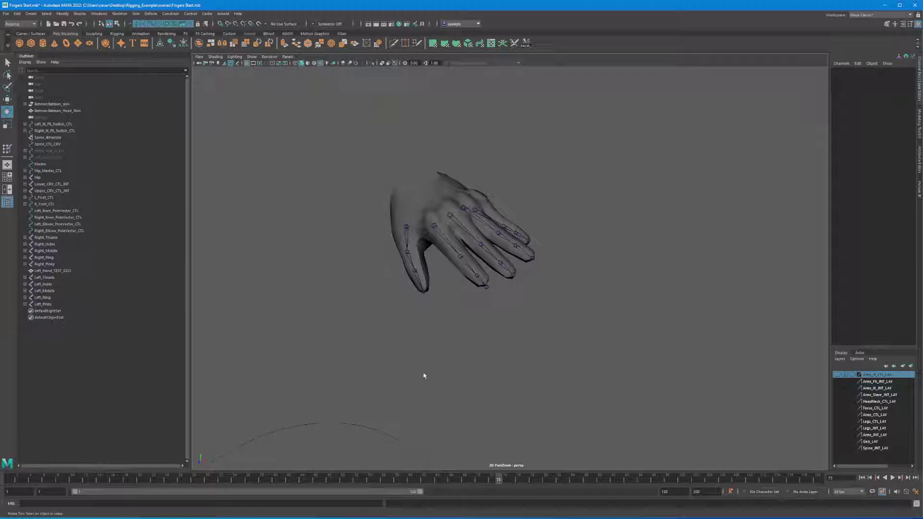
Select the five left finger joint chains from Left_Thumb to Left_Pinky to examine their placement in the hand.
left_click(43, 278)
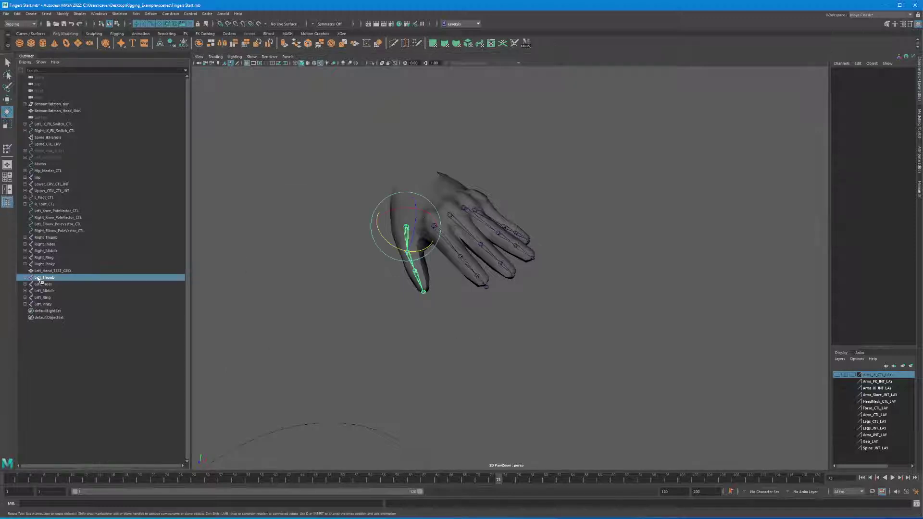
left_click(47, 305, "shift")
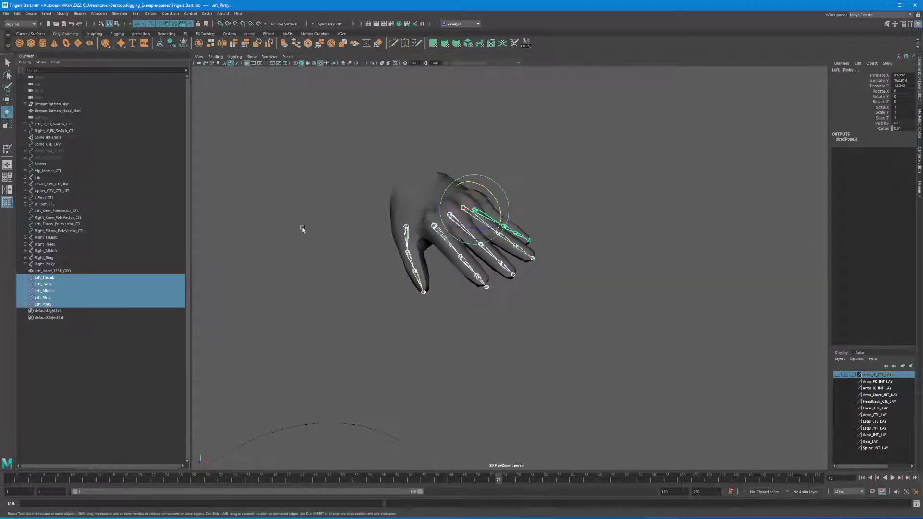
left_click_drag(516, 205, 501, 247, "alt")
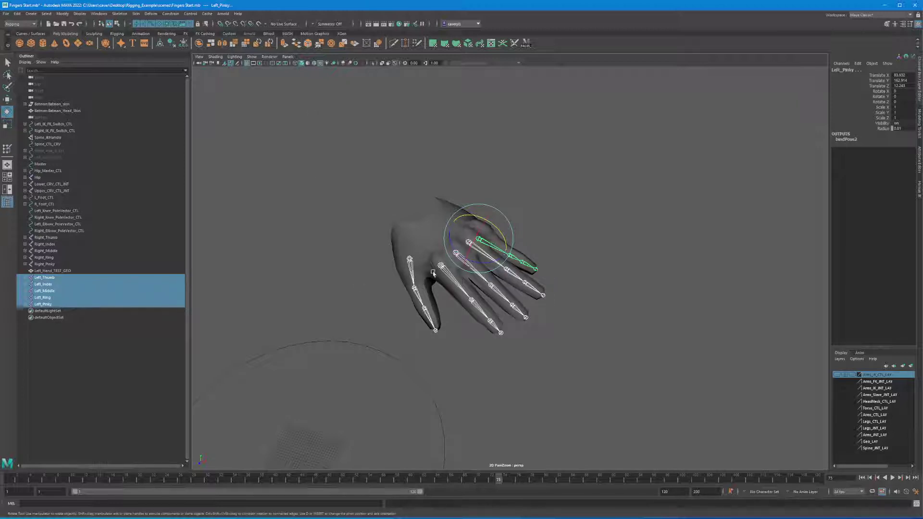
Test-rotate the left index finger's base joint, Left_Index, and the following joint, Left_Index_1, to try out the finger's bend.
left_click(452, 278)
key("r")
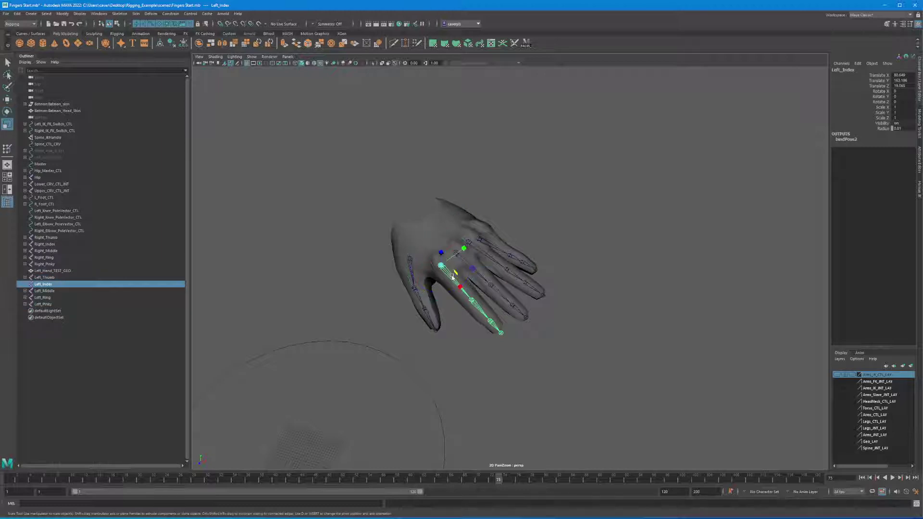
left_click_drag(456, 259, 455, 248, "alt")
key("e")
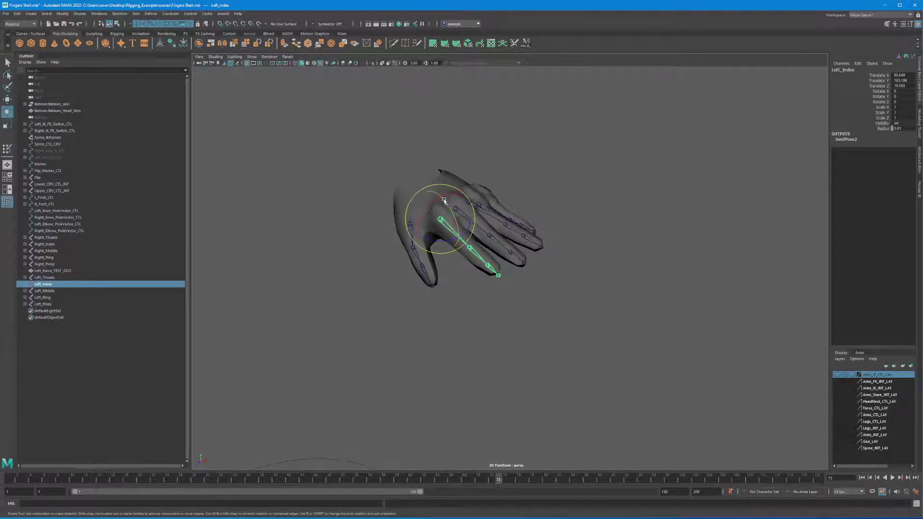
left_click_drag(447, 204, 454, 215)
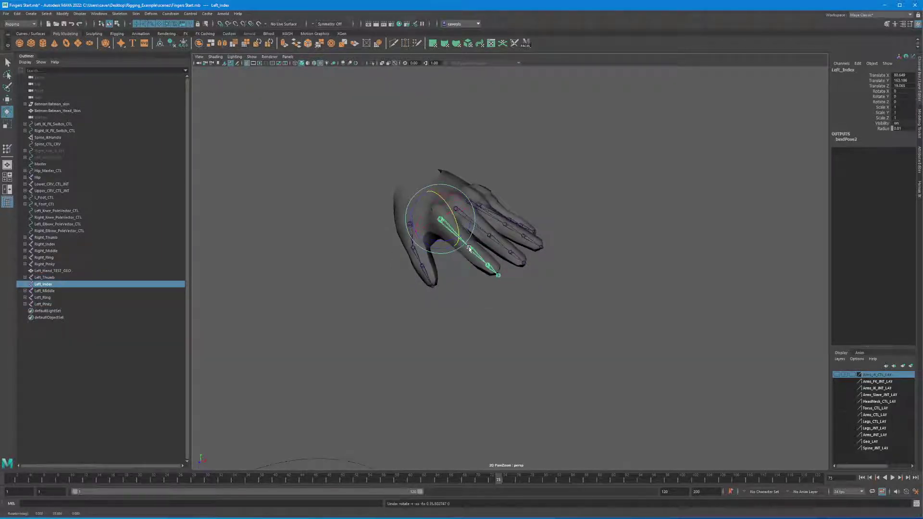
left_click(474, 253)
left_click_drag(474, 255, 487, 274)
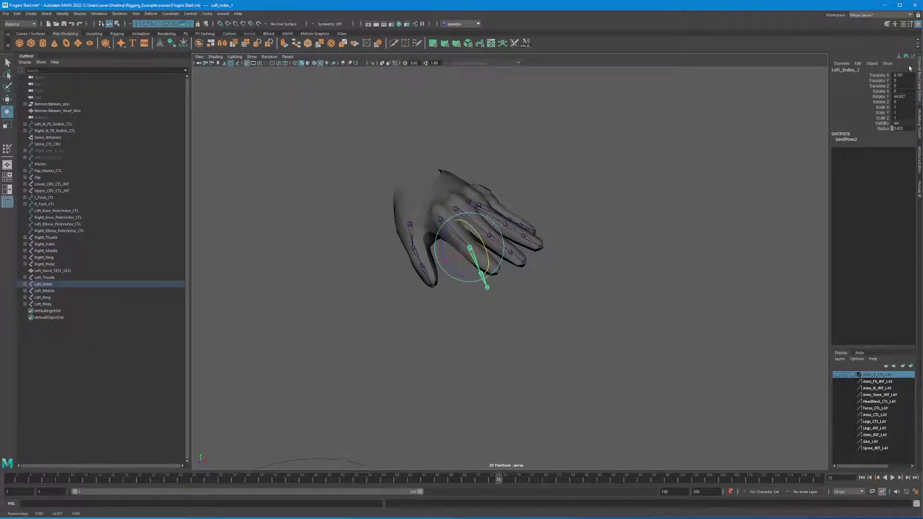
Test-rotate the left middle finger's and left thumb's base joints, and undo the rotations.
left_click(458, 212)
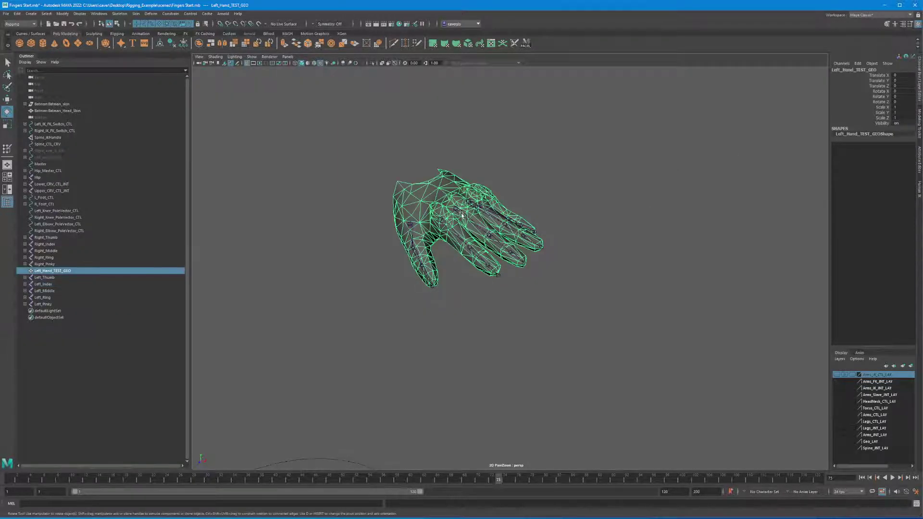
left_click(457, 211)
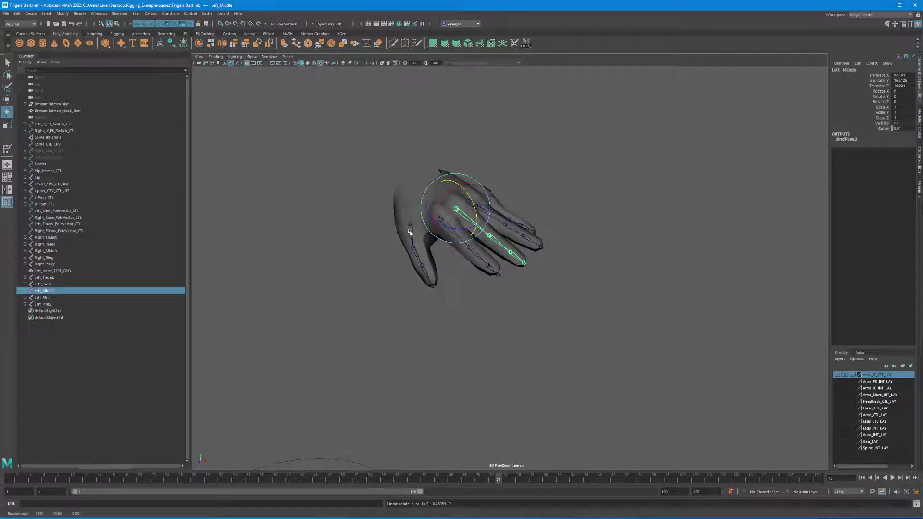
left_click_drag(409, 232, 404, 197, "alt")
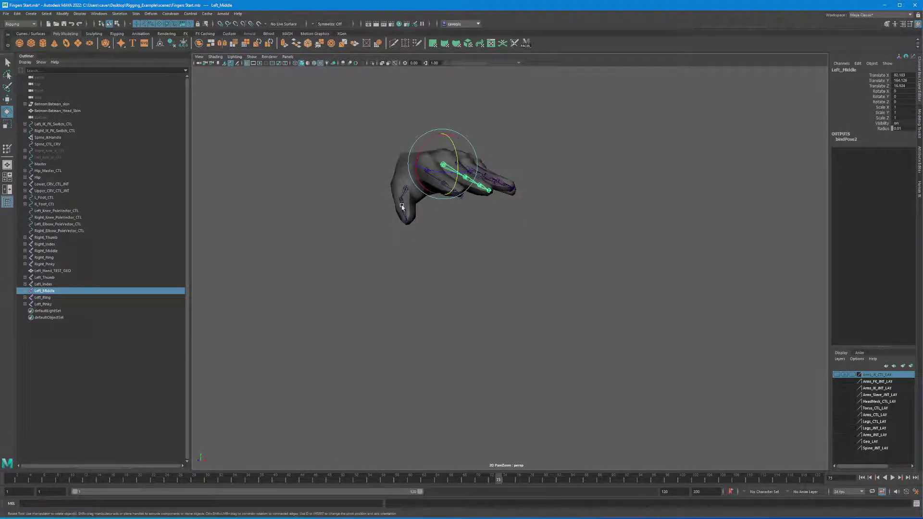
left_click(404, 196)
left_click_drag(404, 201, 406, 238)
key("ctrl+z")
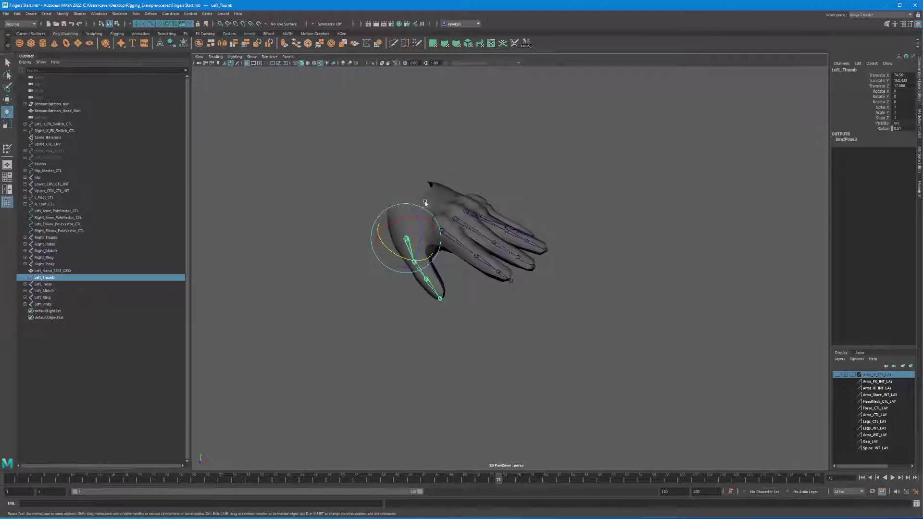
Examine the Left_Hand_TEST_GEO mesh and the finger joints inside it from several angles.
left_click_drag(423, 201, 448, 194, "alt")
left_click(424, 182)
left_click(431, 199)
key("ctrl+z")
left_click(471, 173)
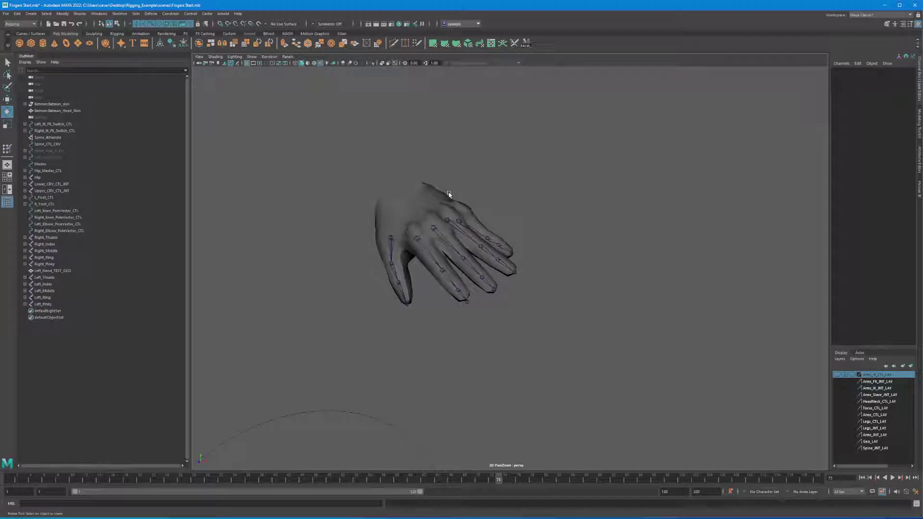
left_click(418, 200)
left_click_drag(416, 206, 442, 205, "alt")
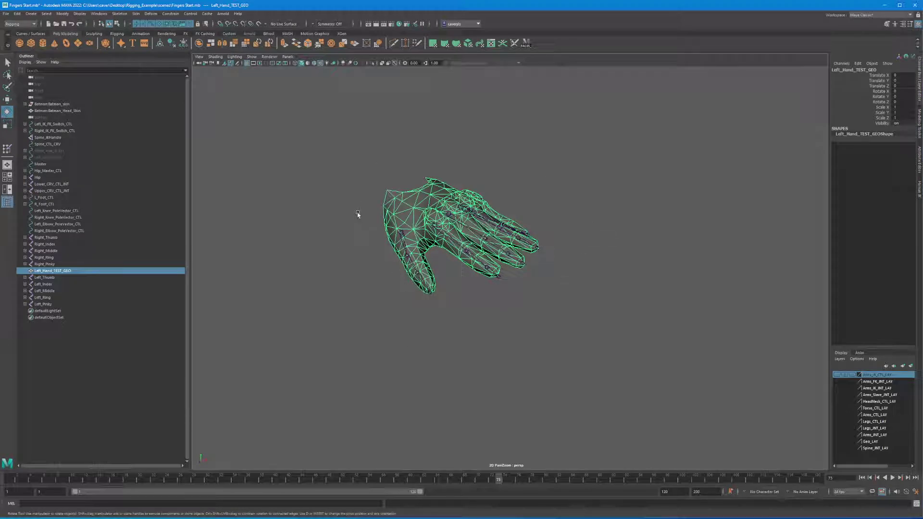
left_click_drag(358, 214, 370, 261, "alt")
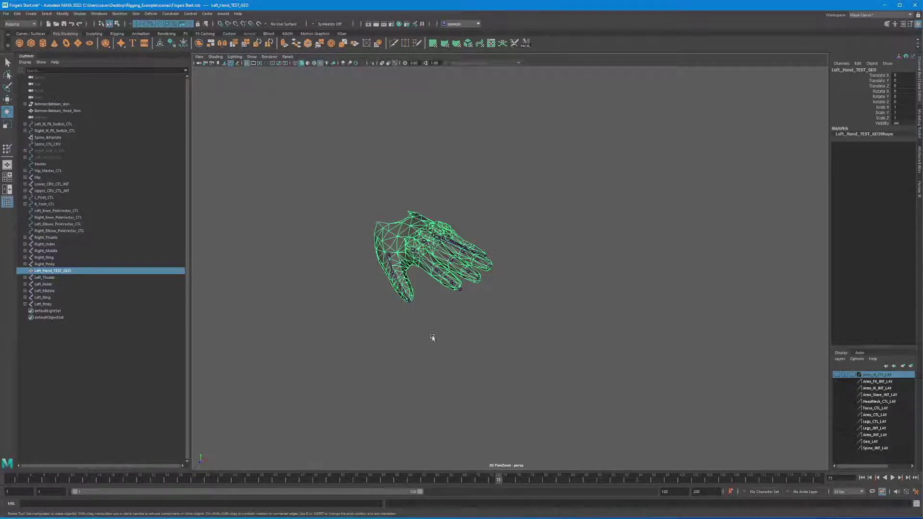
left_click_drag(384, 308, 373, 291, "alt")
left_click(354, 260)
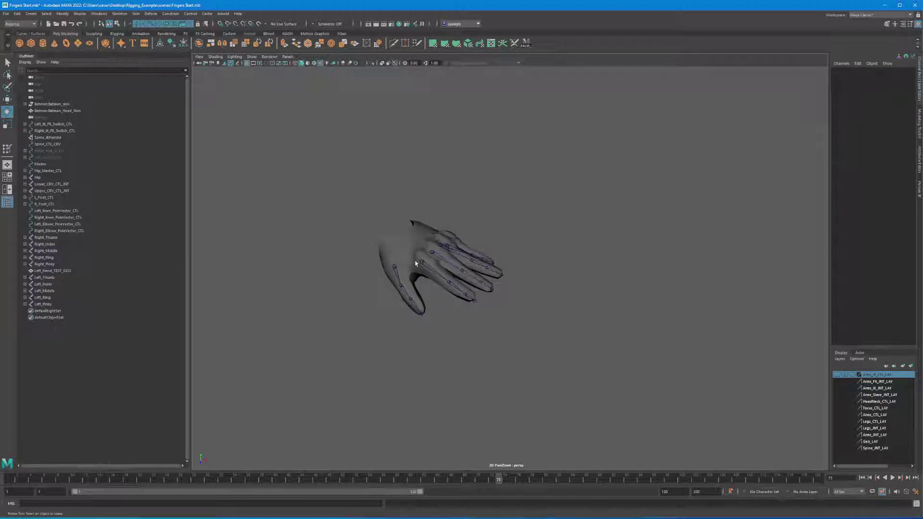
mouse_move(403, 270)
left_mouse_down("alt")
mouse_move(425, 255)
mouse_move(396, 264)
left_mouse_up("alt")
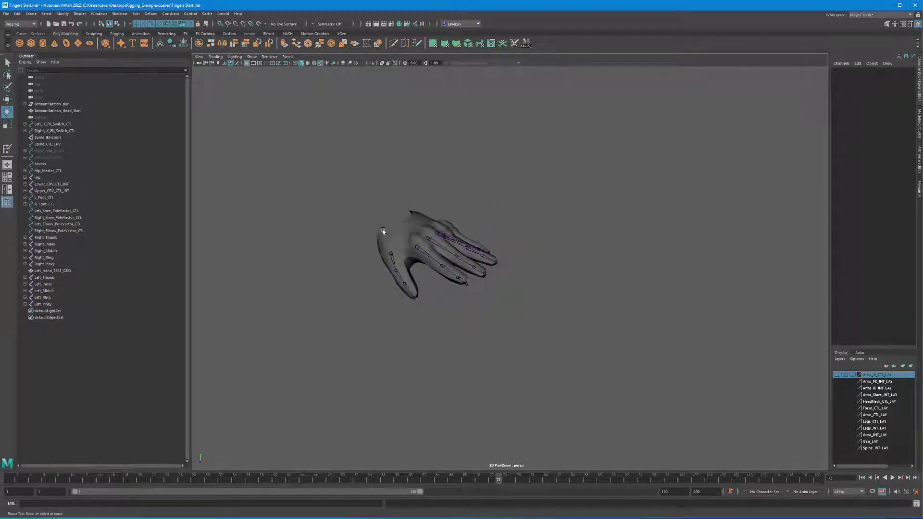
Expand the joint hierarchies of Left_Thumb, Left_Index, Left_Middle, Left_Ring and Left_Pinky down to their END joints.
left_click(25, 277)
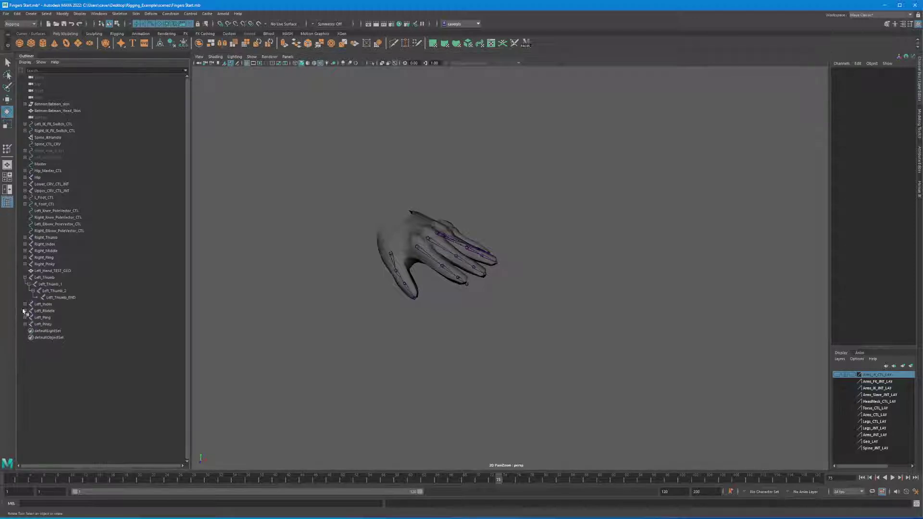
left_click(25, 304)
left_click(25, 330)
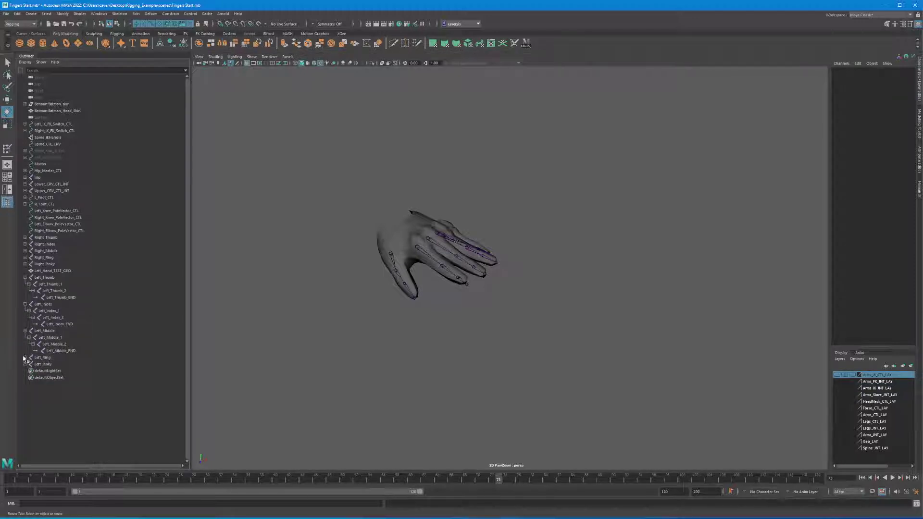
left_click(25, 357)
left_click(25, 384)
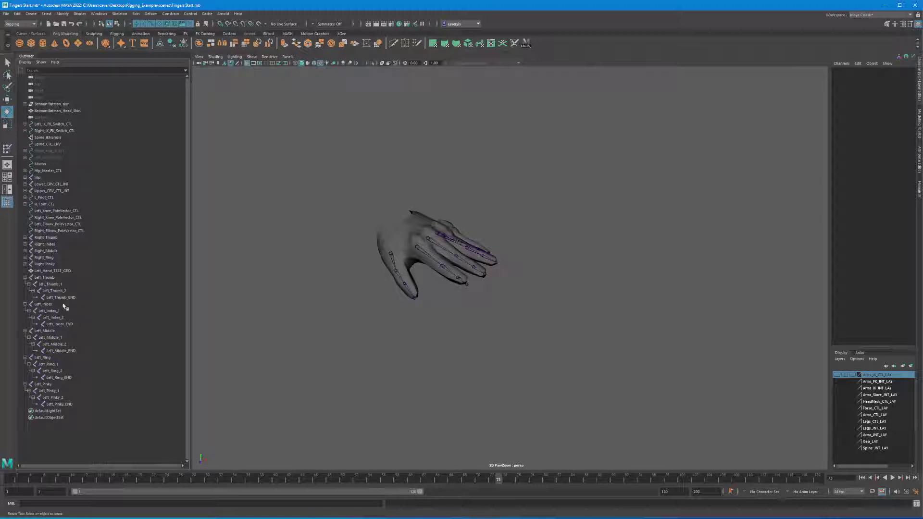
Inspect the end joints at the tips of the left thumb and index finger, and clear the selection.
left_click(415, 298)
left_click(467, 284)
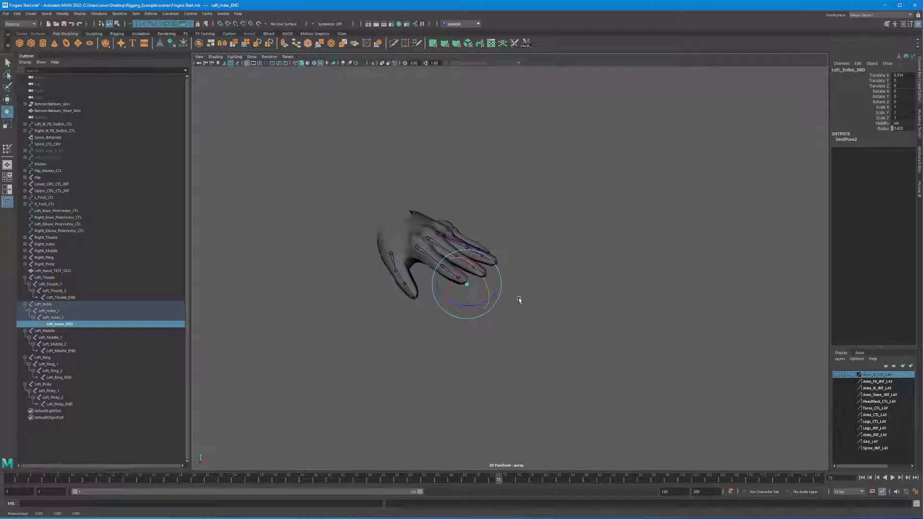
left_click(420, 285)
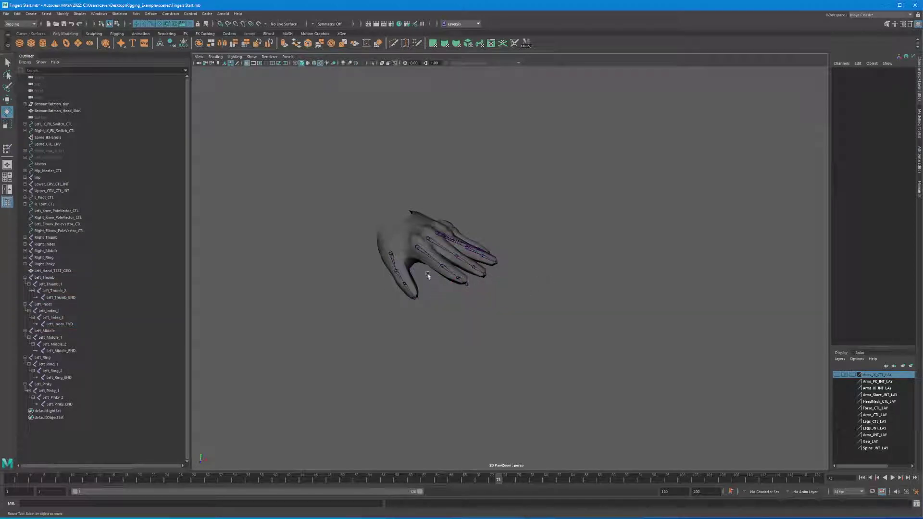
Select the left index finger's joints one after another, Left_Index, Left_Index_1 and Left_Index_2, to review the chain.
left_click(417, 248)
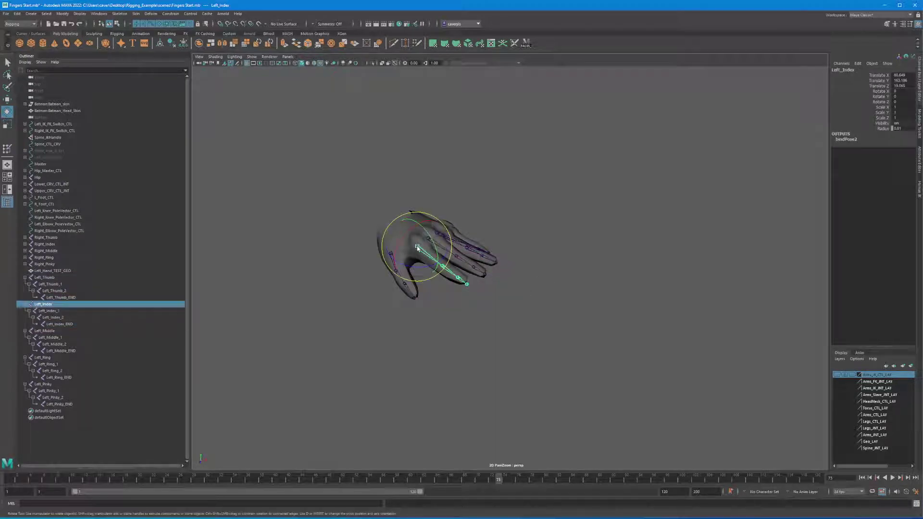
left_click(449, 272)
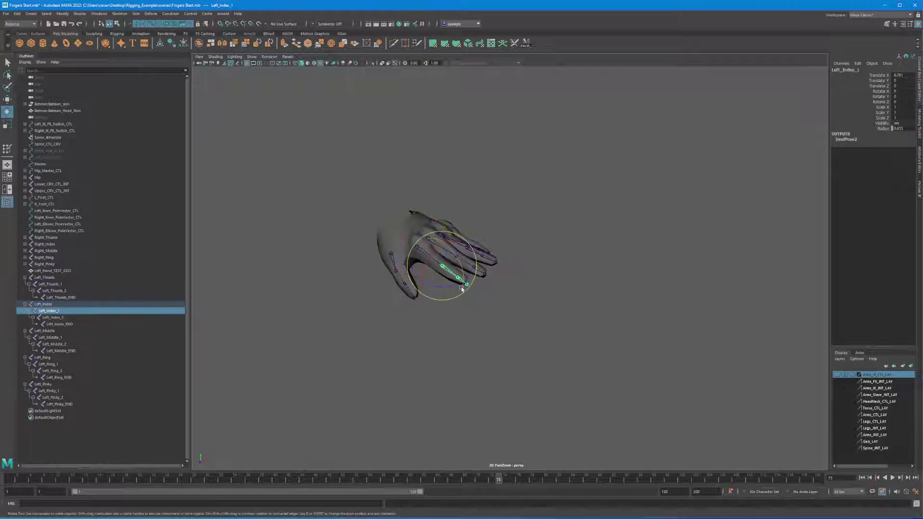
key("q")
left_click(461, 282)
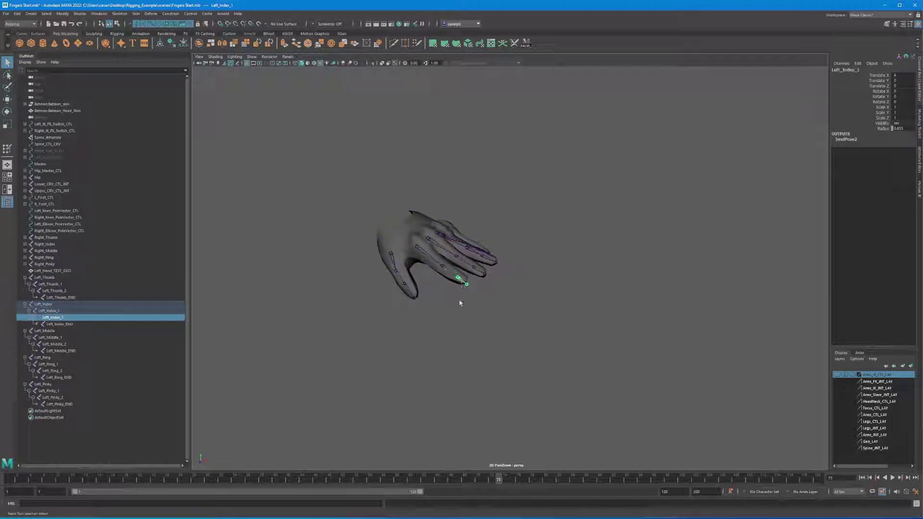
left_click(445, 269)
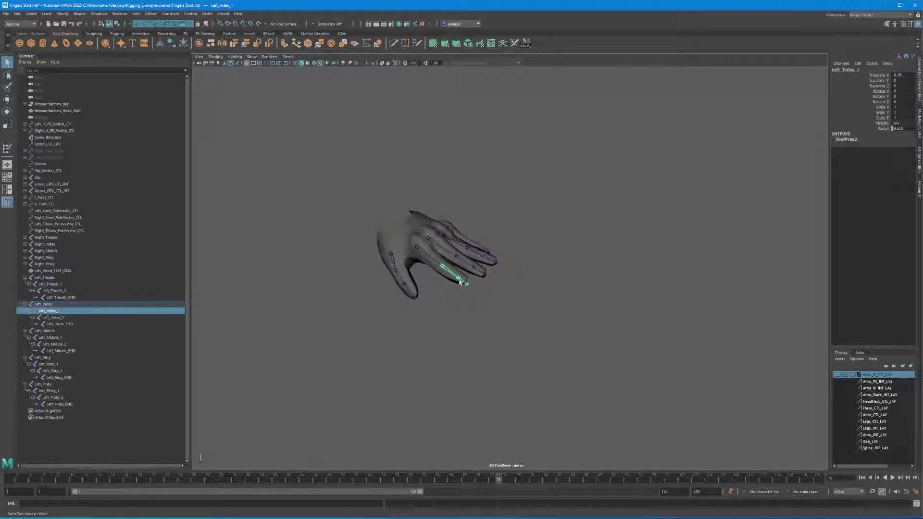
left_click(460, 281)
Review the left middle and ring finger chains by selecting each one's base, first and second joints in turn.
left_click(433, 243)
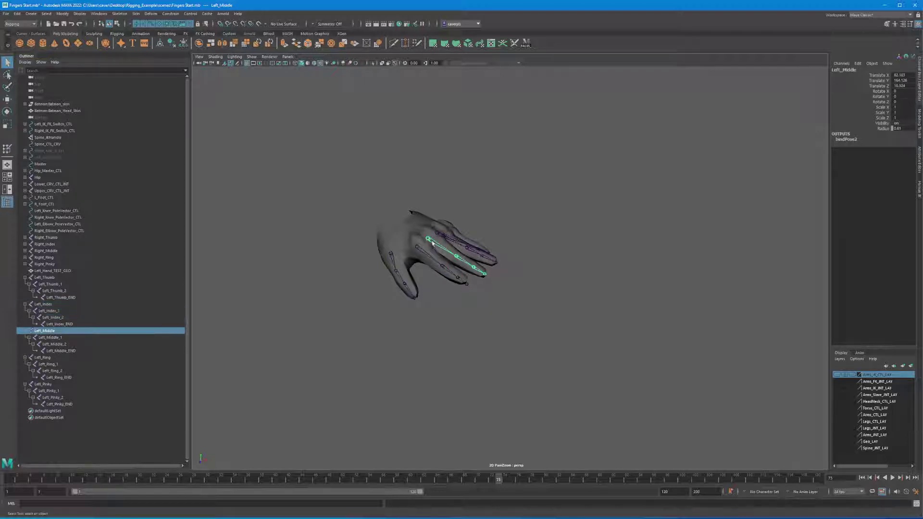
left_click(462, 262)
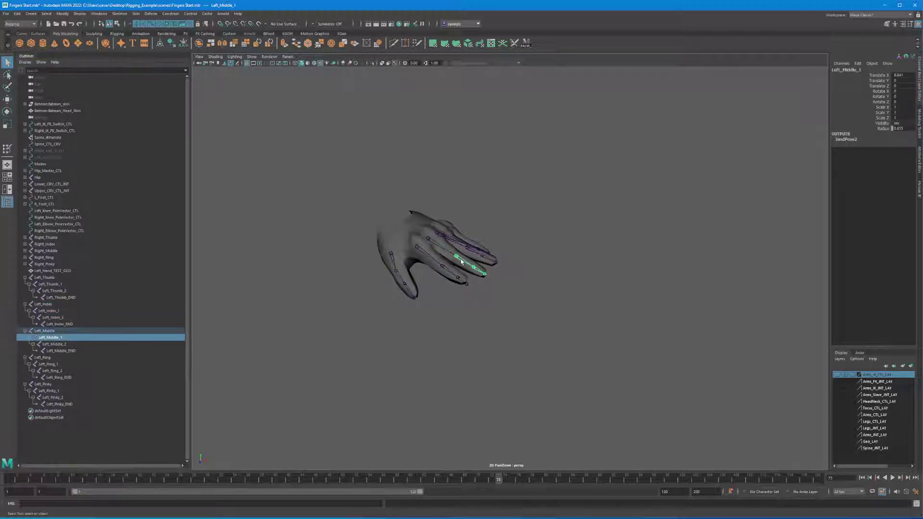
left_click(477, 272)
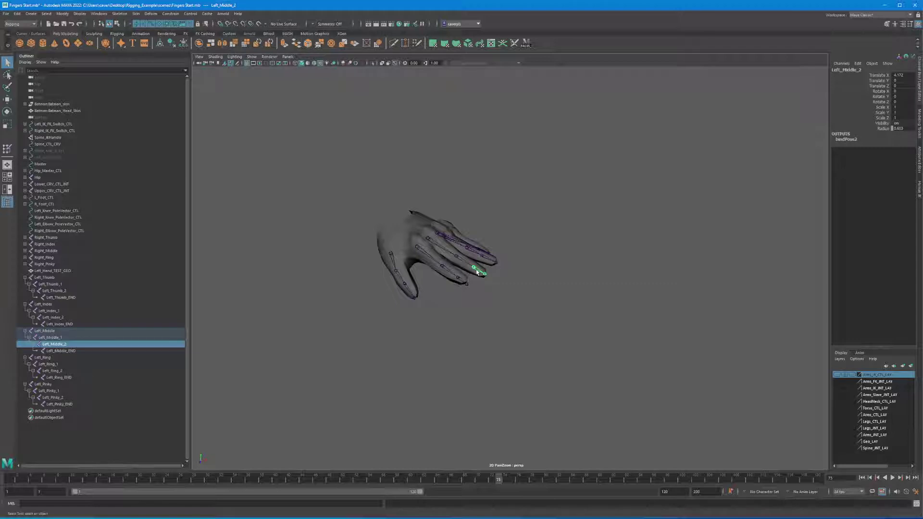
left_click(441, 236)
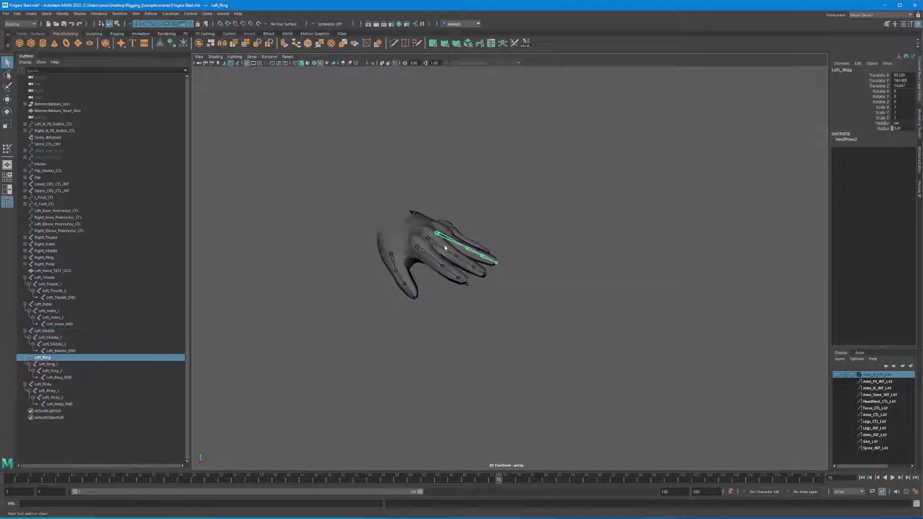
left_click(469, 251)
left_click(483, 257)
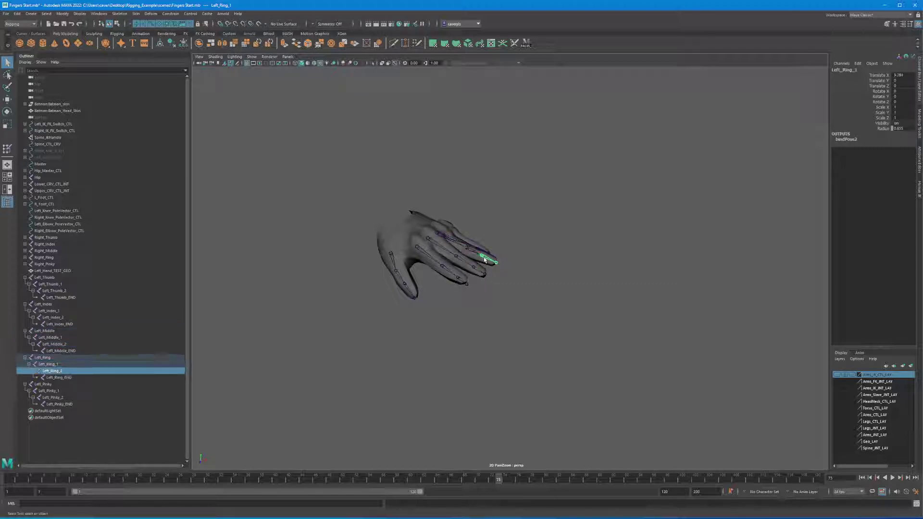
Review the left pinky chain by selecting Left_Pinky, Left_Pinky_1 and Left_Pinky_2 in turn.
left_click_drag(483, 257, 444, 250, "alt")
left_click(445, 250)
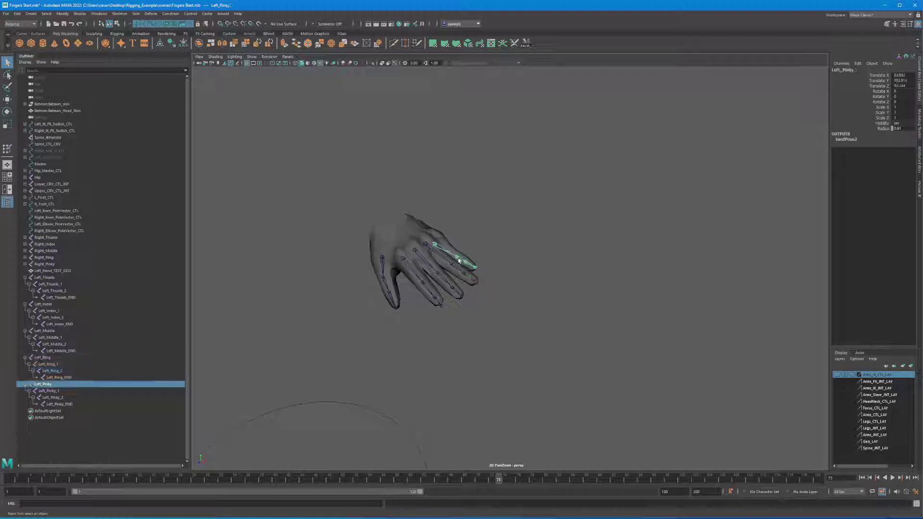
left_click(459, 261)
left_click(466, 266)
Review the left thumb chain by selecting Left_Thumb, Left_Thumb_1 and Left_Thumb_2 in turn, and clear the selection.
left_click_drag(466, 271, 406, 289, "alt")
left_click(387, 293)
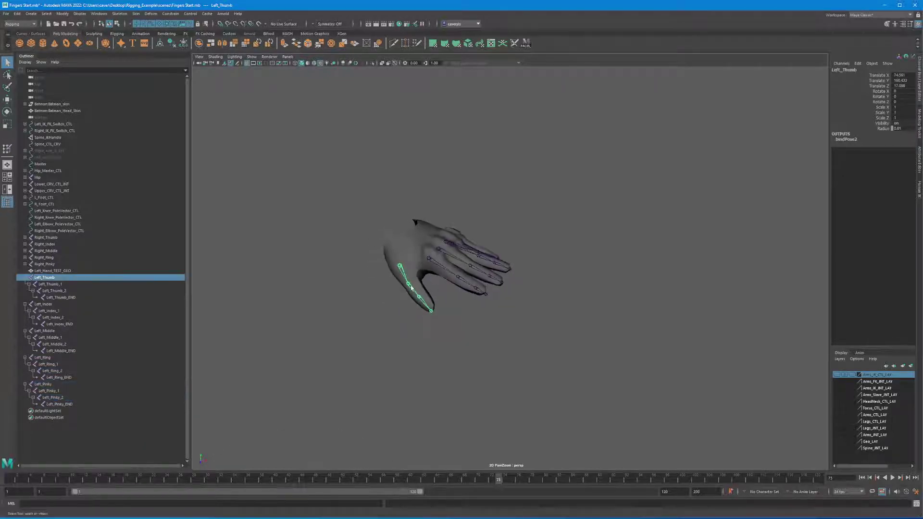
left_click(411, 288)
left_click(419, 297)
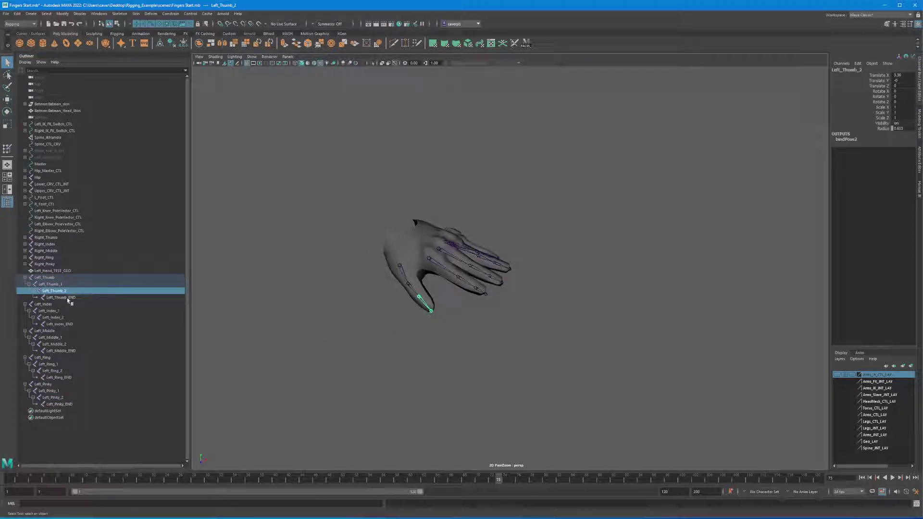
left_click(500, 299)
left_click_drag(542, 303, 431, 302, "alt")
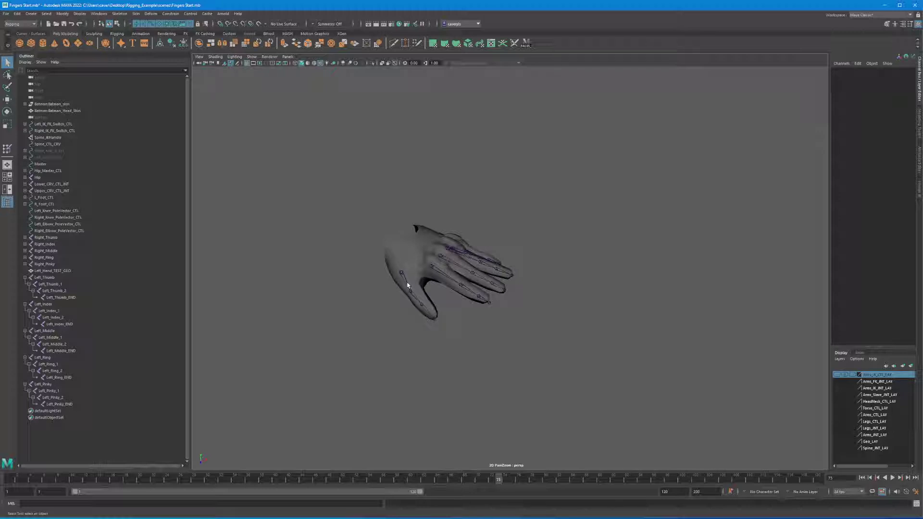
mouse_move(407, 285)
left_mouse_down("alt")
mouse_move(390, 280)
mouse_move(403, 279)
left_mouse_up("alt")
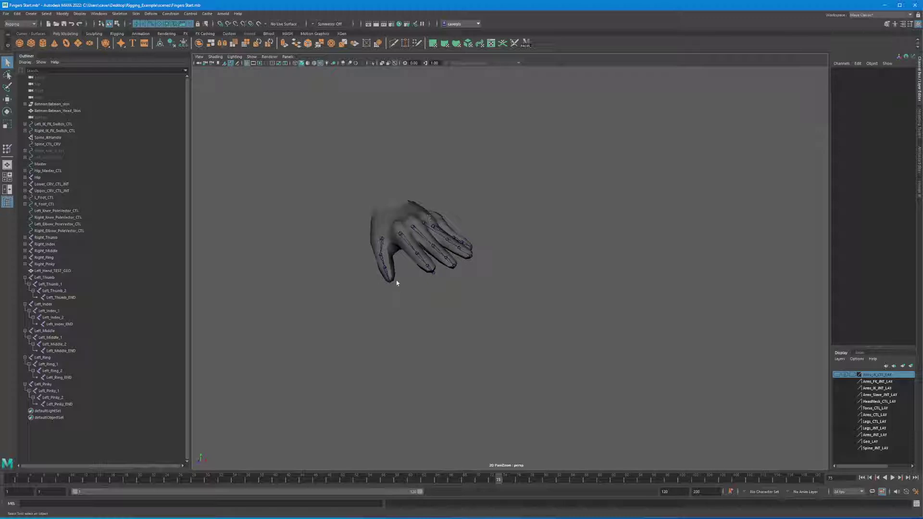
mouse_move(397, 283)
left_mouse_down("alt")
mouse_move(406, 287)
mouse_move(393, 287)
left_mouse_up("alt")
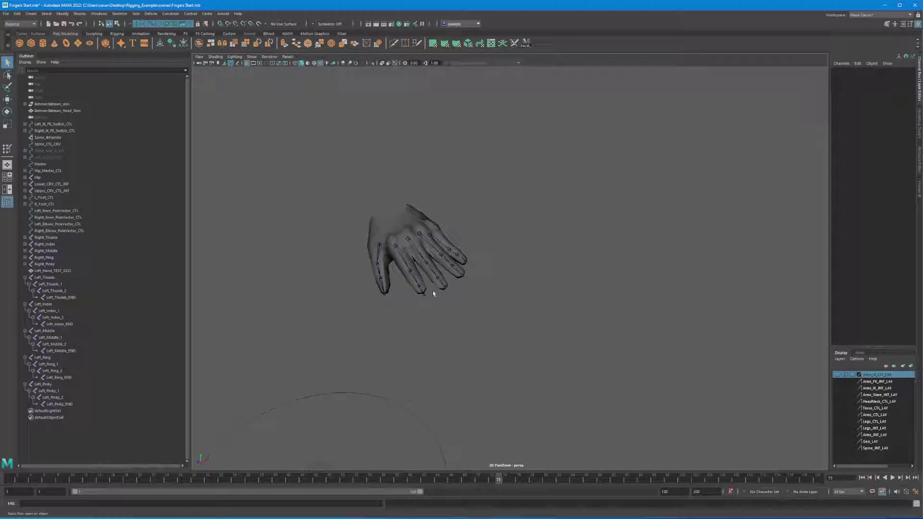
left_click_drag(429, 301, 389, 307, "alt")
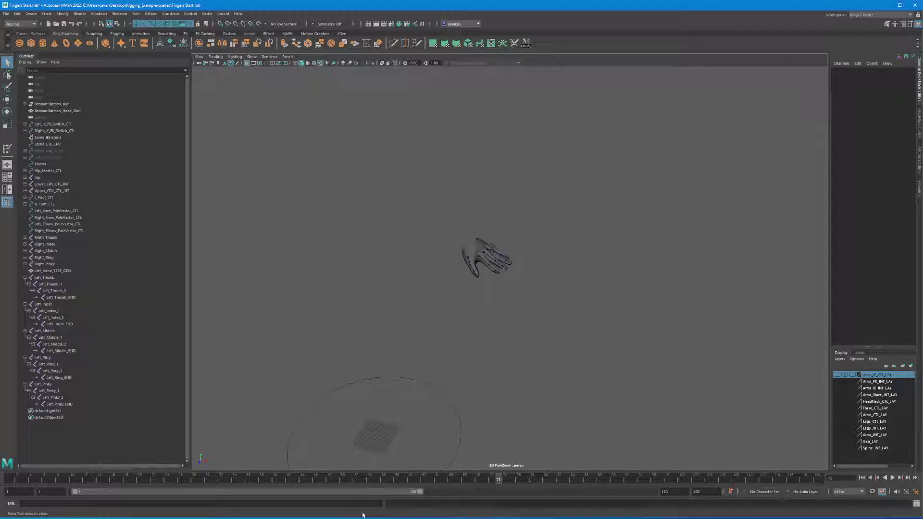
left_click_drag(438, 291, 553, 268, "alt")
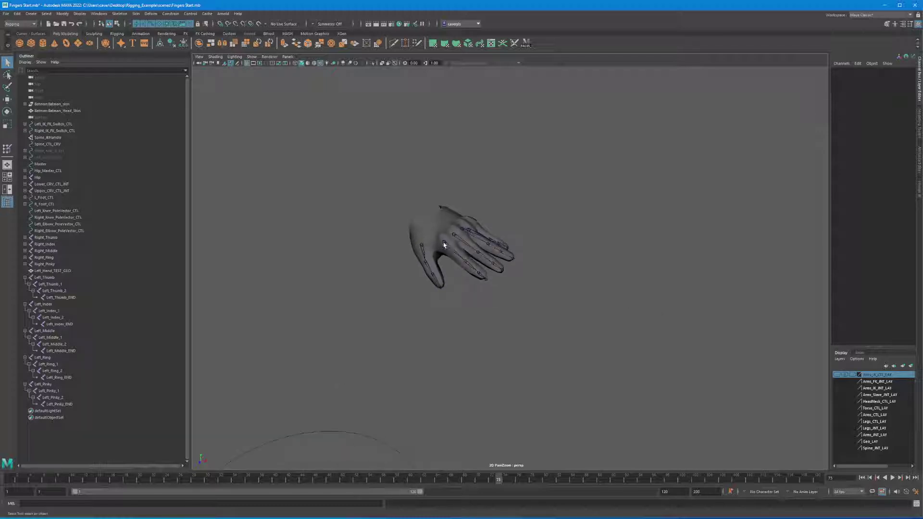
left_click_drag(443, 245, 445, 193, "alt")
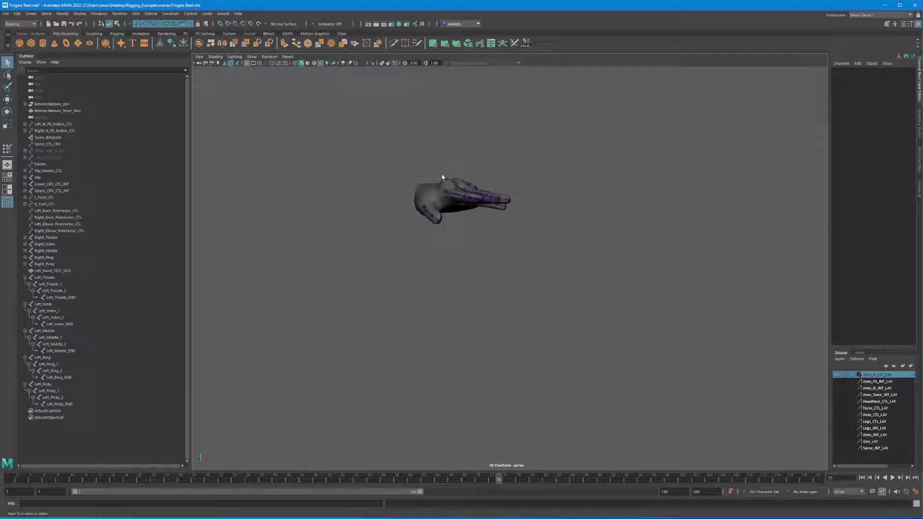
left_click_drag(446, 251, 437, 208, "alt")
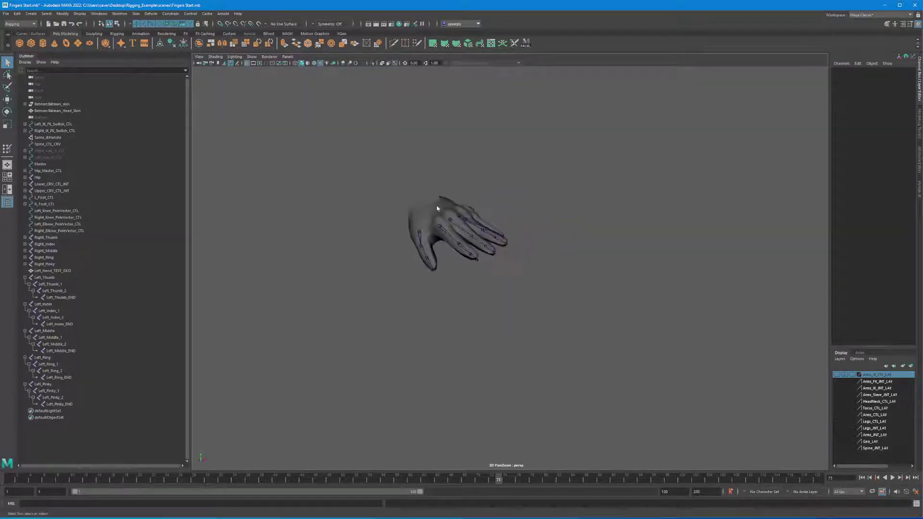
Switch to the top view and set the EP Curve Tool's curve degree to 1 Linear.
scroll(301, 372, "down", 5)
left_click_drag(403, 436, 416, 336, "alt")
key("space")
left_click_drag(369, 285, 336, 282)
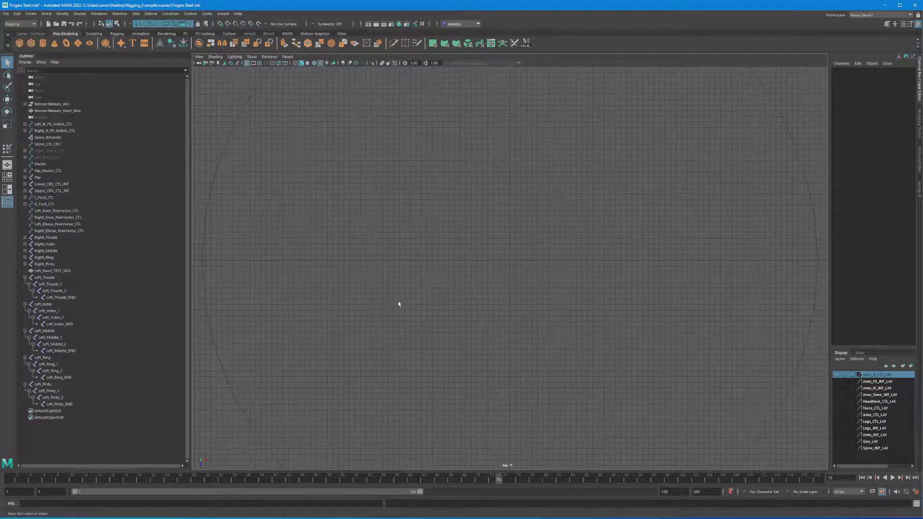
left_click(33, 13)
mouse_move(44, 57)
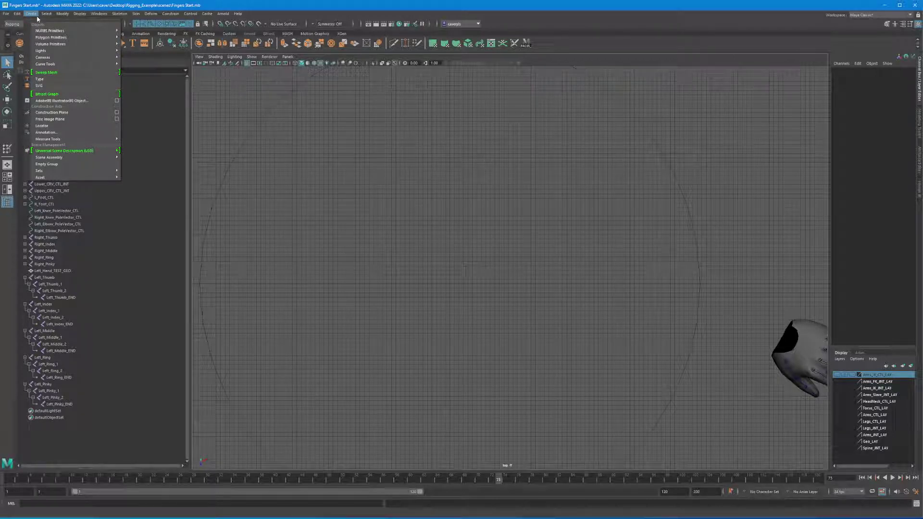
mouse_move(55, 30)
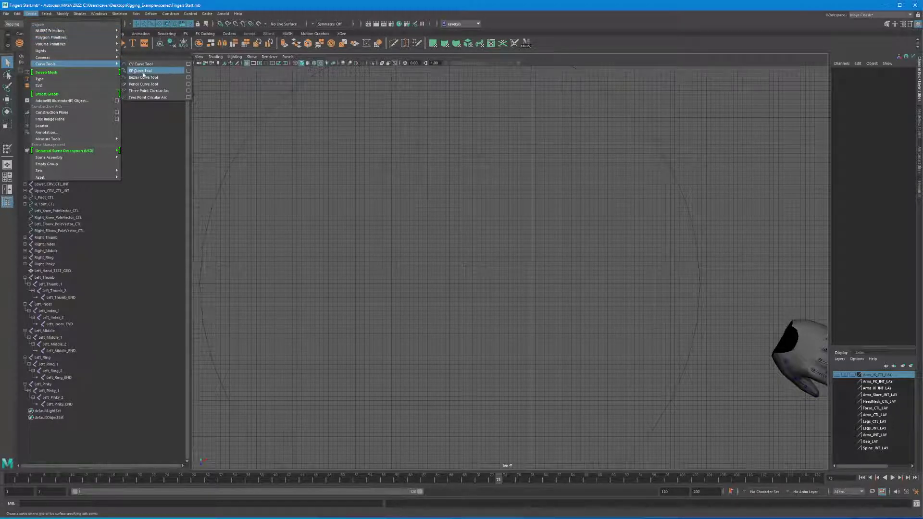
left_click(188, 71)
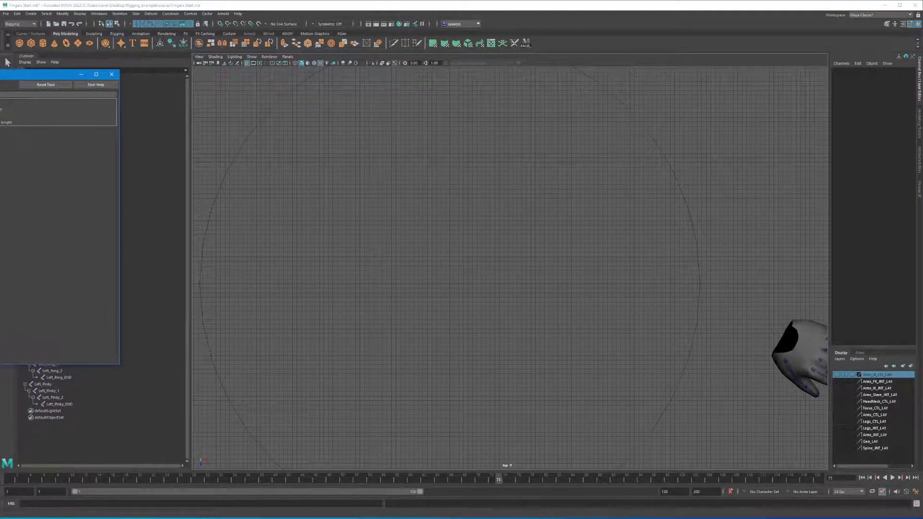
left_click_drag(0, 76, 320, 101)
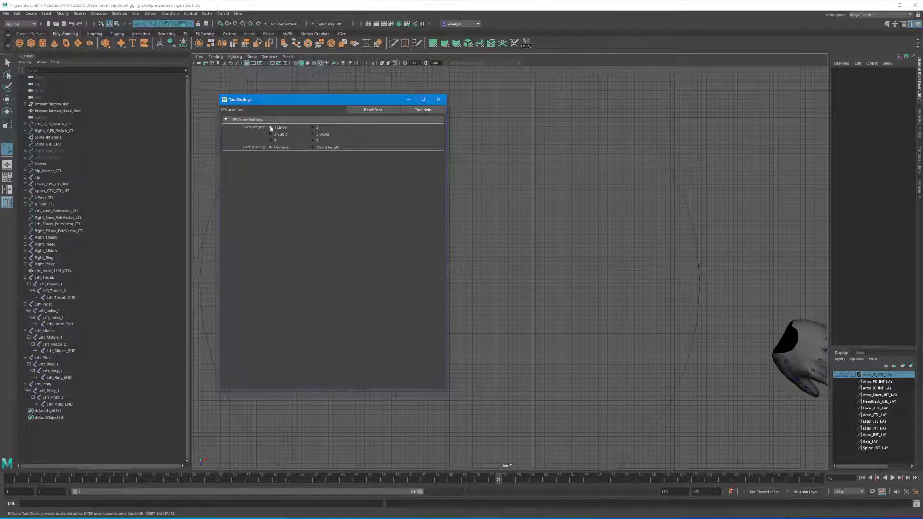
left_click(438, 99)
Draw a grid-snapped linear curve starting at the origin, shaped as a straight stem ending in a diamond, and finish it.
middle_click_drag(424, 247, 358, 238, "alt")
right_click_drag(358, 239, 471, 269, "alt")
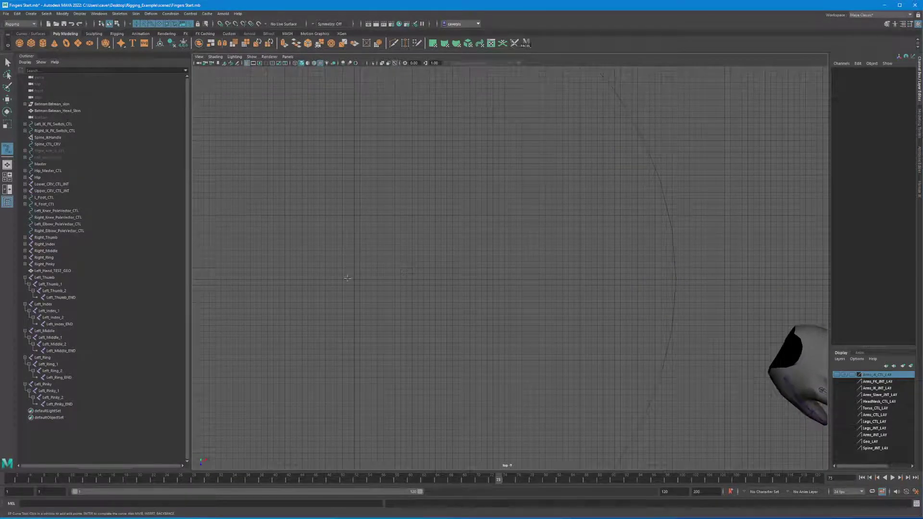
right_click_drag(347, 278, 455, 310, "alt")
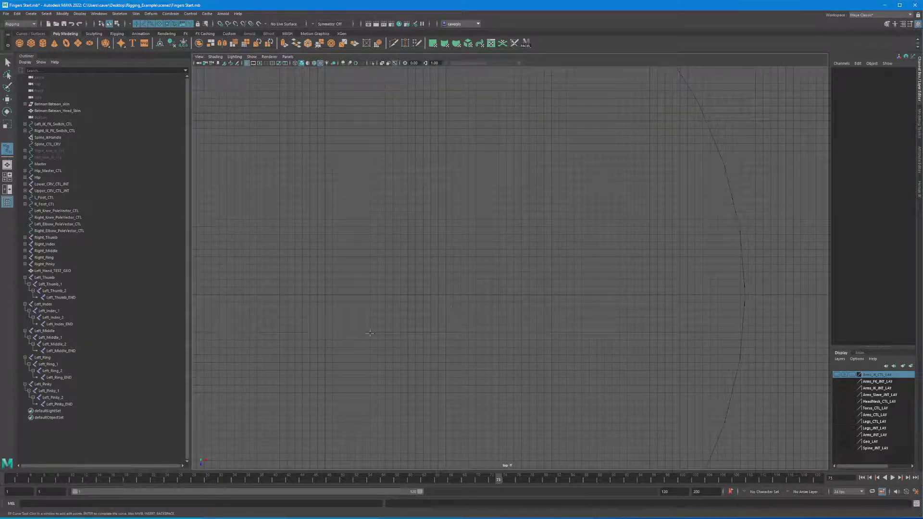
key("x")
left_click(325, 295)
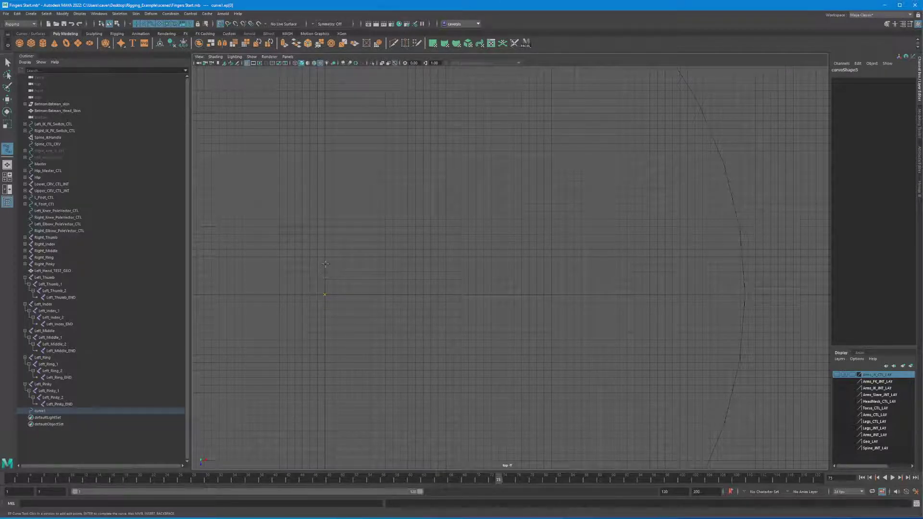
left_click(325, 264)
left_click(341, 249)
left_click(320, 292)
key("Return")
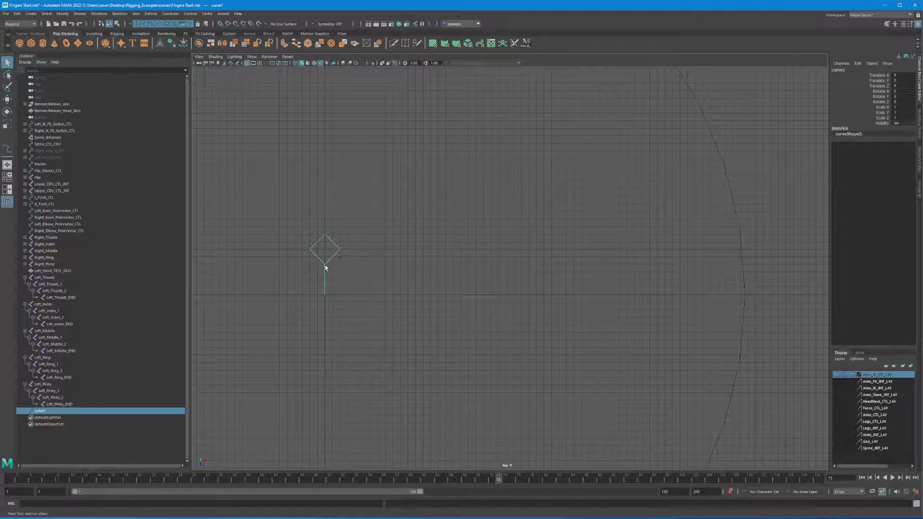
Try moving the diamond curve across the grid plane, and undo the move.
key("w")
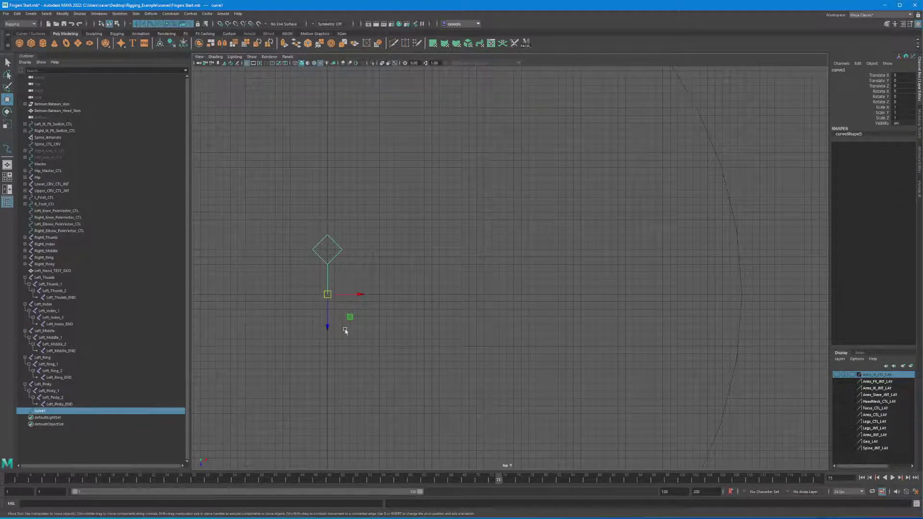
left_click_drag(350, 316, 377, 284)
key("ctrl+z")
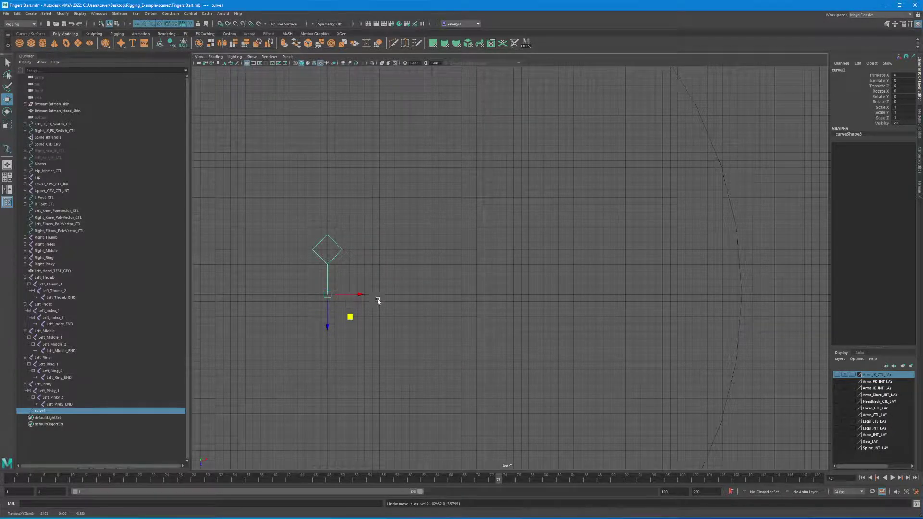
Return to the perspective view and parent the diamond curve under the Left_Index joint.
key("space")
left_click_drag(336, 289, 289, 272)
left_click_drag(406, 255, 482, 297, "alt")
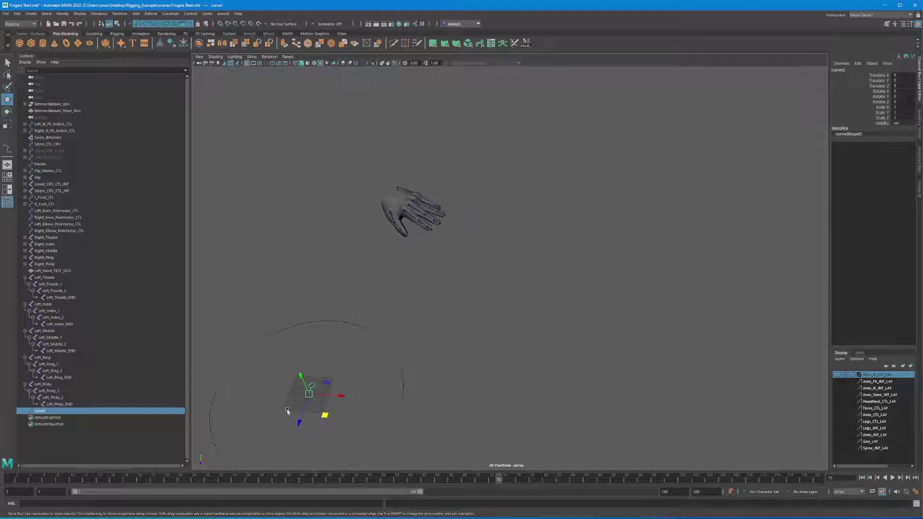
left_click(406, 217, "shift")
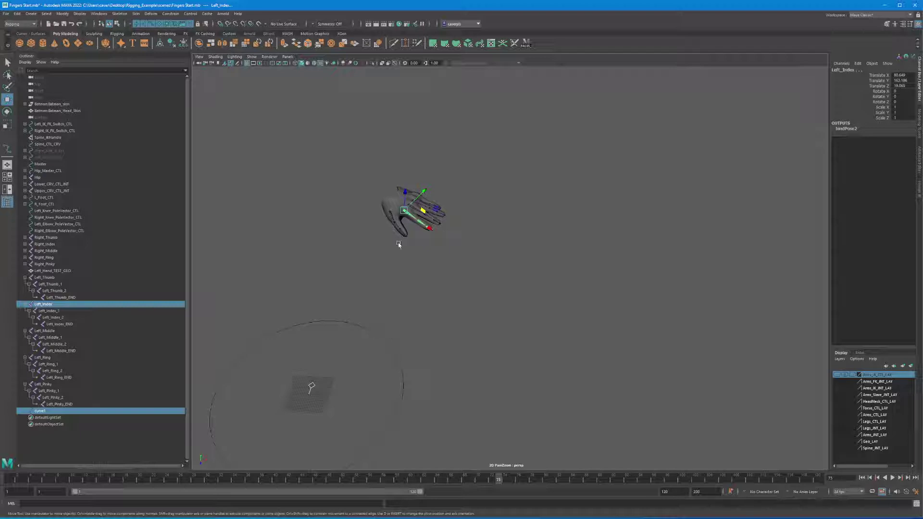
left_click(405, 212)
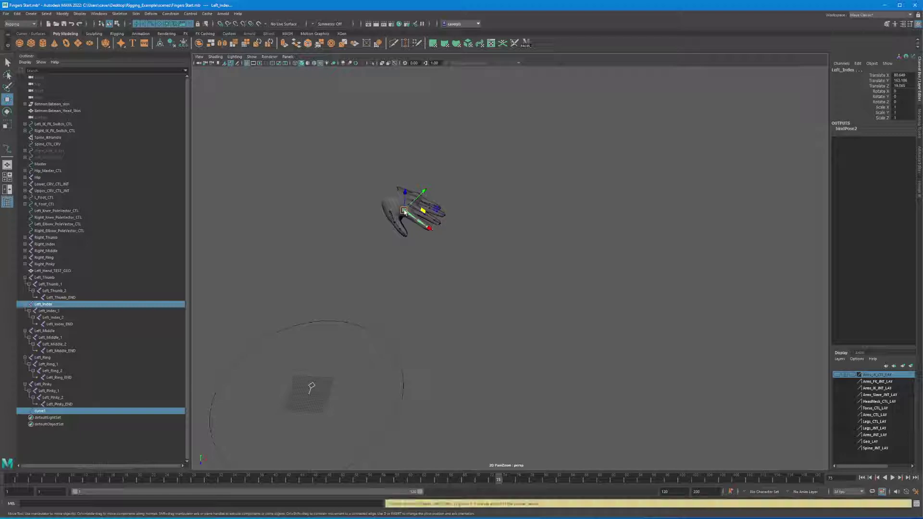
key("p")
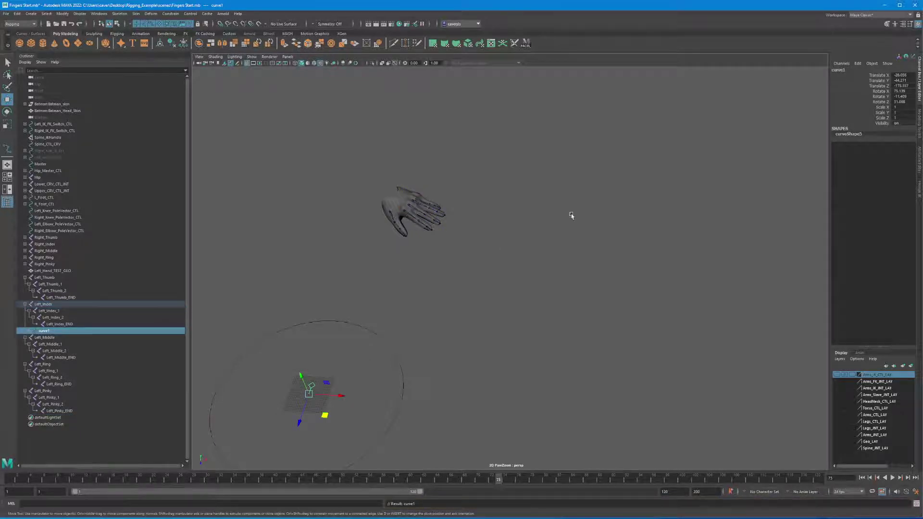
Set Translate X, Y and Z of the Left_Index joint to 0.
left_click(436, 237)
left_click(405, 211)
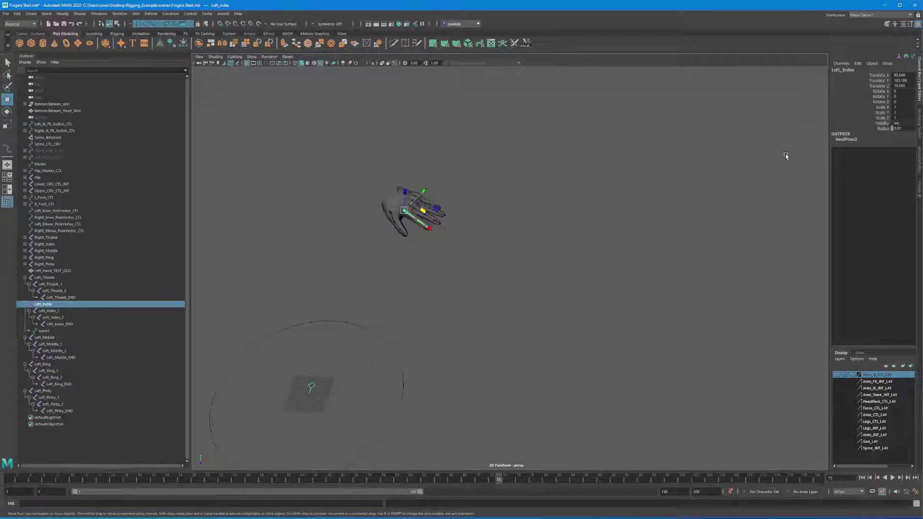
left_click_drag(904, 75, 905, 85)
type("0")
key("Return")
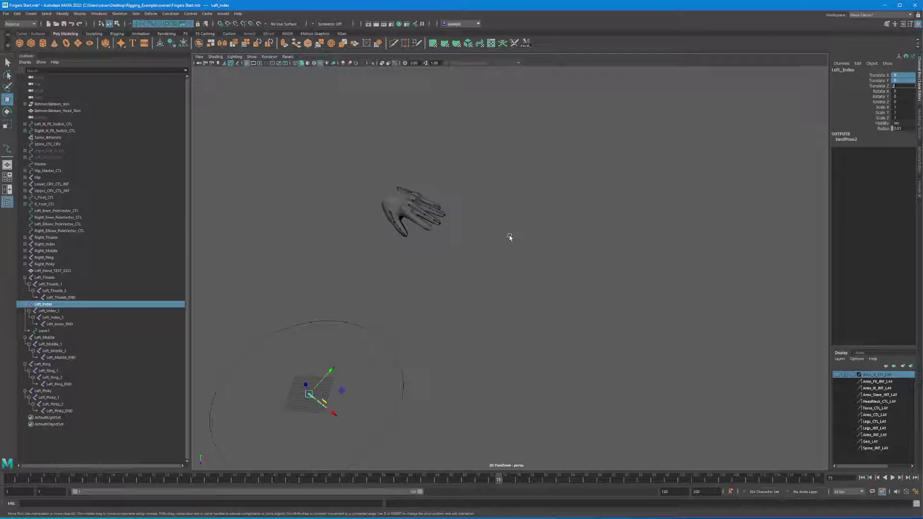
Undo the Left_Index translation change and the parenting of the diamond curve.
key("ctrl+z")
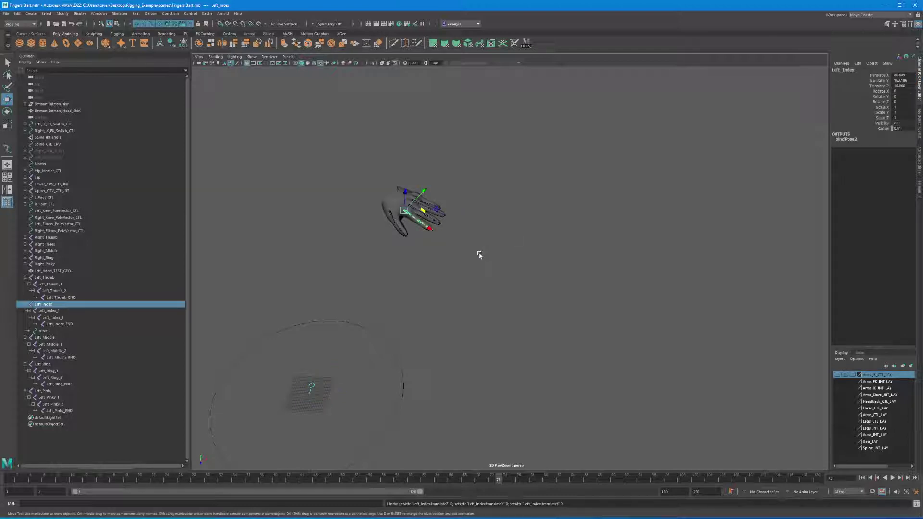
key("ctrl+z")
key("ctrl+z")
key("ctrl+z")
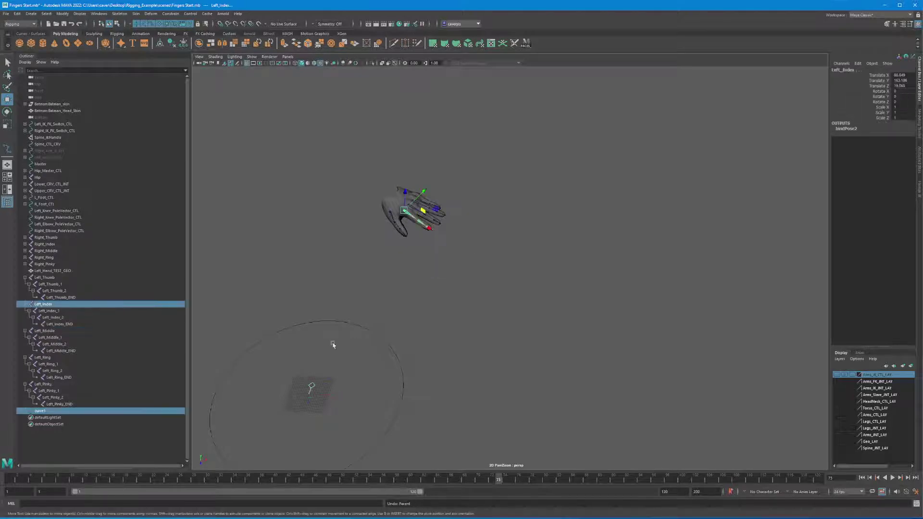
Select the diamond curve, add the Left_Index joint to the selection, and parent the curve under that joint.
left_click(311, 388)
left_click(407, 215, "shift")
left_click(293, 383)
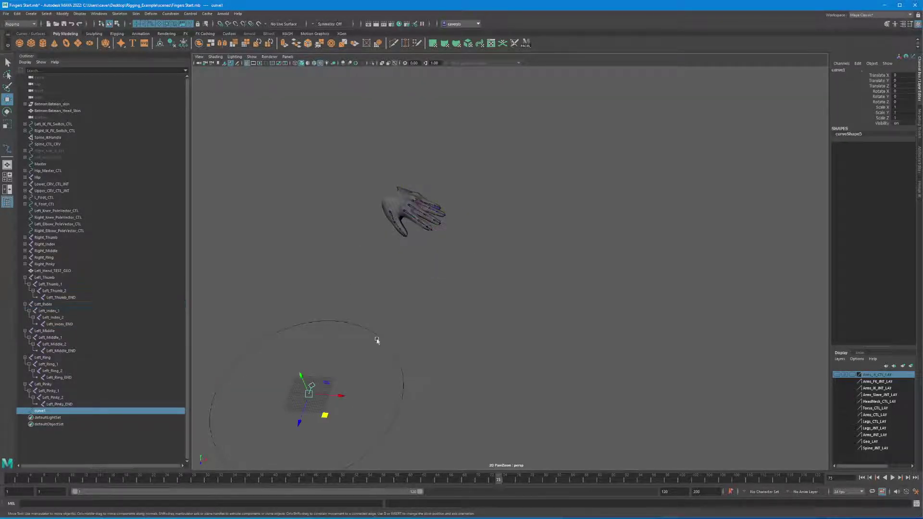
left_click(393, 208, "shift")
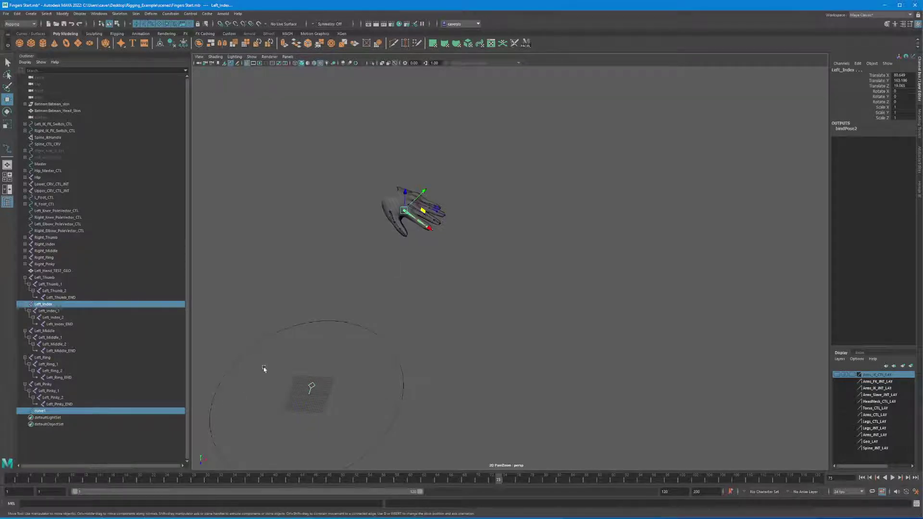
left_click_drag(298, 372, 329, 406)
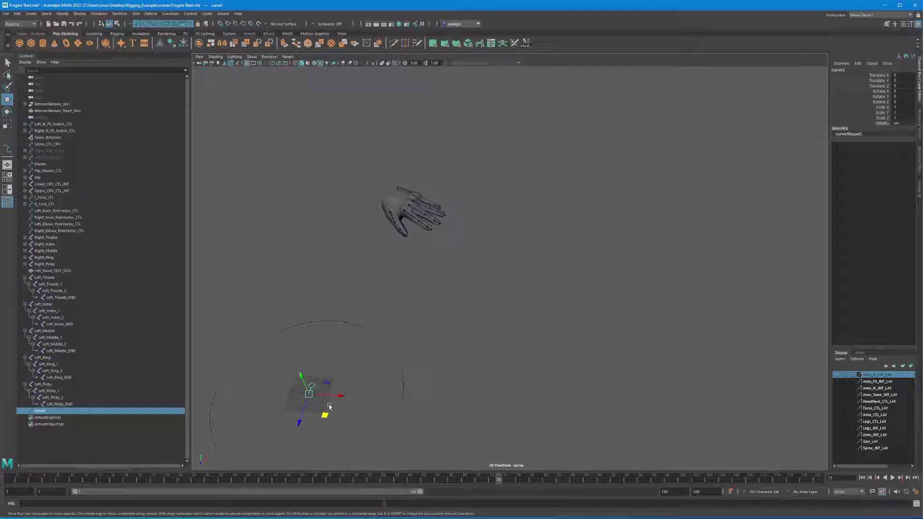
left_click(406, 215, "shift")
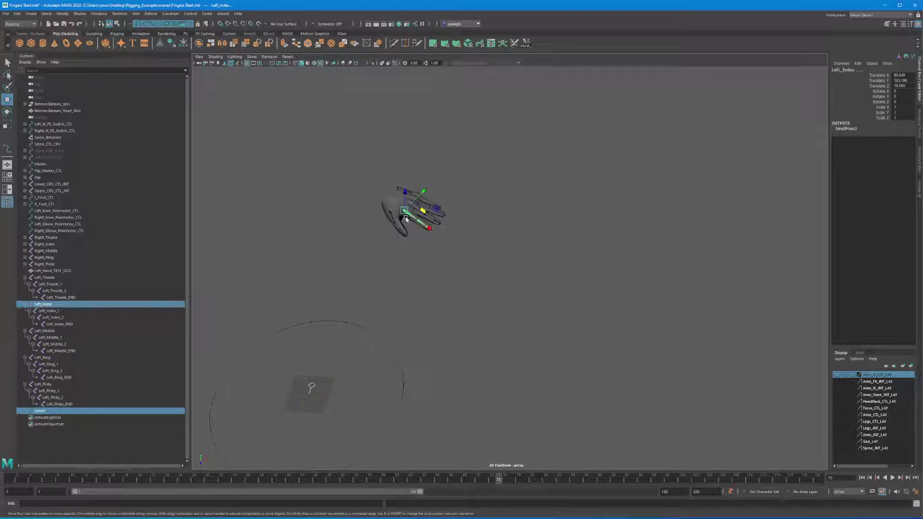
key("p")
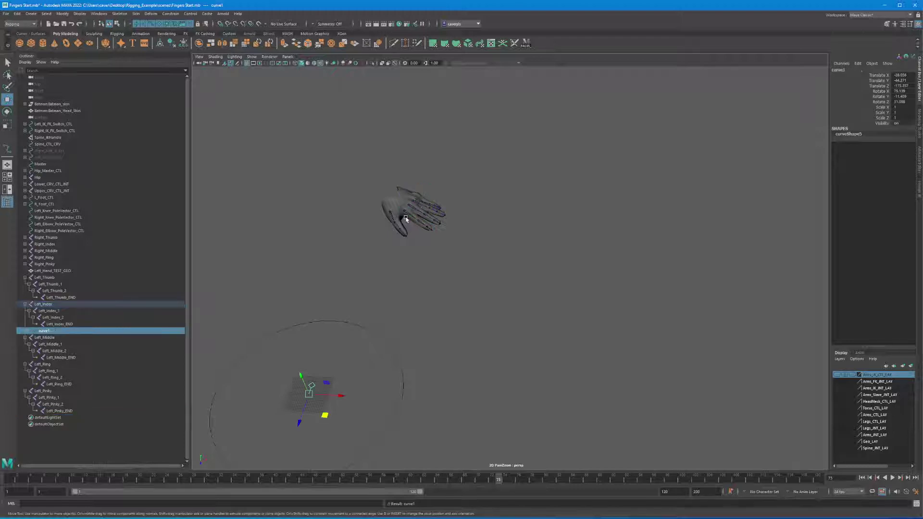
Set Translate X, Y, Z and Rotate X, Y, Z of the diamond curve to 0.
left_click(428, 268)
left_click_drag(302, 377, 314, 401)
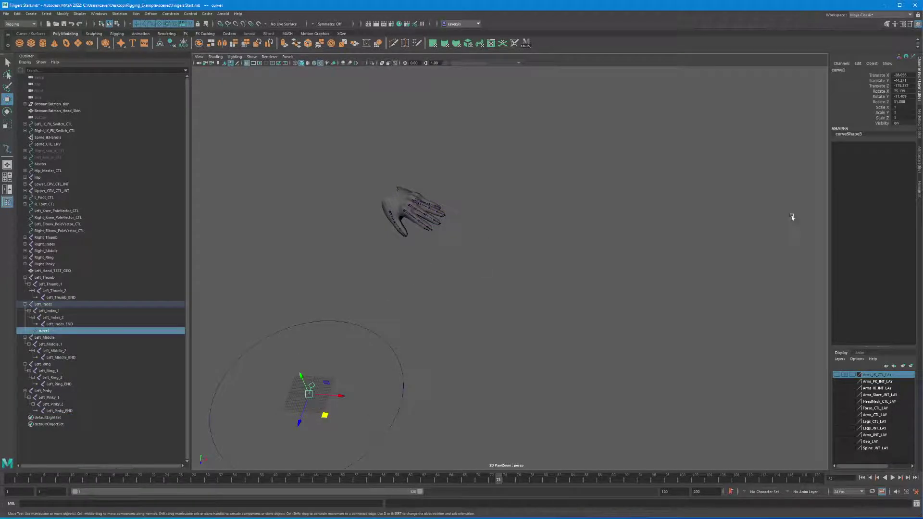
double_click(898, 76)
type("-28.")
left_click_drag(899, 76, 903, 102)
left_click(895, 86)
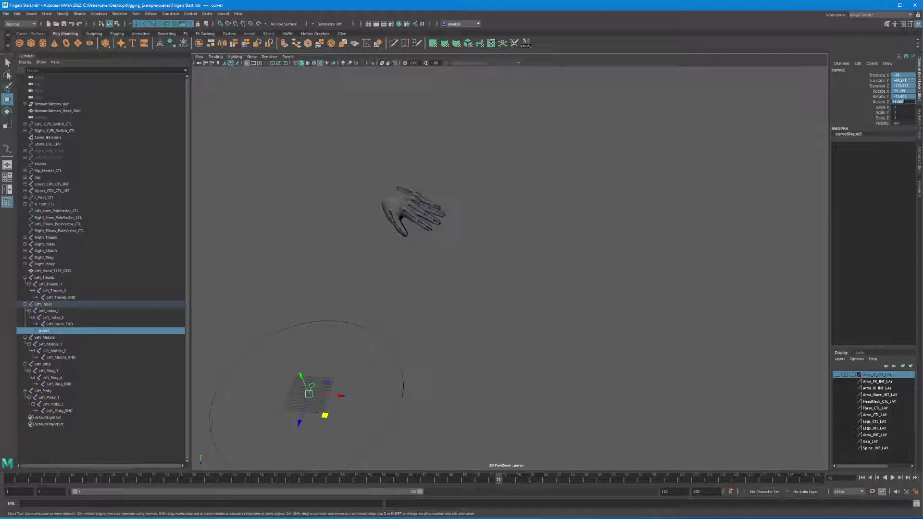
type("0")
key("Return")
Rotate the diamond curve to the back of the hand, setting its Rotate Y to 180.
left_click_drag(312, 240, 507, 252, "alt")
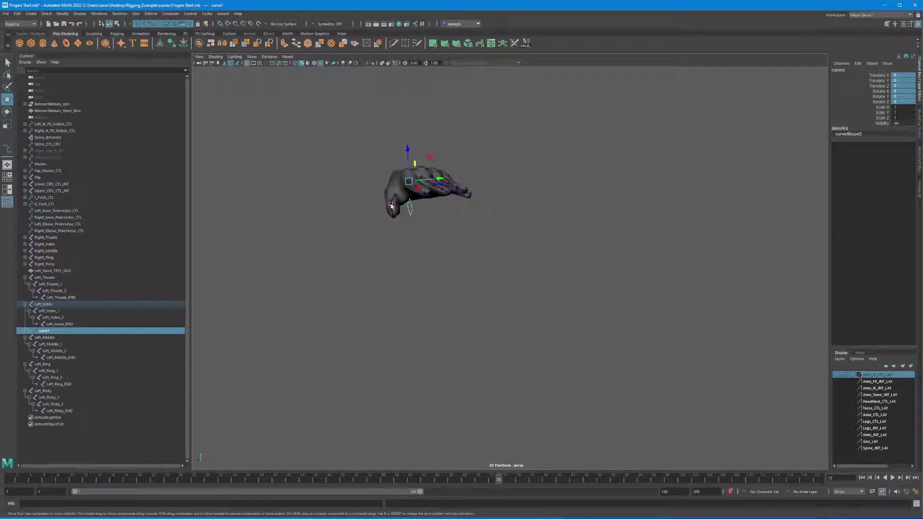
left_click_drag(407, 198, 459, 283, "alt")
key("e")
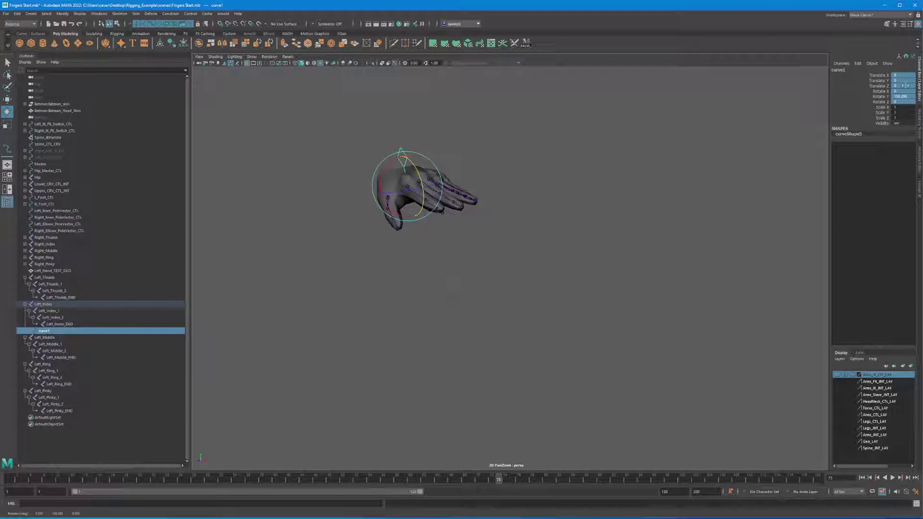
left_click(904, 97)
type("180")
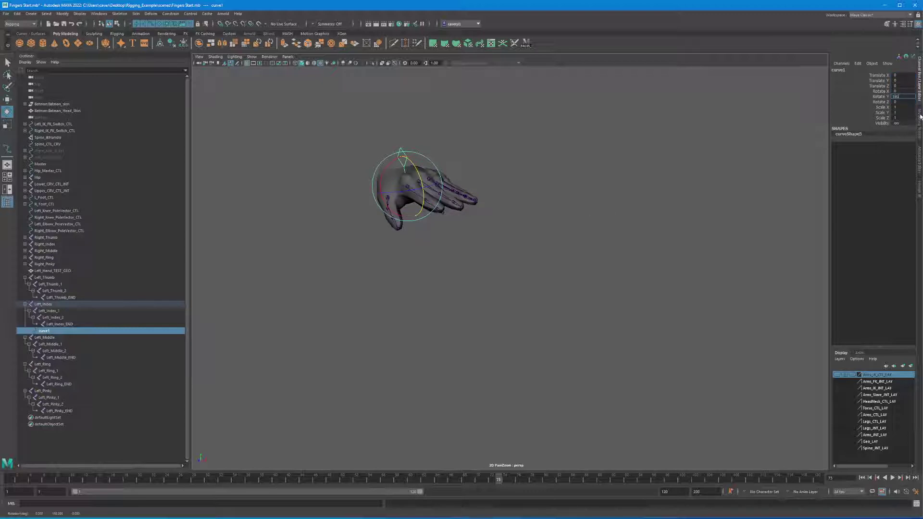
Rotate the diamond curve about its Z axis and set its Rotate Z to 90.
left_click_drag(411, 216, 459, 215, "alt")
left_click_drag(407, 192, 452, 200)
left_click(898, 102)
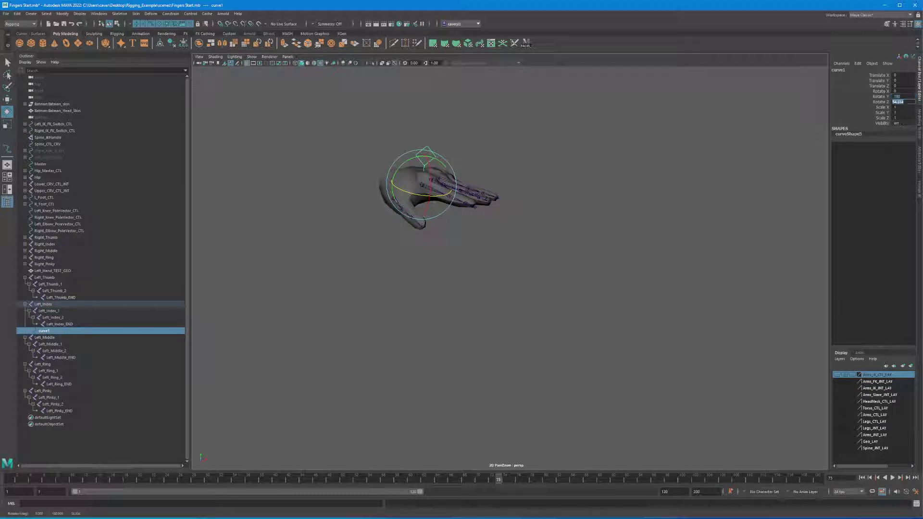
type("90")
key("Return")
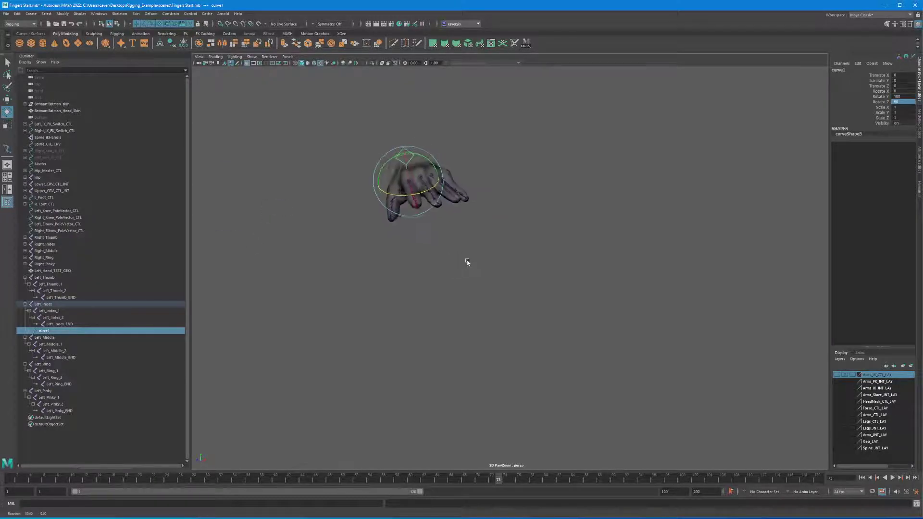
Scale the diamond curve down uniformly to about 0.8.
mouse_move(468, 262)
left_mouse_down("alt")
mouse_move(481, 247)
mouse_move(521, 253)
mouse_move(464, 270)
left_mouse_up("alt")
middle_click_drag(441, 190, 444, 246, "alt")
right_click_drag(443, 246, 644, 265, "alt")
left_click_drag(644, 265, 542, 253, "alt")
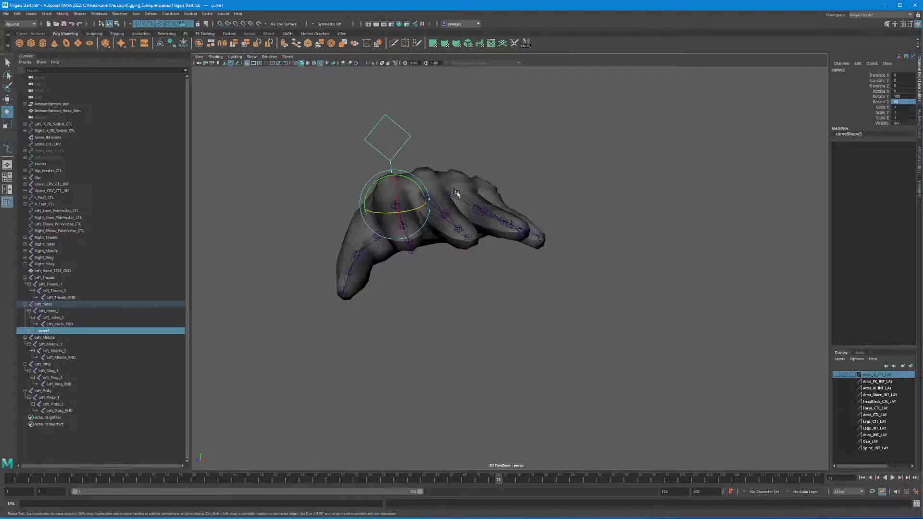
key("r")
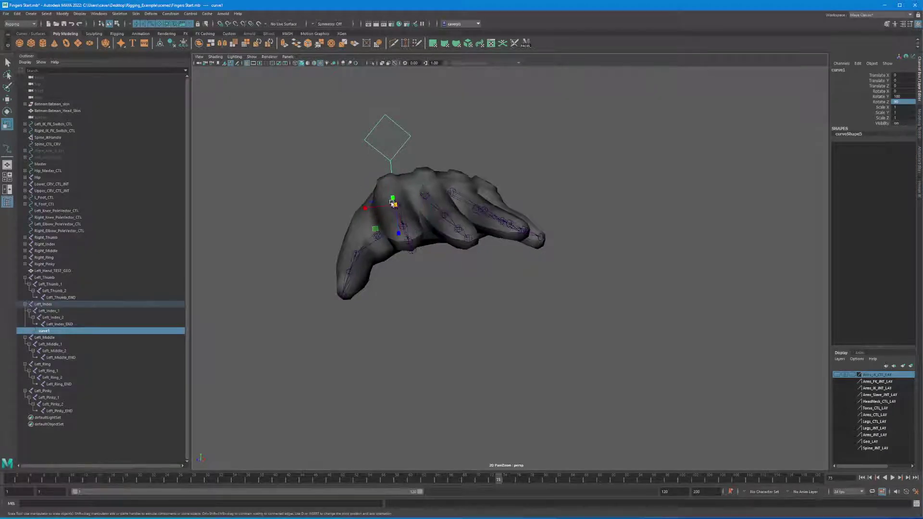
left_click_drag(395, 205, 391, 214)
left_click_drag(379, 248, 424, 211)
Select the diamond's control vertices, scale the diamond smaller above the index knuckle, and return to object mode.
left_click_drag(405, 178, 403, 161, "alt")
right_click_drag(404, 161, 374, 161)
left_click_drag(367, 134, 379, 185)
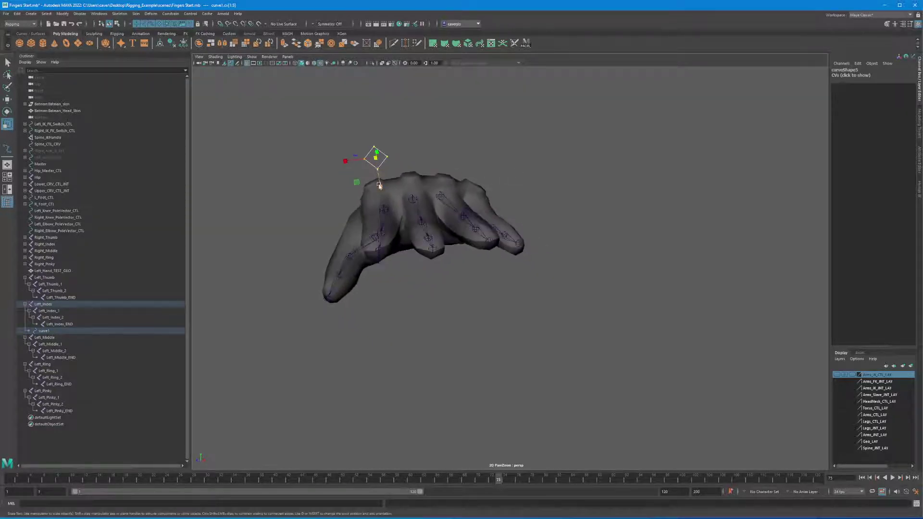
right_click_drag(378, 159, 419, 147)
left_click_drag(419, 146, 408, 230, "alt")
Select the diamond curve together with the Left_Index joint and freeze their transformations.
left_click(390, 157)
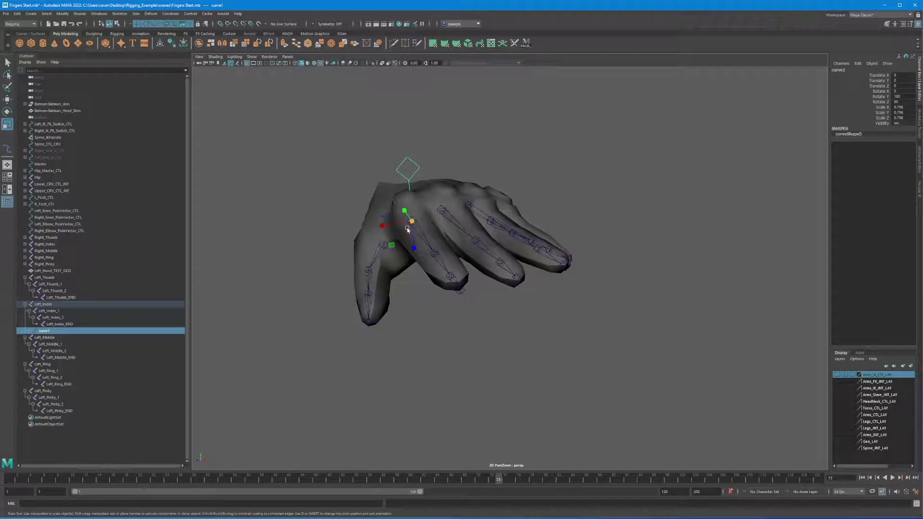
left_click(423, 180)
left_click(411, 224)
left_click(416, 172, "shift")
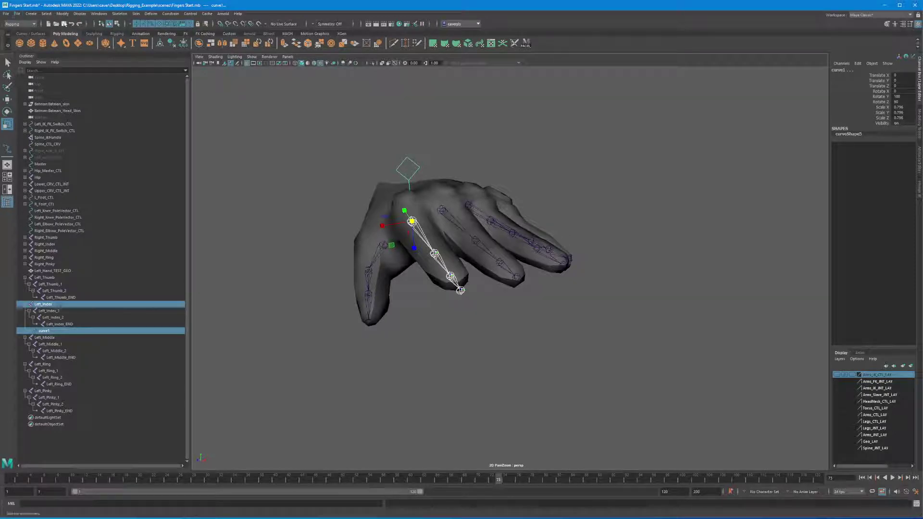
left_click(58, 15)
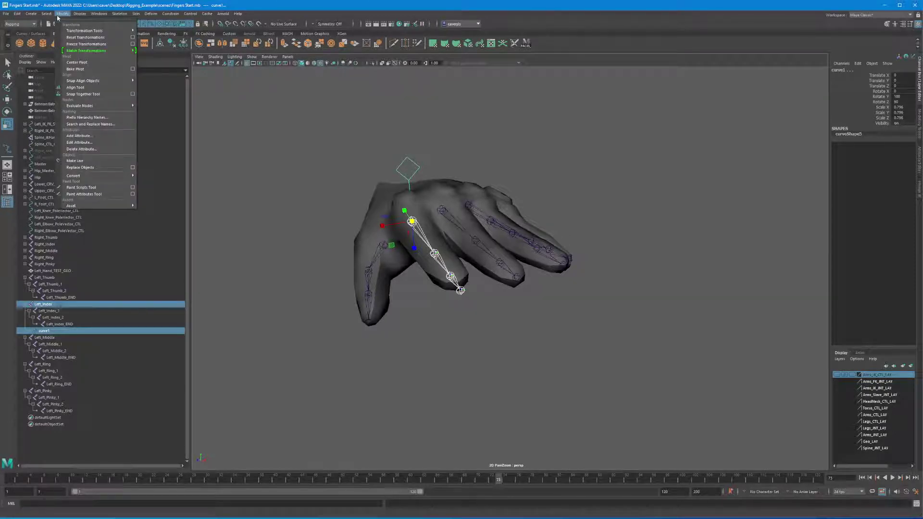
left_click(73, 44)
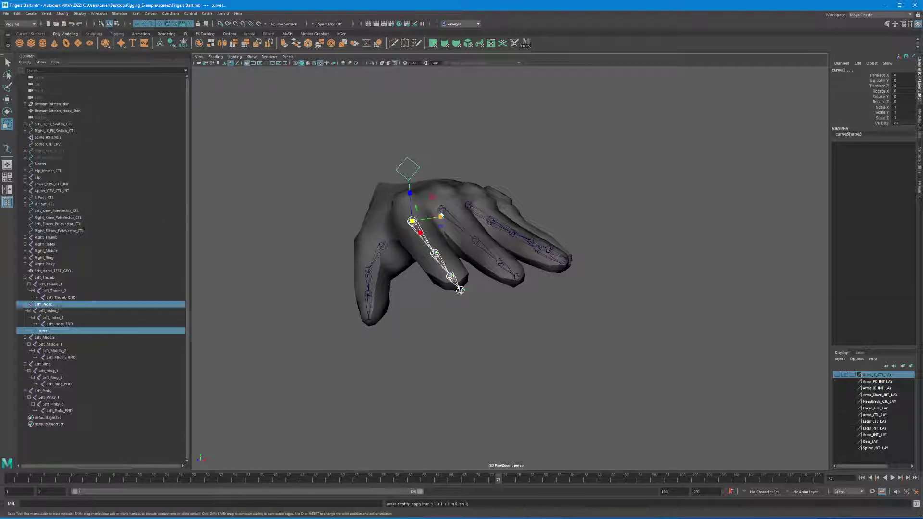
left_click_drag(382, 182, 418, 251, "alt")
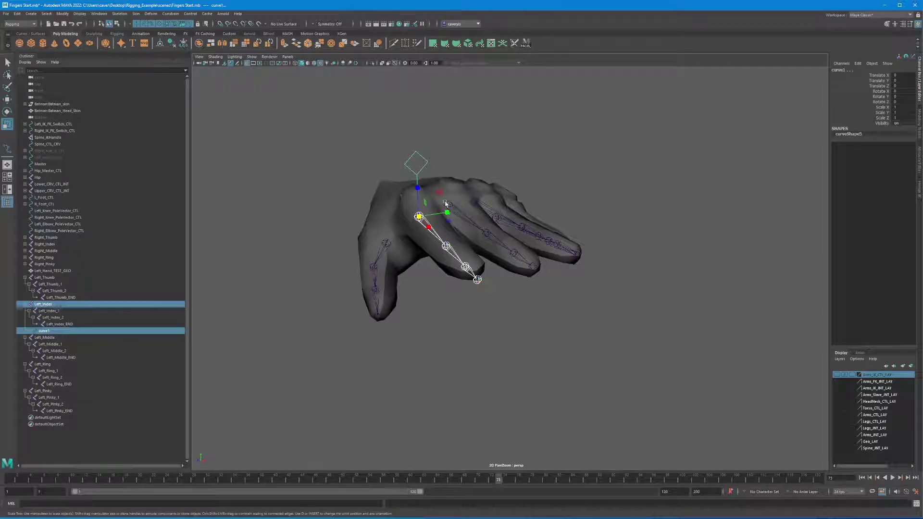
Unparent the diamond curve from the Left_Index joint.
left_click(416, 161)
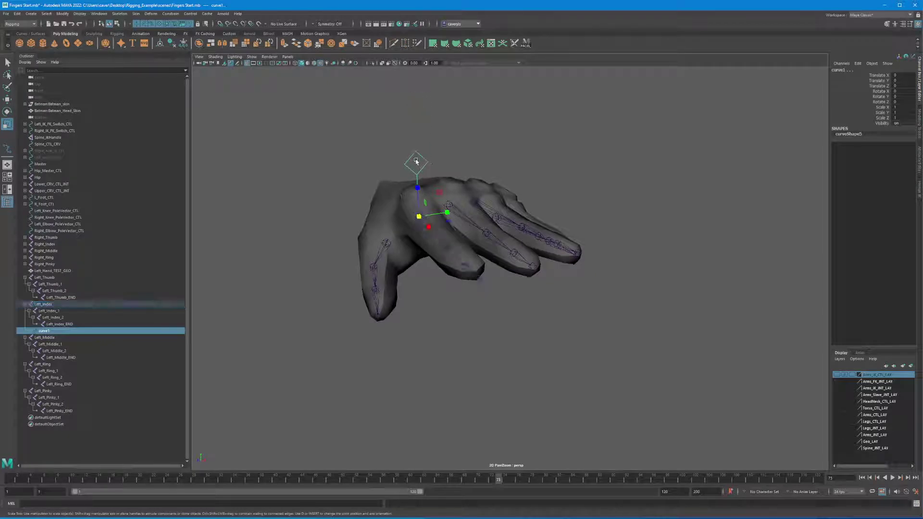
key("shift+p")
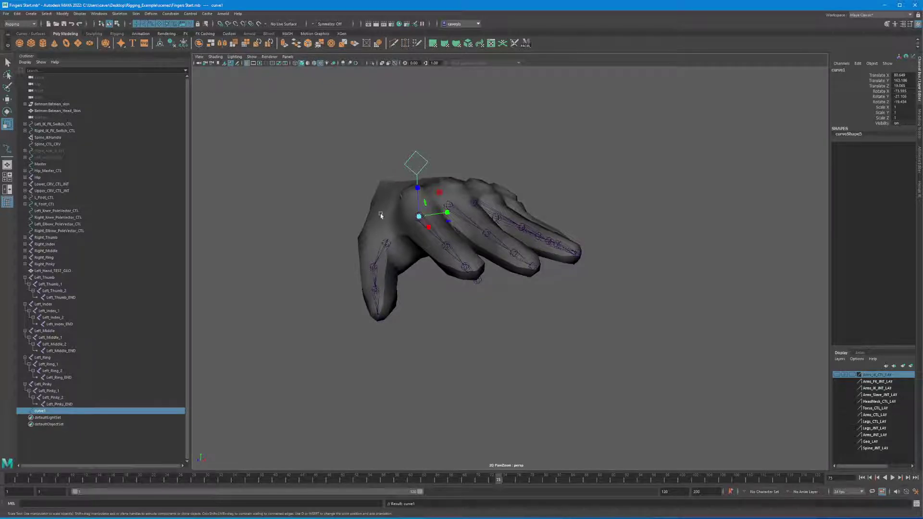
left_click_drag(394, 145, 429, 190)
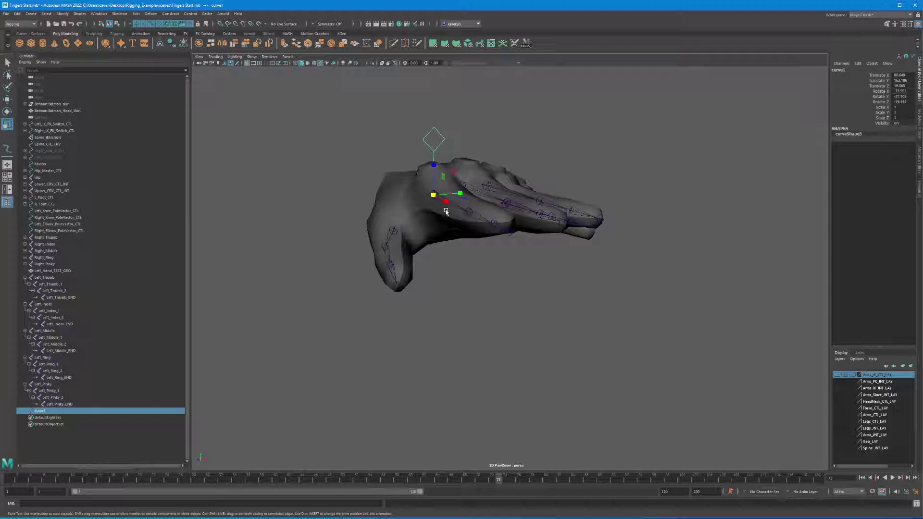
left_click_drag(446, 212, 445, 207, "alt")
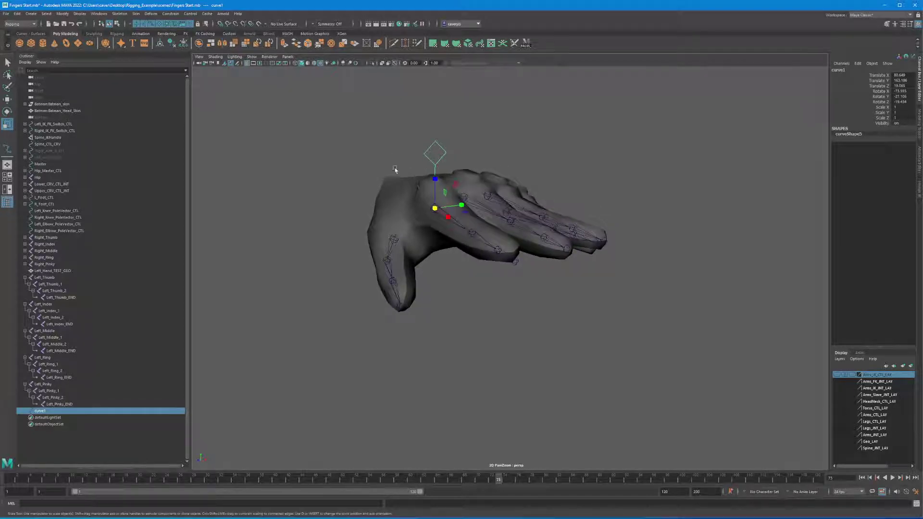
Select the diamond curve's shape node and try to run the MEL command Parent -r -s.
left_click_drag(390, 140, 428, 161)
key("Down")
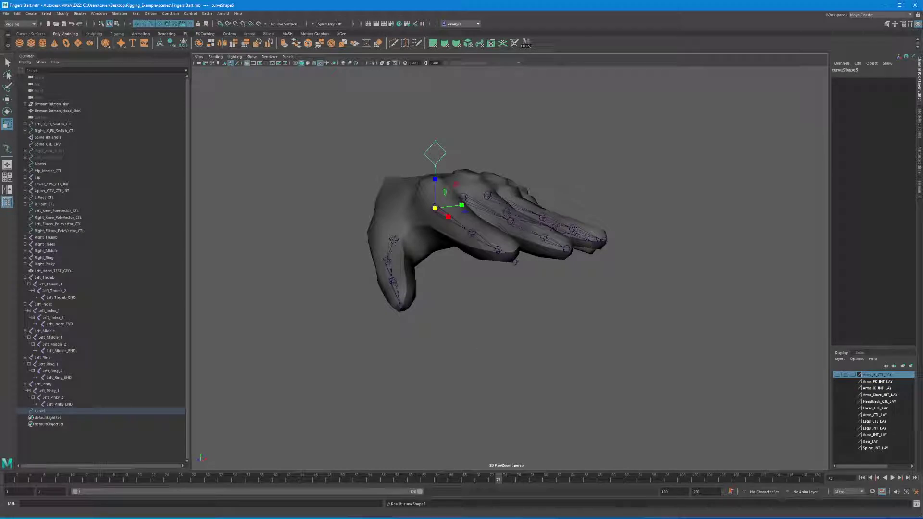
left_click(26, 505)
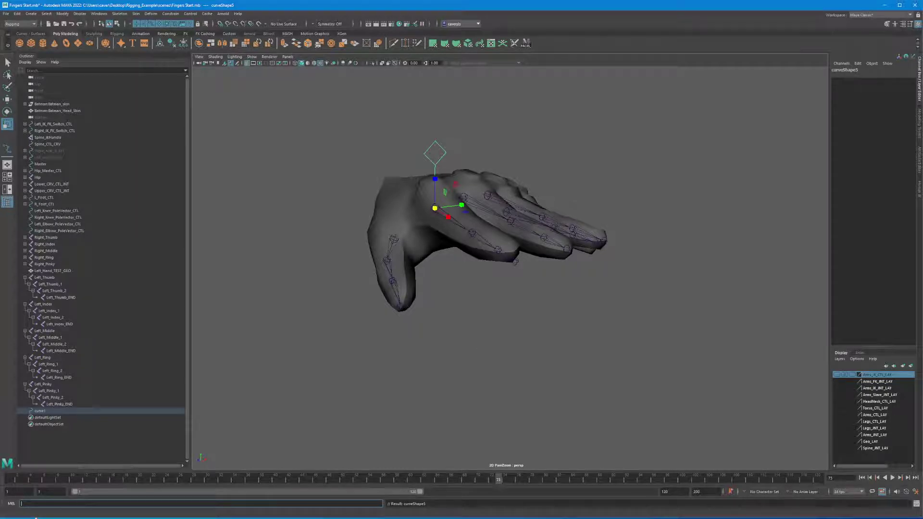
type("Parent -r -s")
key("Return")
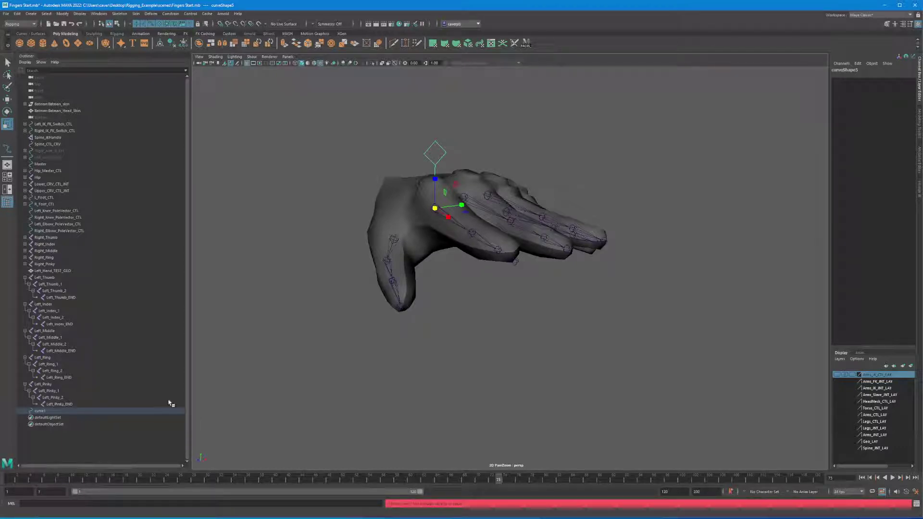
Add the Left_Index joint to the curve shape selection and enter the MEL command Parent -r -s.
key("q")
left_click(445, 220)
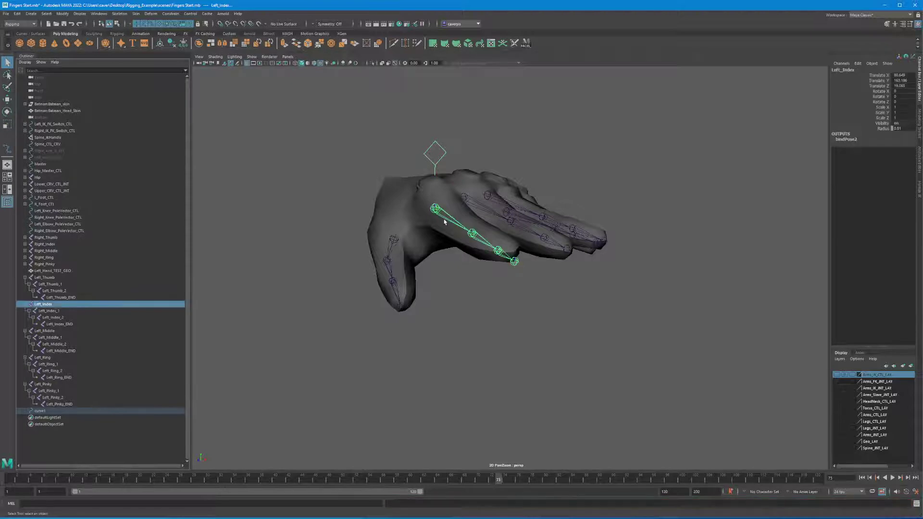
left_click(158, 503)
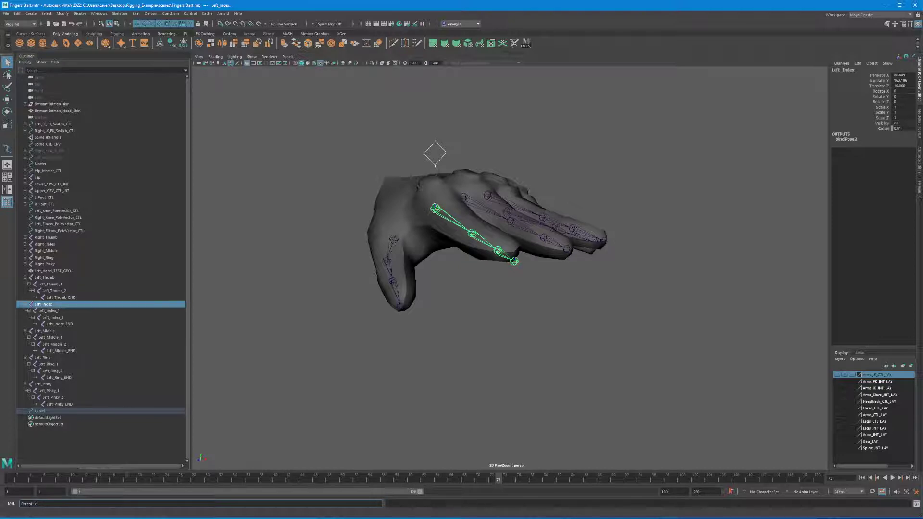
left_click(229, 34)
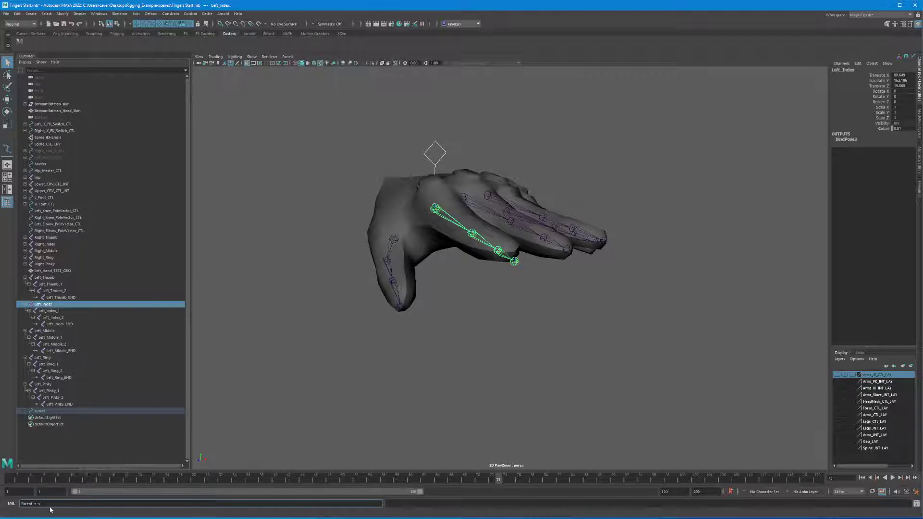
left_click(12, 492)
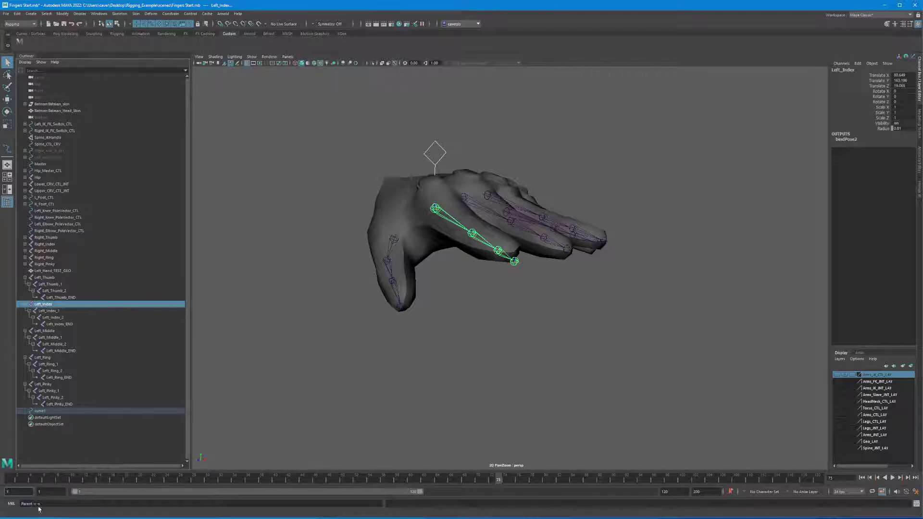
left_click(30, 503)
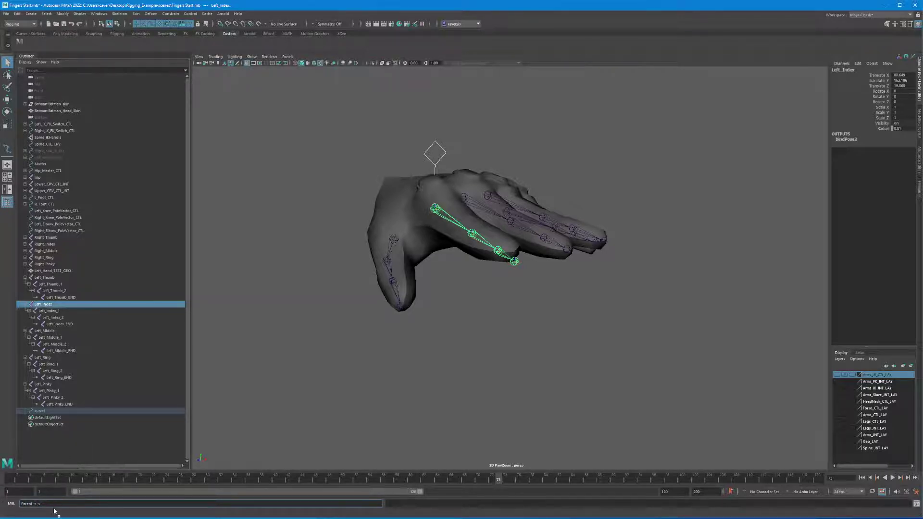
Re-enter and copy the Parent -r -s command text, and run it on the diamond curve and Left_Index joint.
type("Parent -r -s")
key("BackSpace")
key("shift+Left")
key("shift+Left")
key("shift+Left")
key("shift+Left")
key("shift+Left")
key("shift+Left")
key("shift+Left")
key("shift+Left")
key("shift+Left")
key("shift+Left")
key("shift+Left")
key("shift+Left")
key("ctrl+c")
key("ctrl+v")
key("BackSpace")
key("Return")
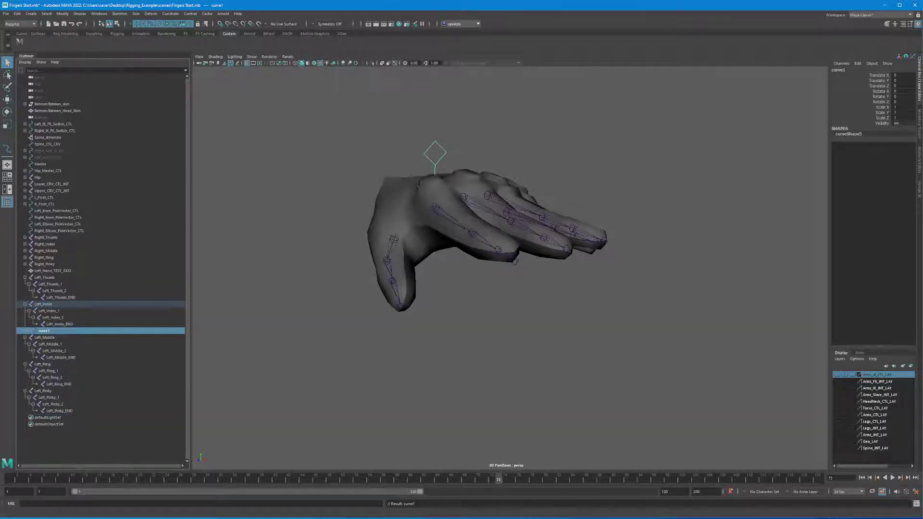
Test-rotate the diamond curve to check whether it drives the index finger, and undo each rotation.
left_click(432, 151)
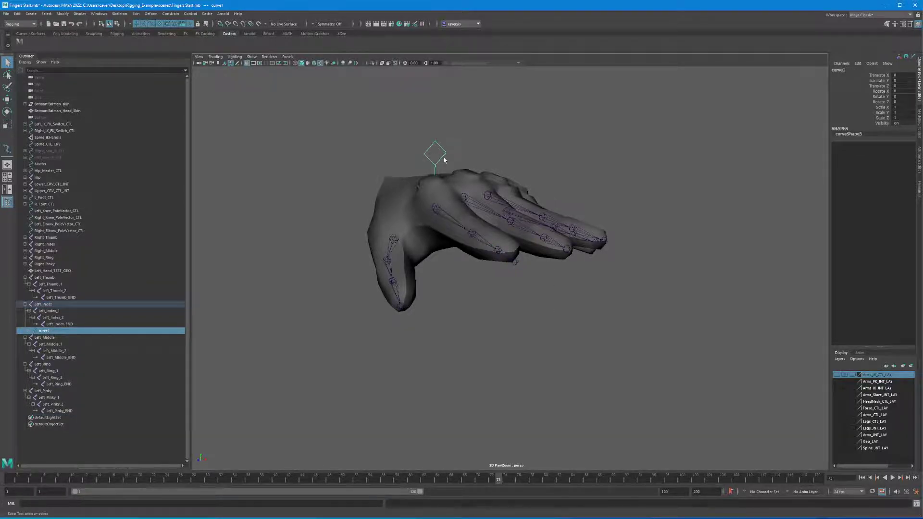
key("e")
left_click_drag(445, 211, 488, 140)
key("ctrl+z")
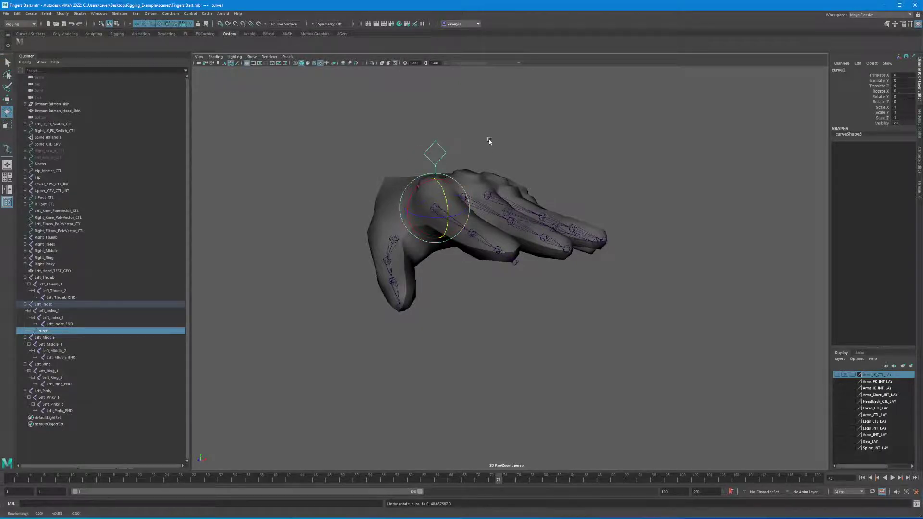
left_click(488, 139)
left_click(440, 218)
left_click(433, 146)
left_click_drag(434, 178, 442, 188)
key("ctrl+z")
left_click(438, 161)
left_click(441, 154)
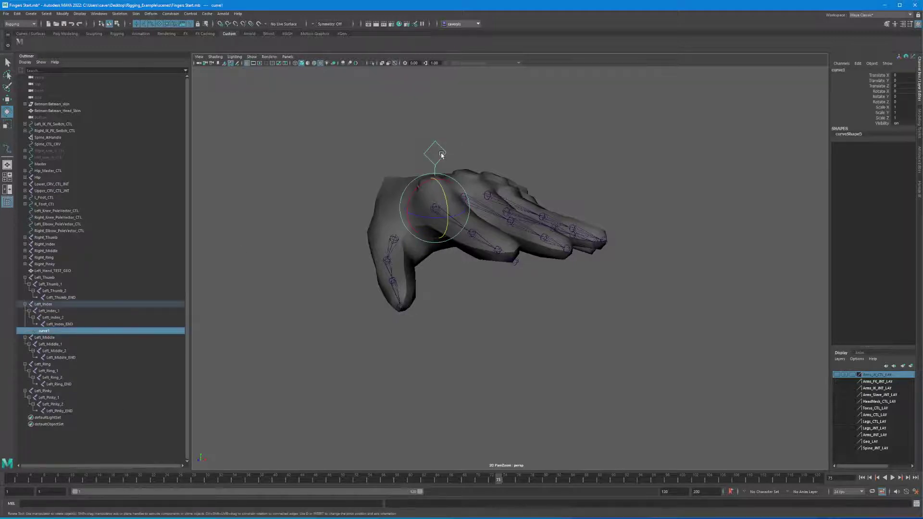
left_click(390, 129)
Select the diamond's shape node, add the Left_Index joint, and run the saved Parent -r -s script on them.
left_click_drag(399, 114, 454, 158)
key("Down")
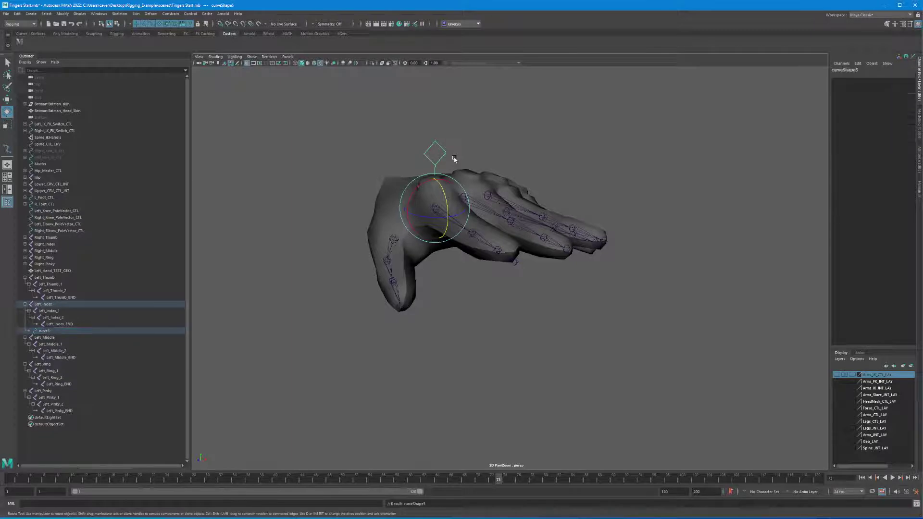
key("q")
left_click(457, 225)
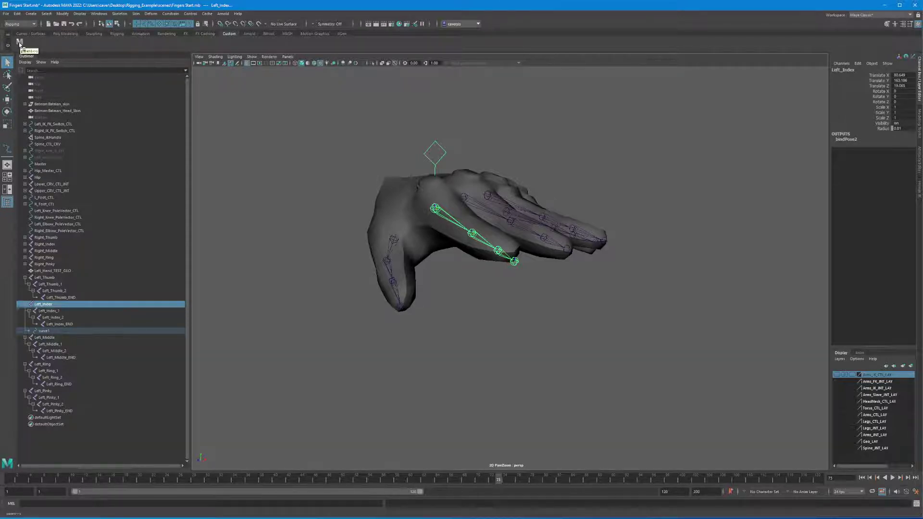
left_click(19, 43)
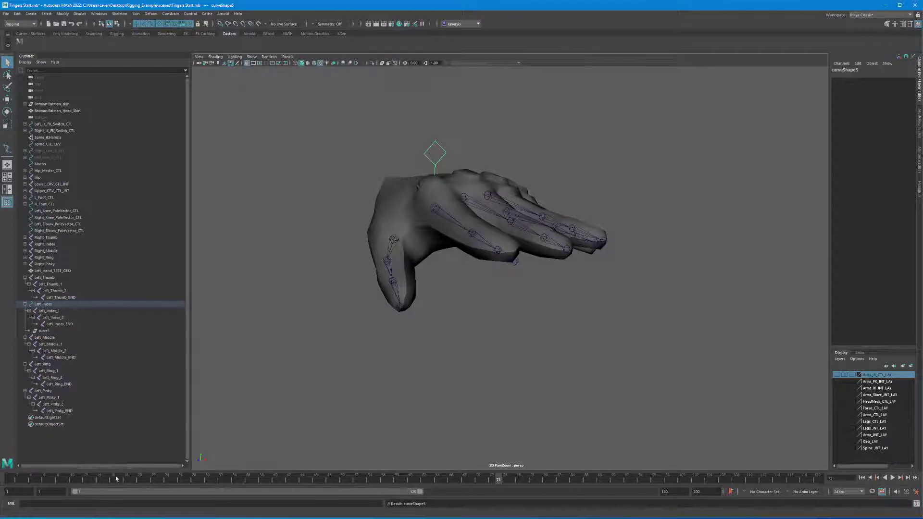
Select Left_Index through the diamond shape, test-rotate the index finger with it, and undo the rotation.
left_click_drag(409, 119, 440, 177)
key("e")
key("ctrl+z")
left_click_drag(448, 111, 408, 154)
mouse_move(426, 197)
left_mouse_down()
mouse_move(435, 206)
mouse_move(440, 179)
mouse_move(438, 204)
mouse_move(437, 187)
left_mouse_up()
key("ctrl+z")
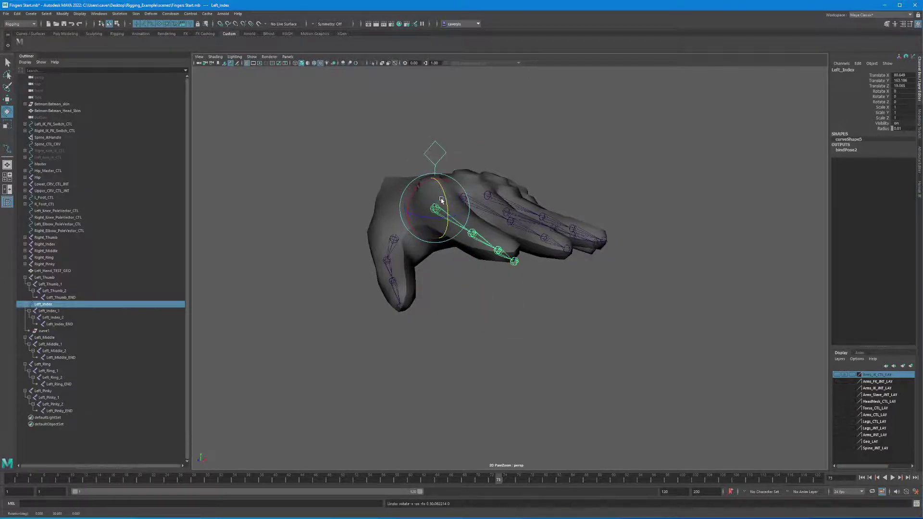
left_click_drag(441, 199, 452, 240, "alt")
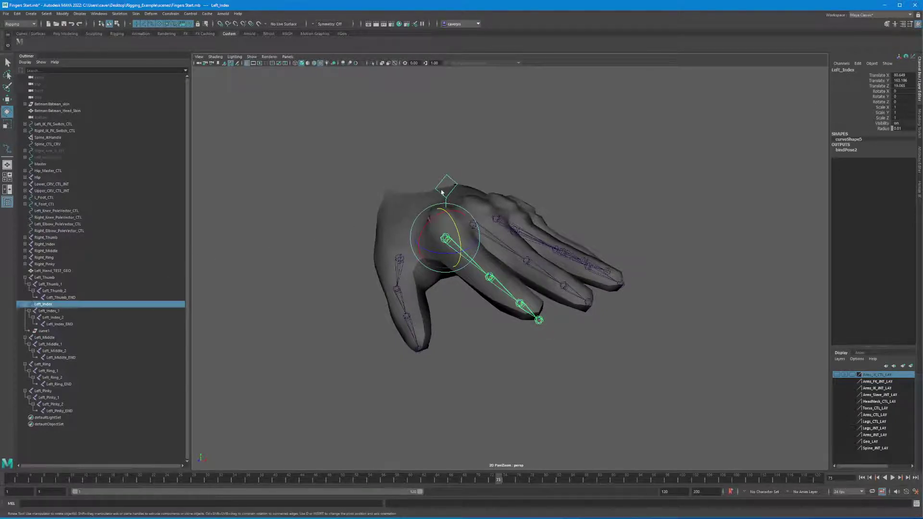
left_click_drag(446, 174, 435, 159, "alt")
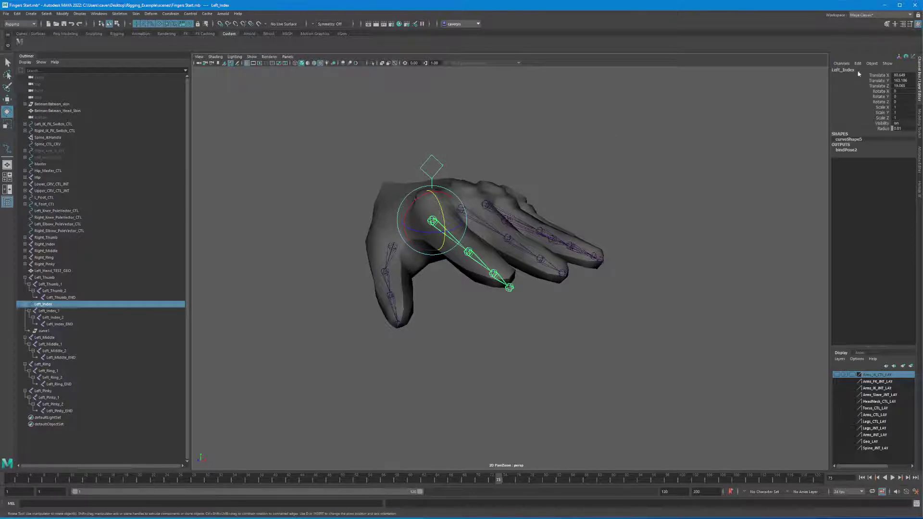
double_click(842, 70)
mouse_move(508, 193)
left_mouse_down("alt")
mouse_move(524, 197)
mouse_move(515, 193)
left_mouse_up("alt")
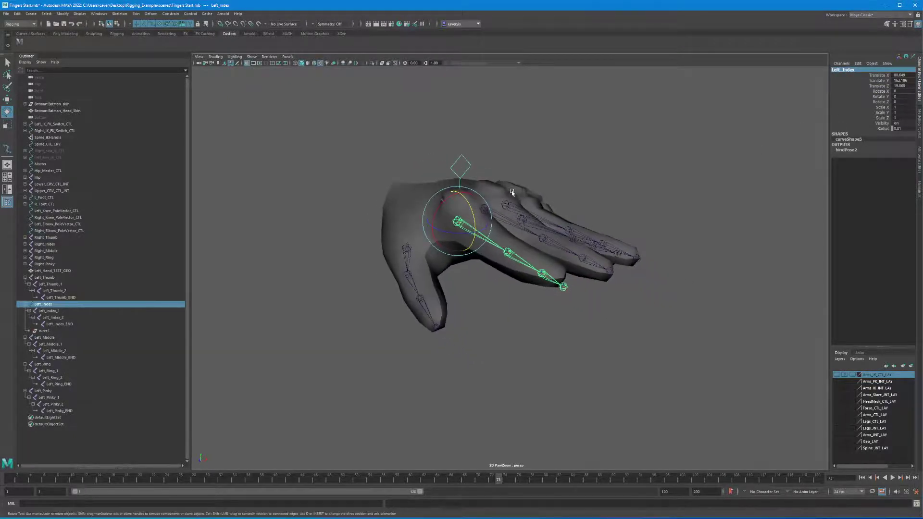
Delete the empty curve1 transform left under the Left_Index joint.
left_click_drag(450, 155, 465, 169)
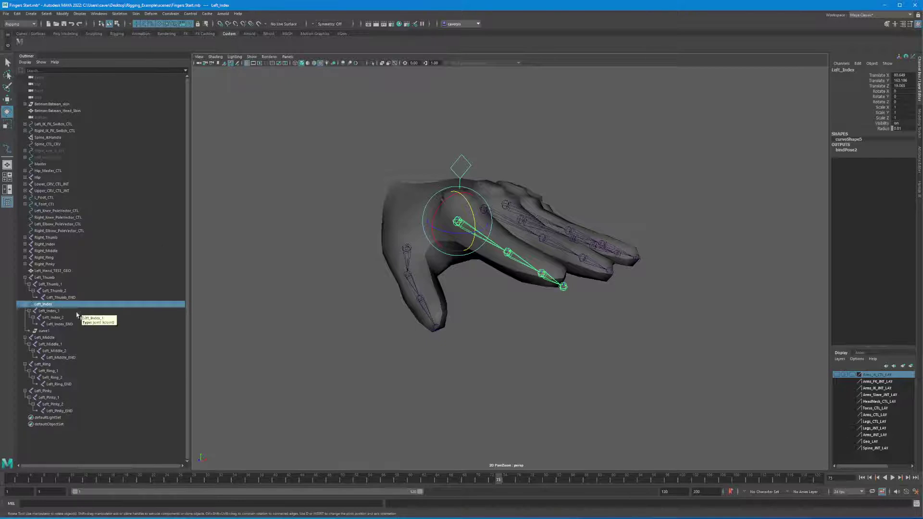
left_click(44, 331)
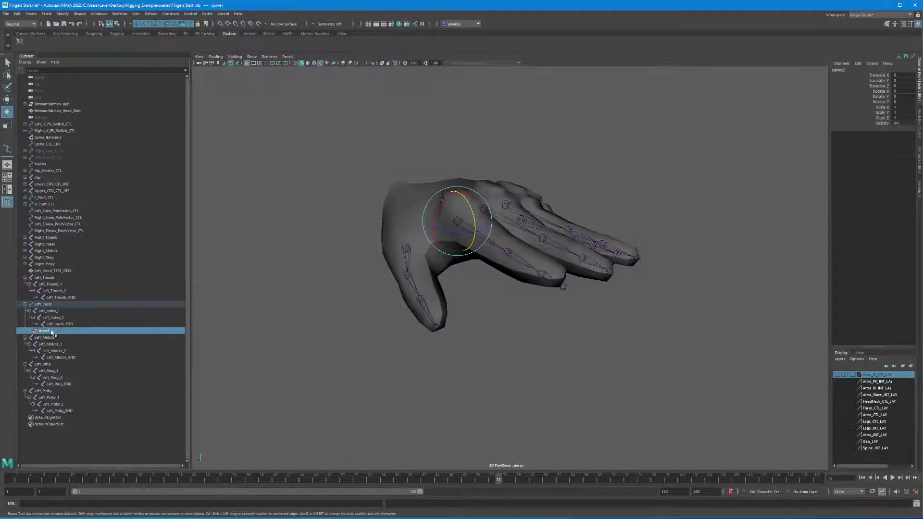
left_click(551, 115)
left_click(48, 331)
key("ctrl+z")
key("Delete")
Test-rotate Left_Index through the diamond shape, undo the rotation, and inspect the control on the hand.
left_click(467, 162)
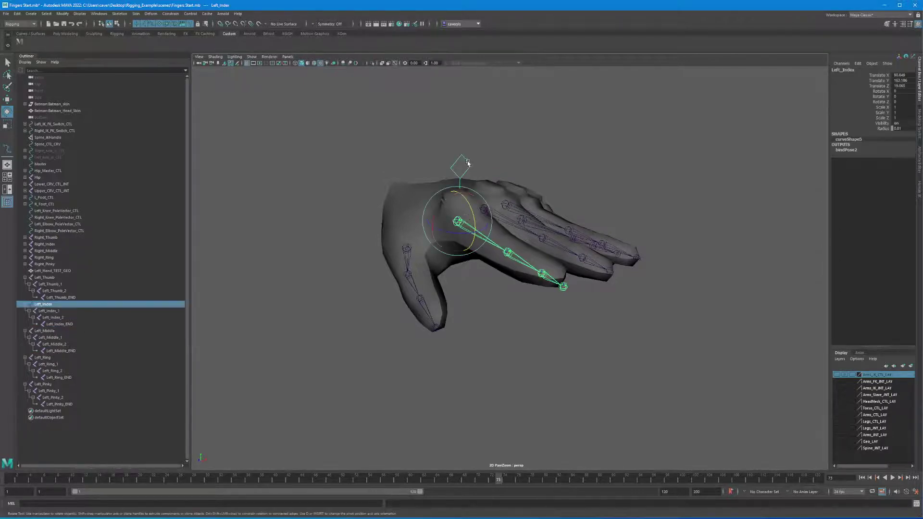
left_click_drag(473, 214, 467, 236)
key("ctrl+z")
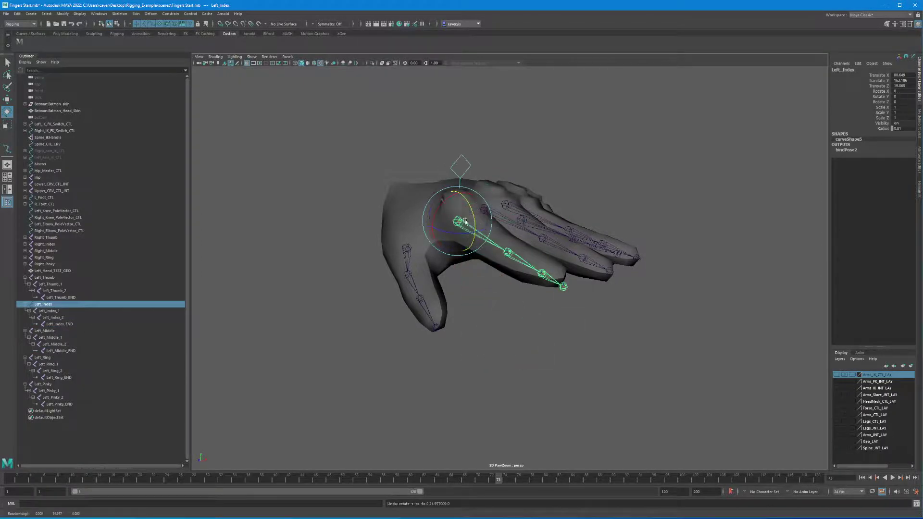
left_click_drag(391, 195, 465, 256, "alt")
left_click_drag(376, 221, 384, 264, "alt")
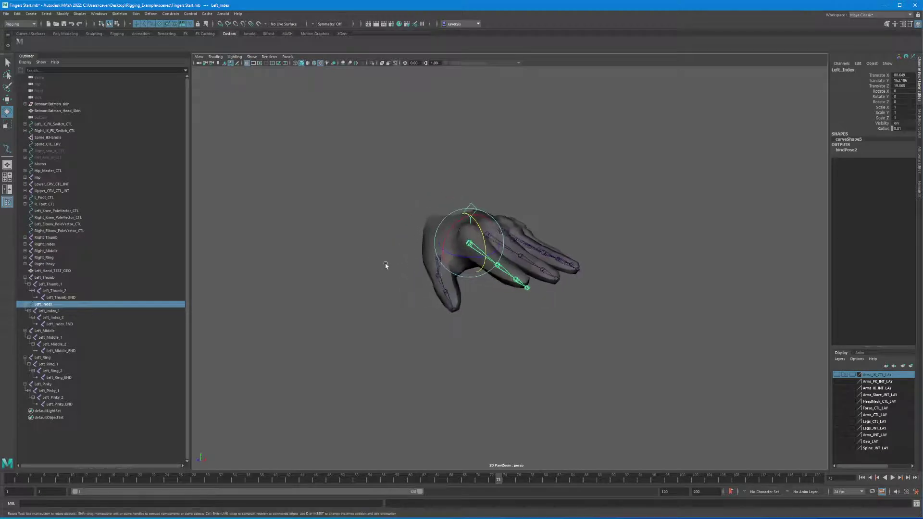
middle_click_drag(385, 264, 342, 269, "alt")
right_click_drag(342, 269, 443, 291, "alt")
middle_click_drag(442, 290, 504, 299, "alt")
left_click_drag(494, 296, 502, 297, "alt")
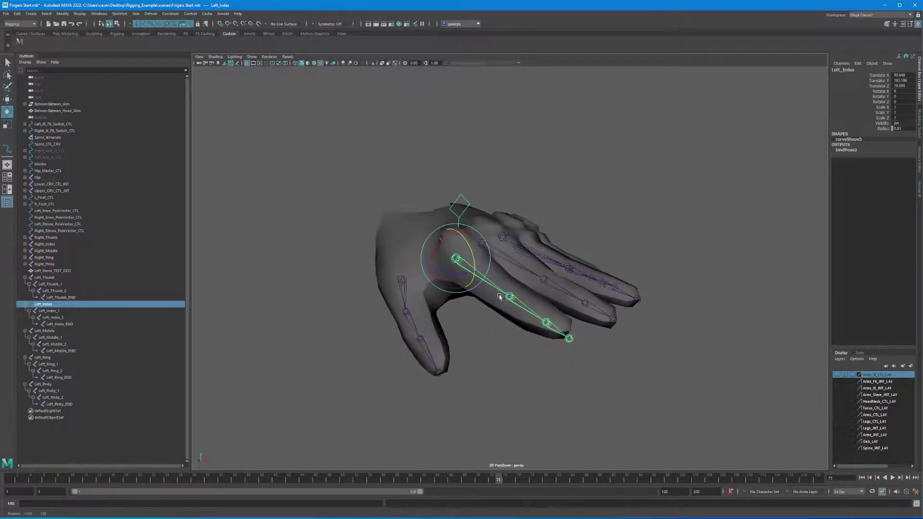
right_click_drag(502, 297, 555, 300, "alt")
left_click_drag(442, 169, 451, 182)
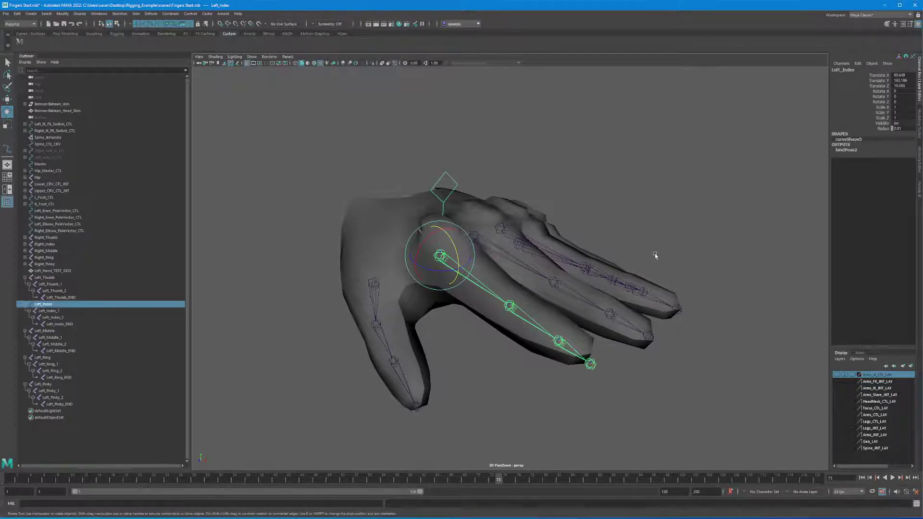
Undo the curve1 deletion and the shape parenting so the diamond is a separate curve under Left_Index again.
key("ctrl+z")
key("ctrl+z")
key("ctrl+z")
key("ctrl+z")
key("ctrl+z")
key("ctrl+z")
key("shift+z")
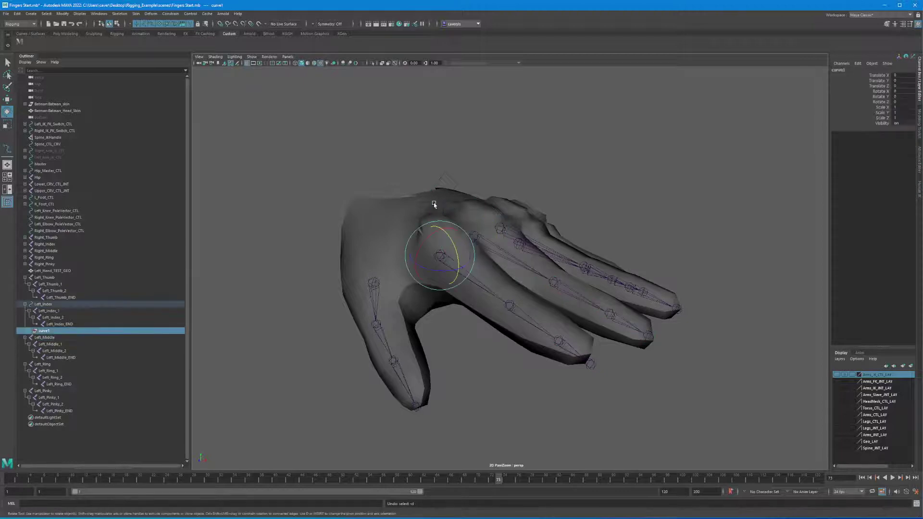
key("ctrl+z")
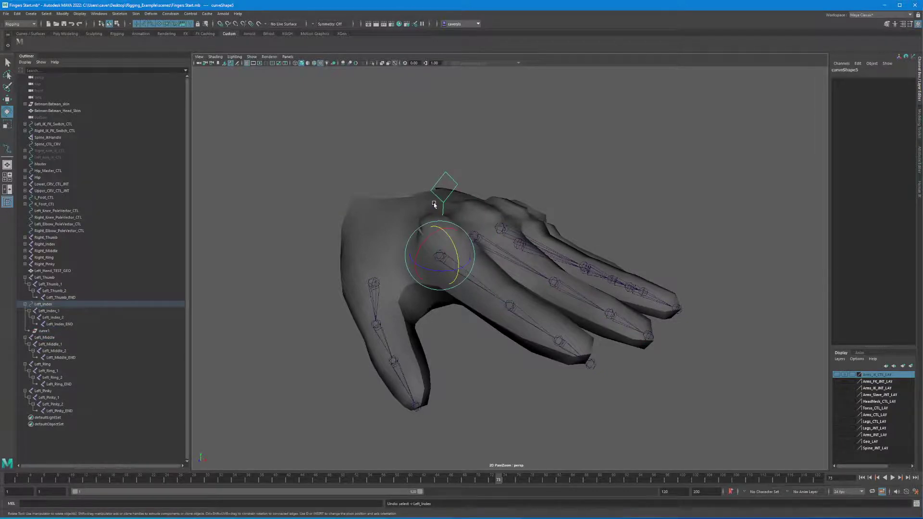
key("shift+z")
key("ctrl+z")
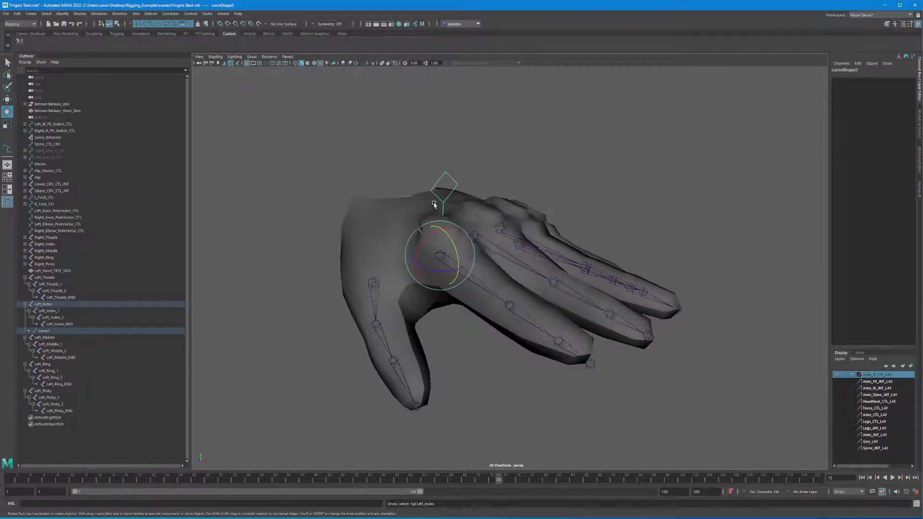
key("ctrl+z")
key("shift+z")
key("ctrl+z")
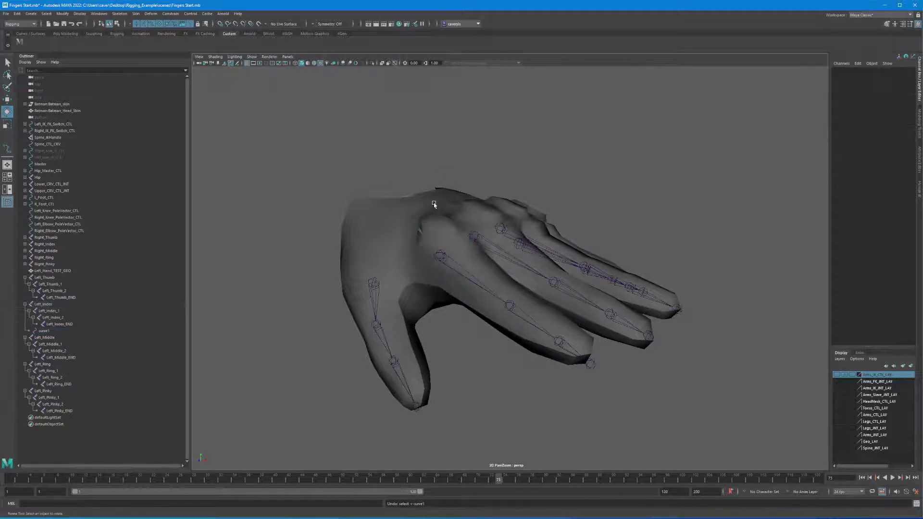
key("ctrl+z")
Test-rotate the separate diamond curve1 around the index knuckle, and return its rotation to zero.
left_click(434, 205)
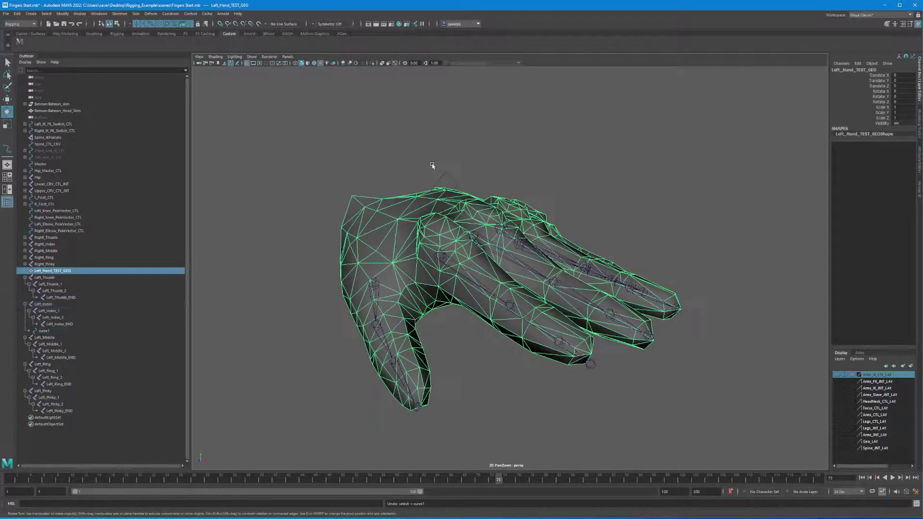
left_click_drag(432, 166, 464, 186)
left_click_drag(456, 236, 459, 258)
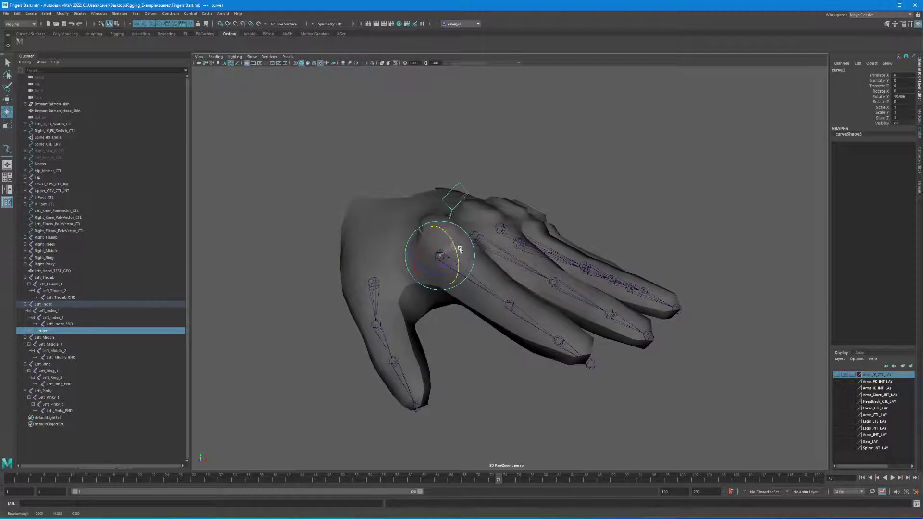
left_click_drag(424, 170, 446, 179)
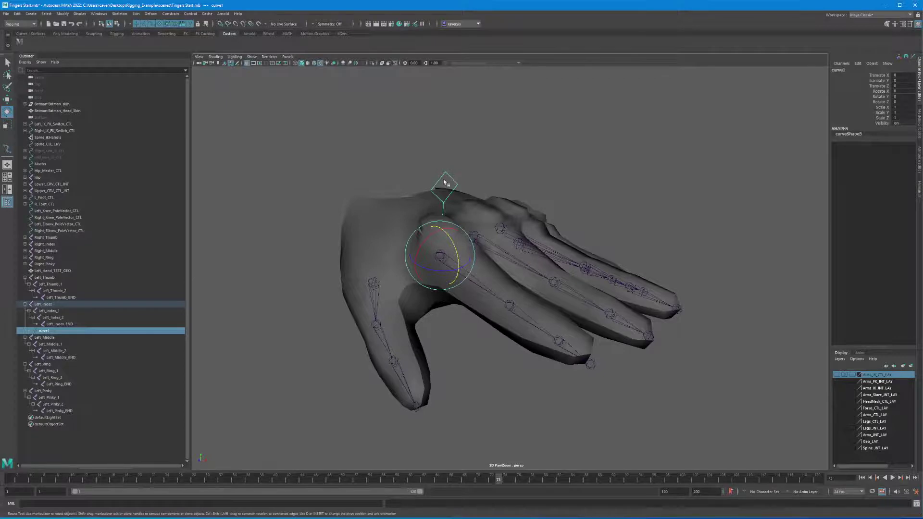
Duplicate the diamond curve and snap the copy onto the Left_Index_1 joint.
key("ctrl+d")
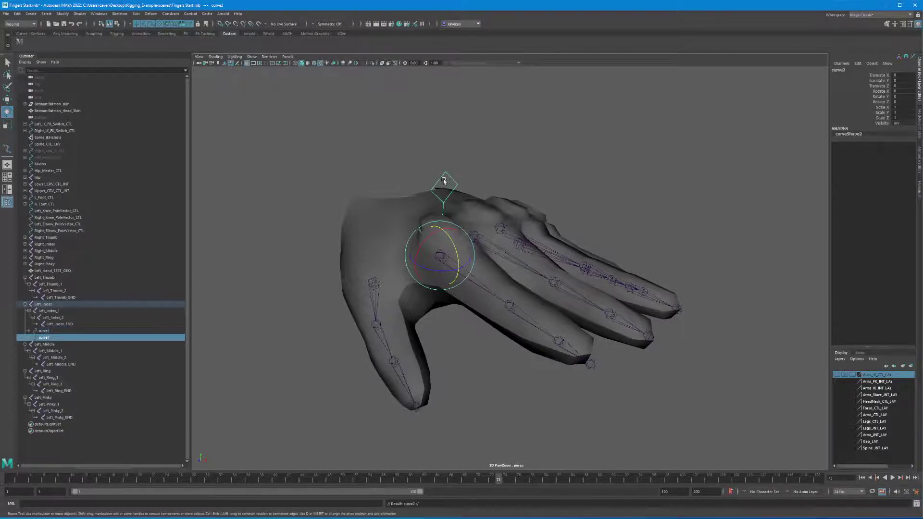
key("w")
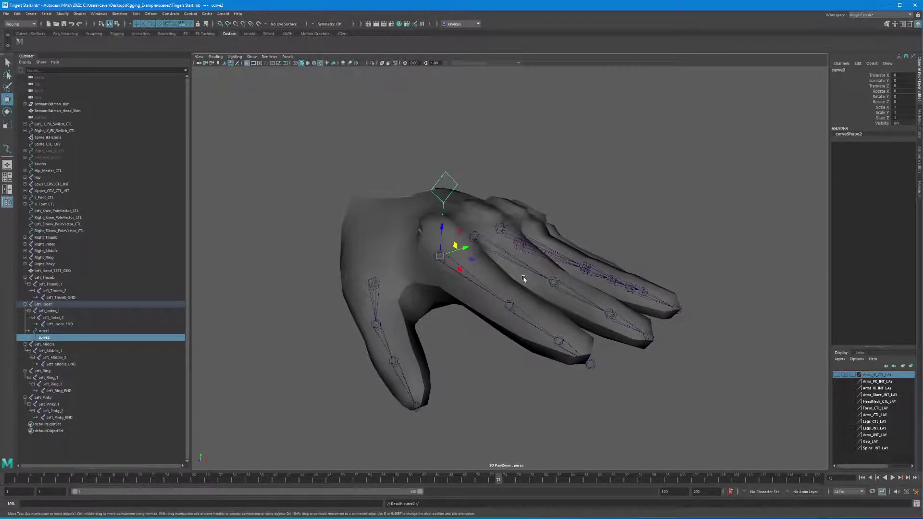
middle_click_drag(505, 303, 504, 303)
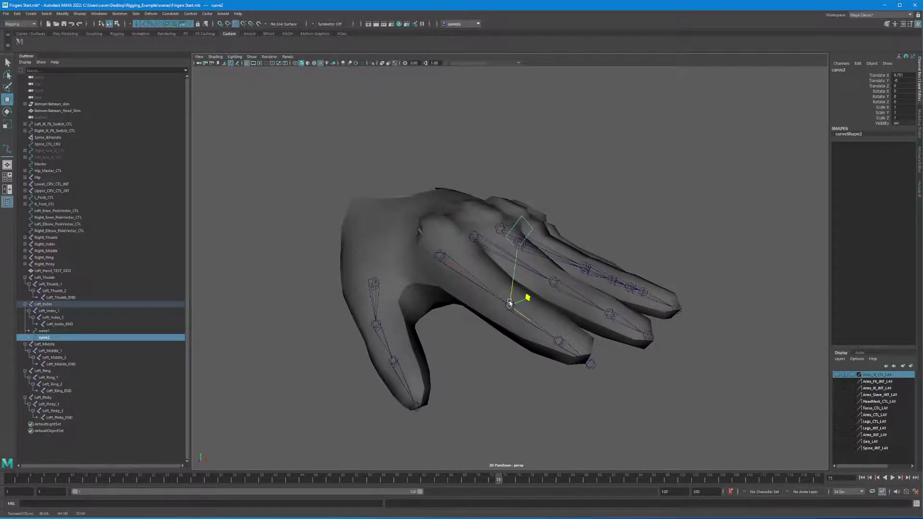
left_click_drag(503, 304, 474, 270, "alt")
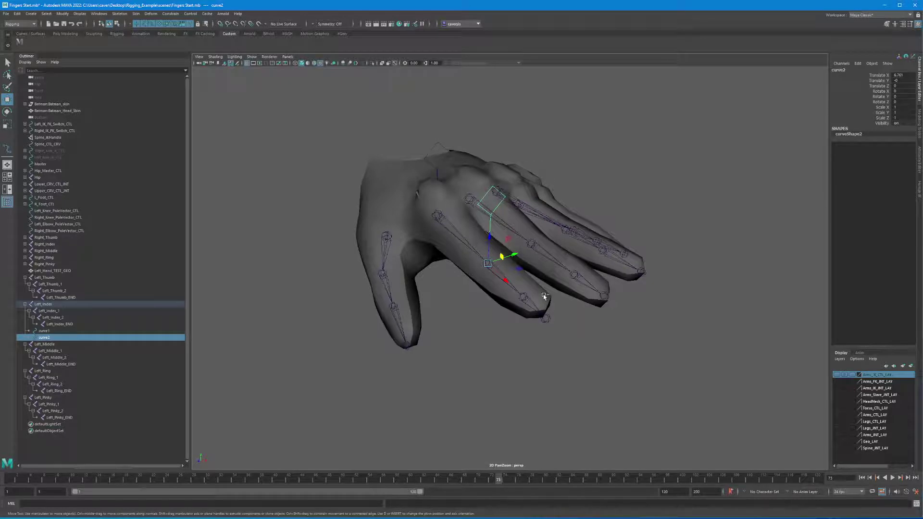
Duplicate the second diamond curve and snap the new copy onto the Left_Index_2 joint.
key("ctrl+d")
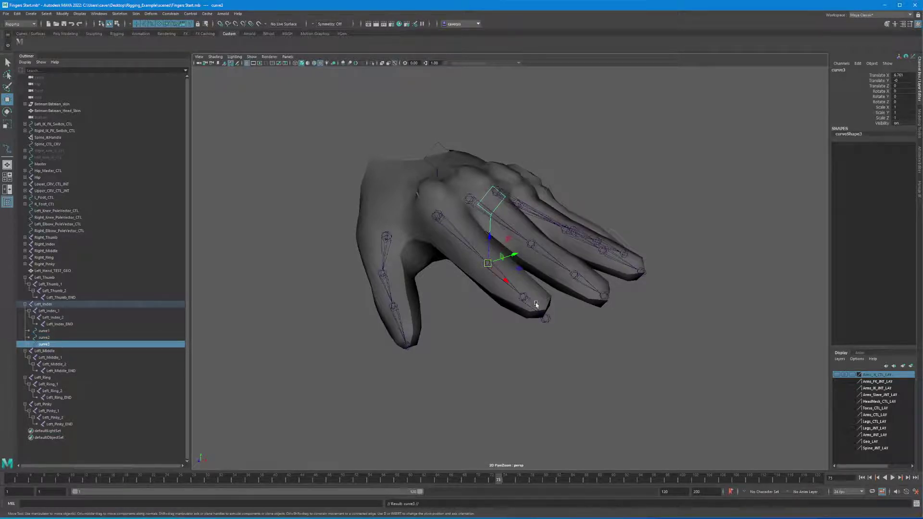
key("d")
key("v")
middle_click_drag(536, 325, 523, 299)
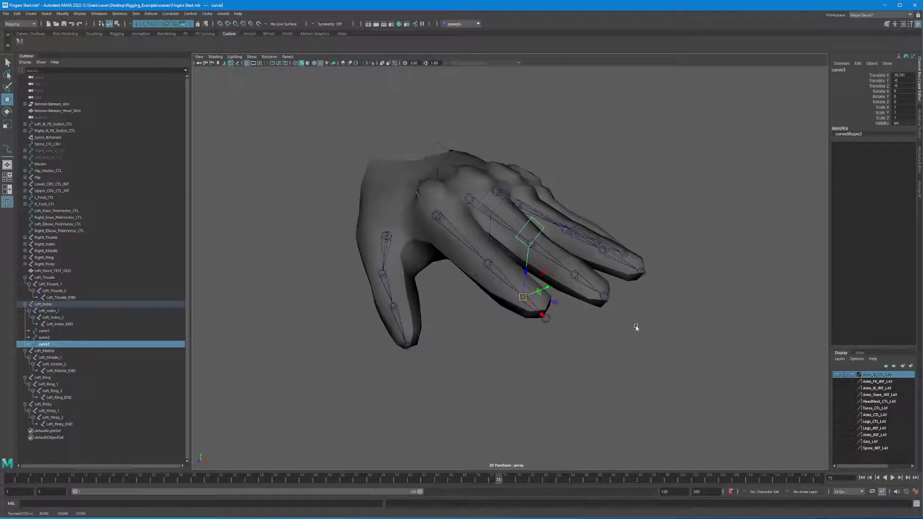
Toggle the Geo_LAY layer's visibility on and off, and hide the Left_Hand_TEST_GEO mesh.
left_click(837, 442)
left_click(837, 441)
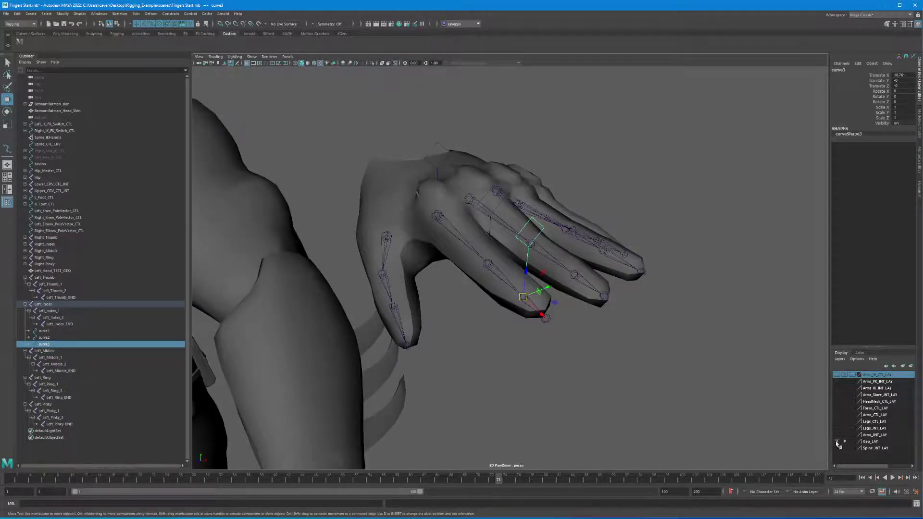
key("a")
left_click_drag(503, 363, 473, 253, "alt")
left_click(450, 215)
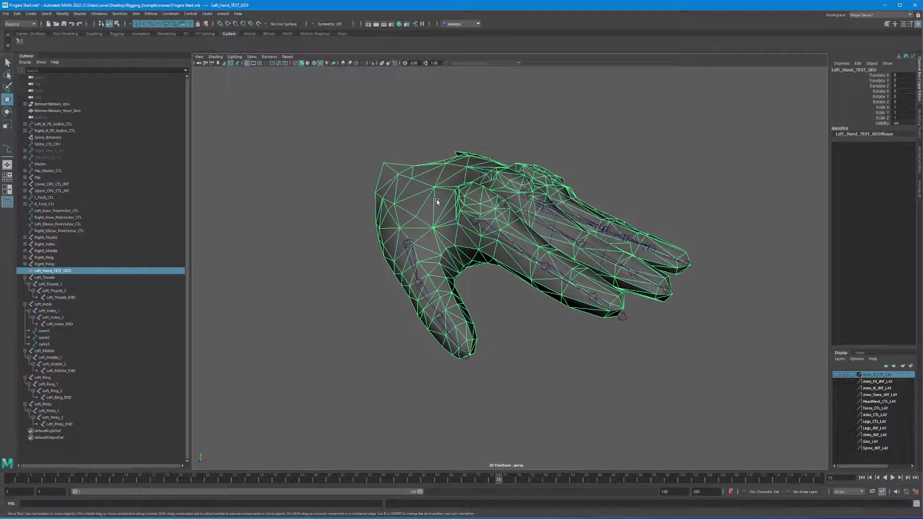
key("ctrl+h")
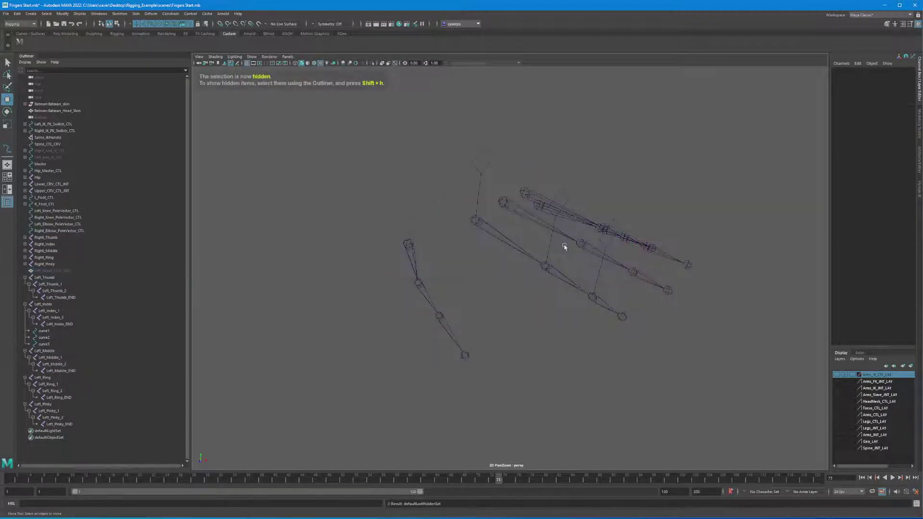
Duplicate the diamond curve at the Left_Index joint and move the spare copy clear of the hand, beyond the thumb.
left_click_drag(562, 243, 539, 249, "alt")
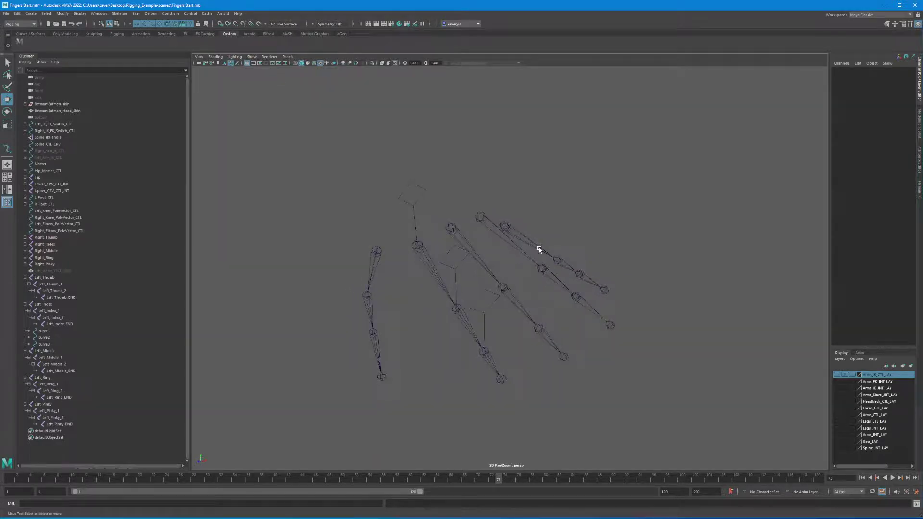
left_click(483, 296)
left_click(451, 257)
key("ctrl+z")
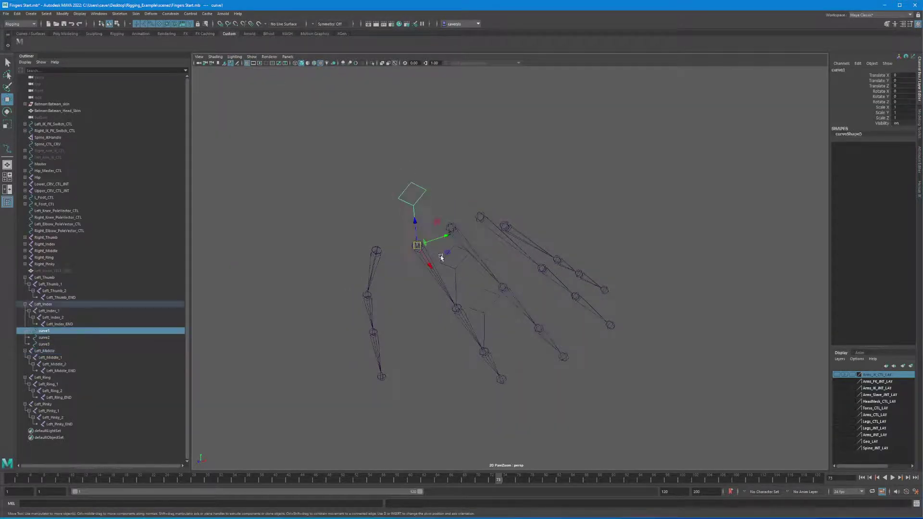
key("ctrl+z")
left_click(455, 267)
key("ctrl+z")
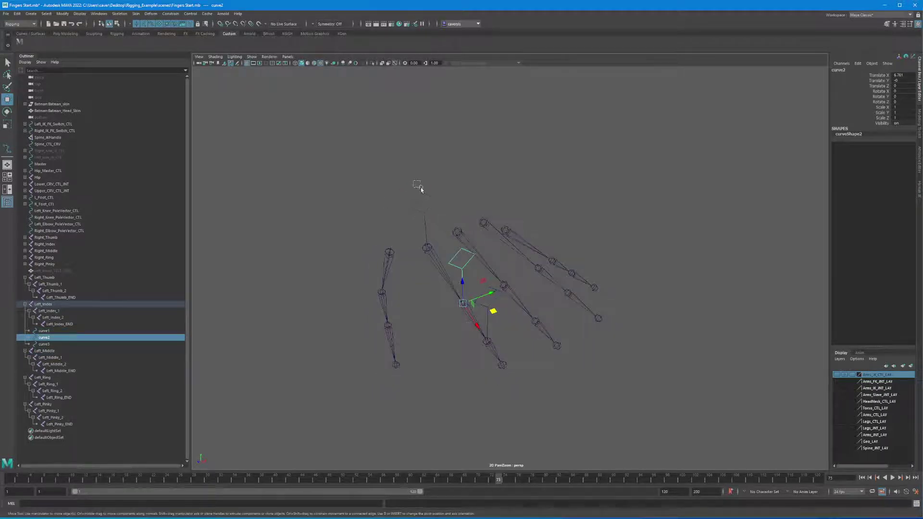
left_click(431, 200)
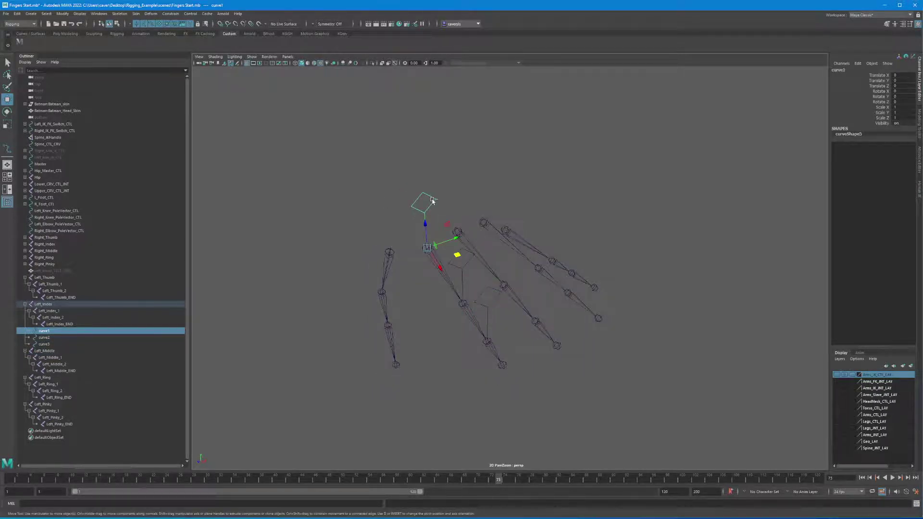
key("ctrl+d")
left_click_drag(457, 254, 356, 227)
left_click(354, 162)
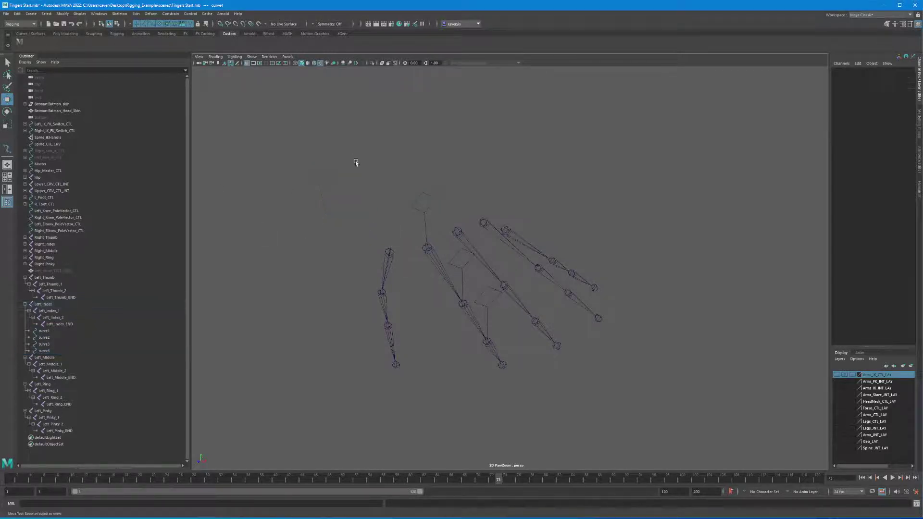
Select the diamond curves on the three index joints in turn and examine their placement from several angles.
left_click_drag(523, 321, 517, 340, "alt")
left_click_drag(469, 251, 441, 250, "alt")
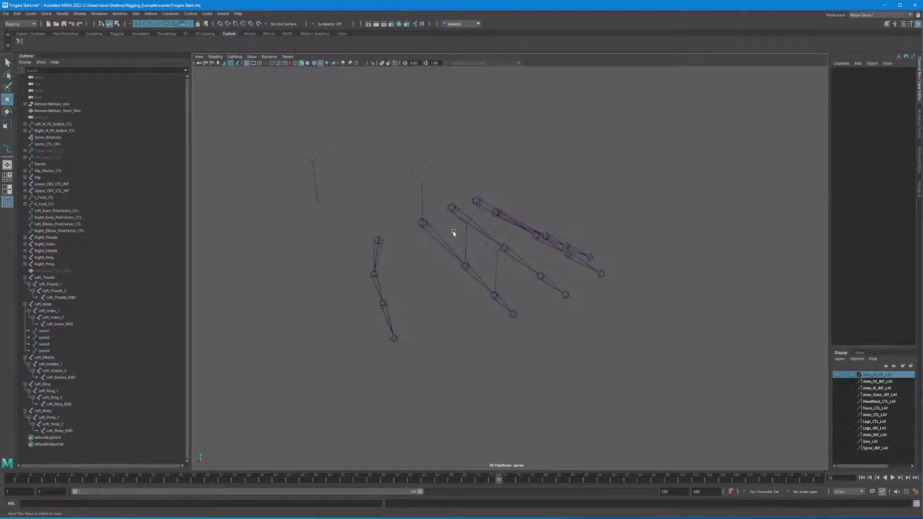
left_click(425, 203)
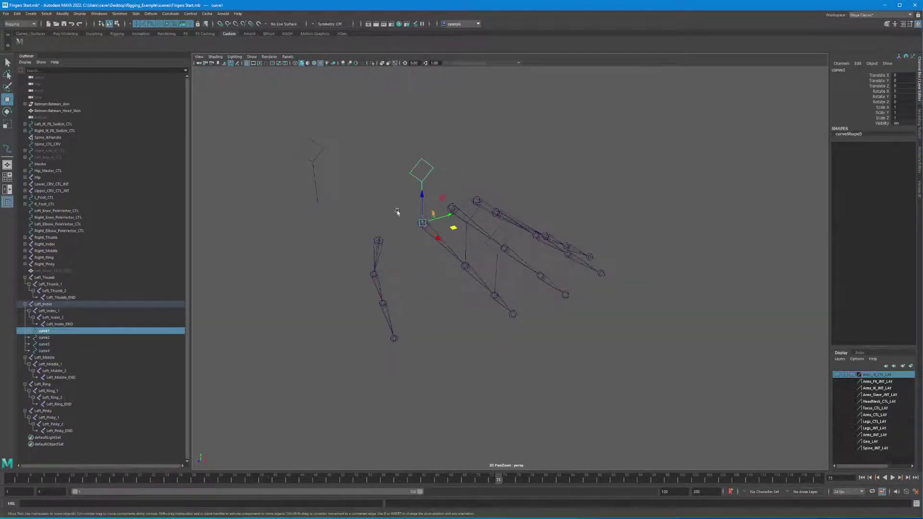
left_click(476, 248)
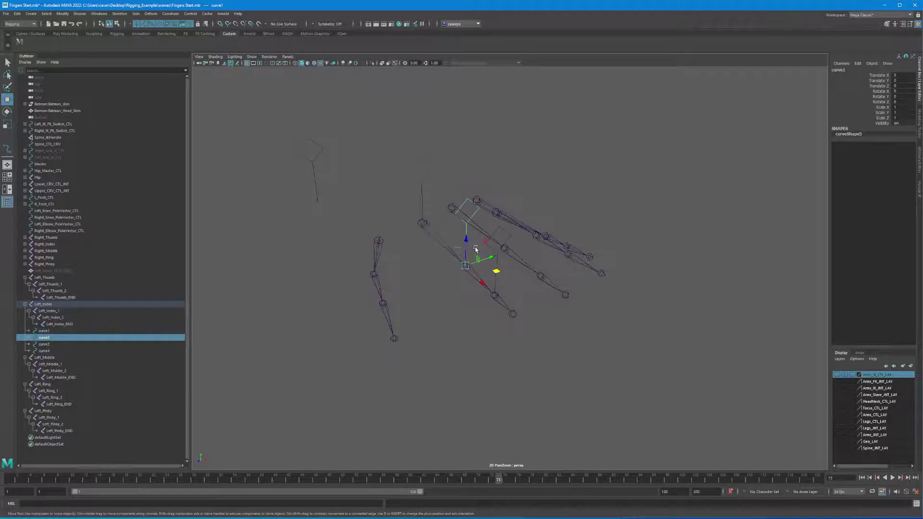
left_click(504, 285)
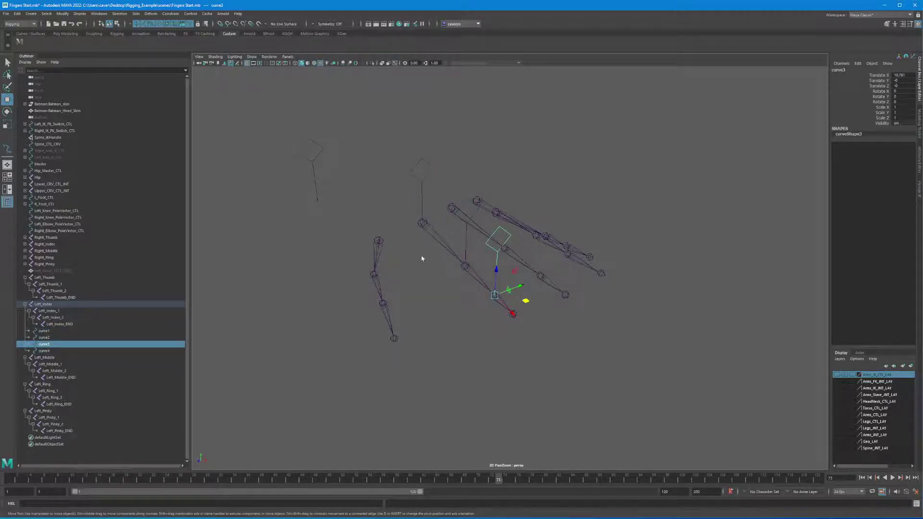
left_click_drag(463, 269, 577, 221, "alt")
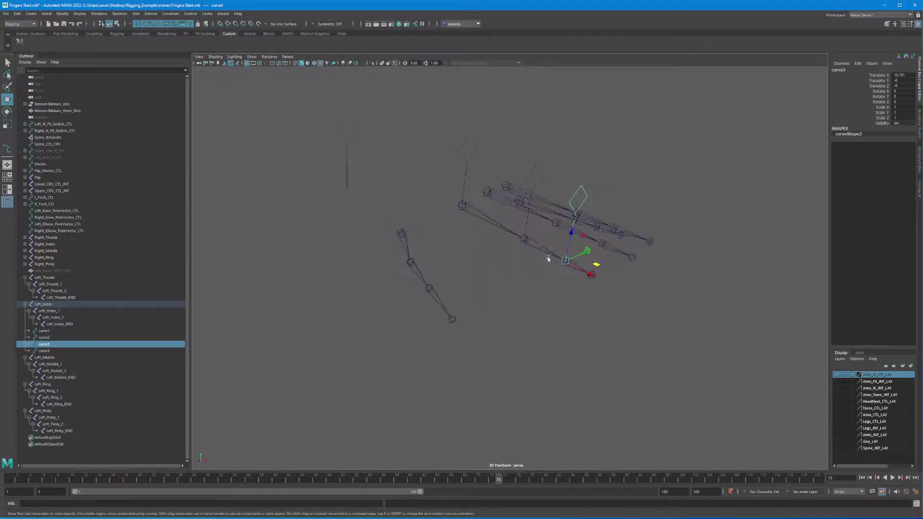
left_click_drag(590, 282, 493, 249, "alt")
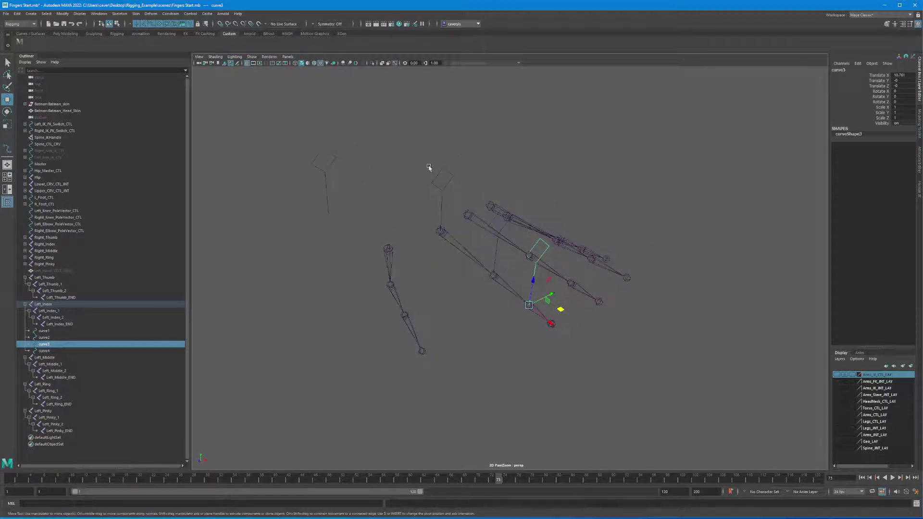
left_click(464, 306)
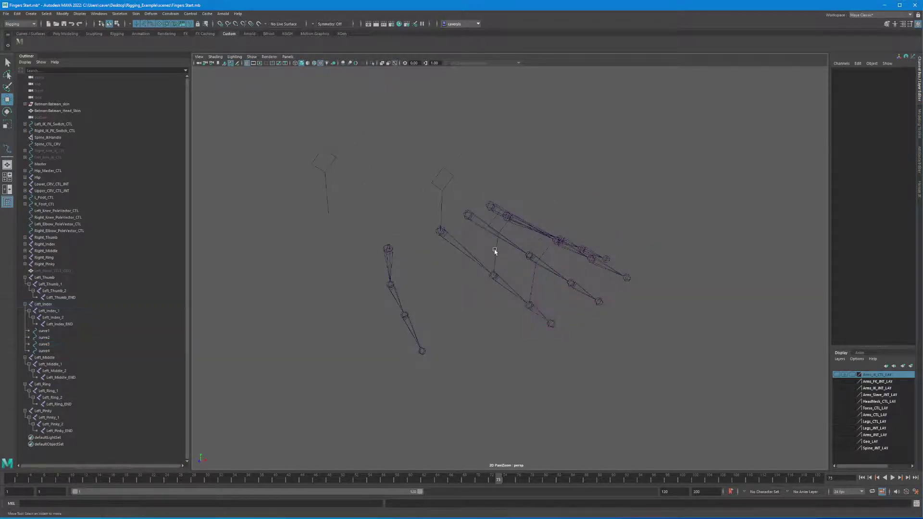
Parent curve2, the middle index-finger diamond curve, under the Left_Index_1 joint and freeze its transformations.
left_click(496, 250)
key("q")
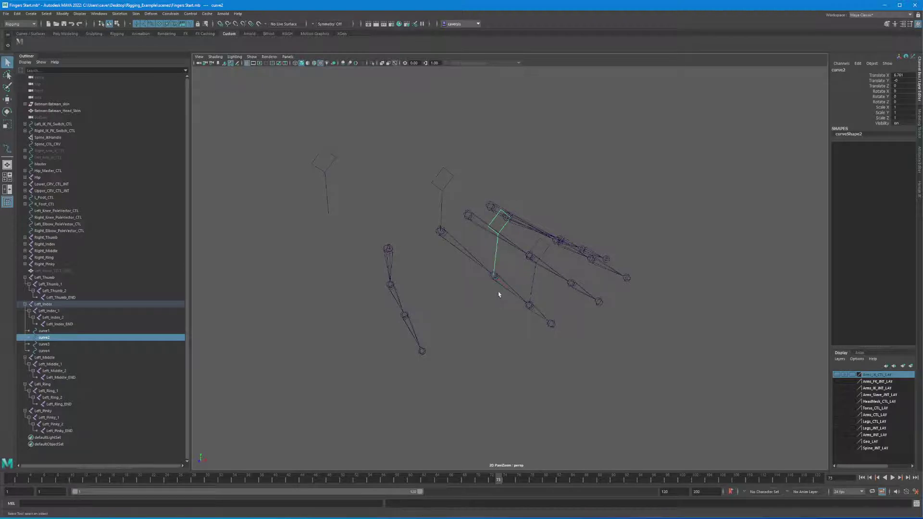
left_click(498, 287, "shift")
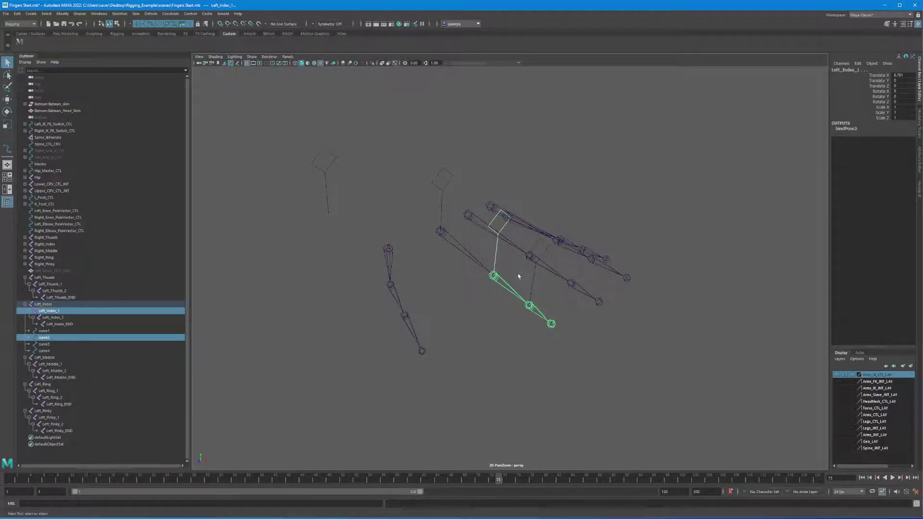
key("p")
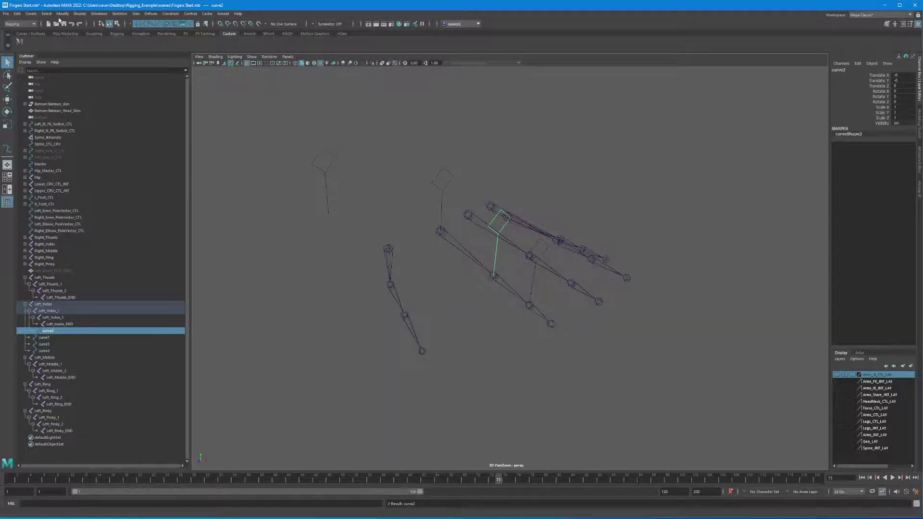
left_click(904, 75)
left_click_drag(904, 75, 903, 102)
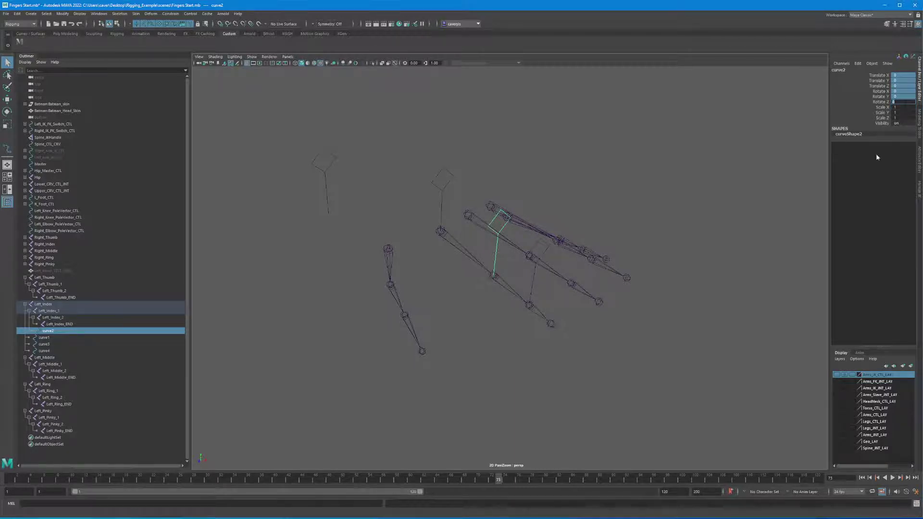
left_click(62, 13)
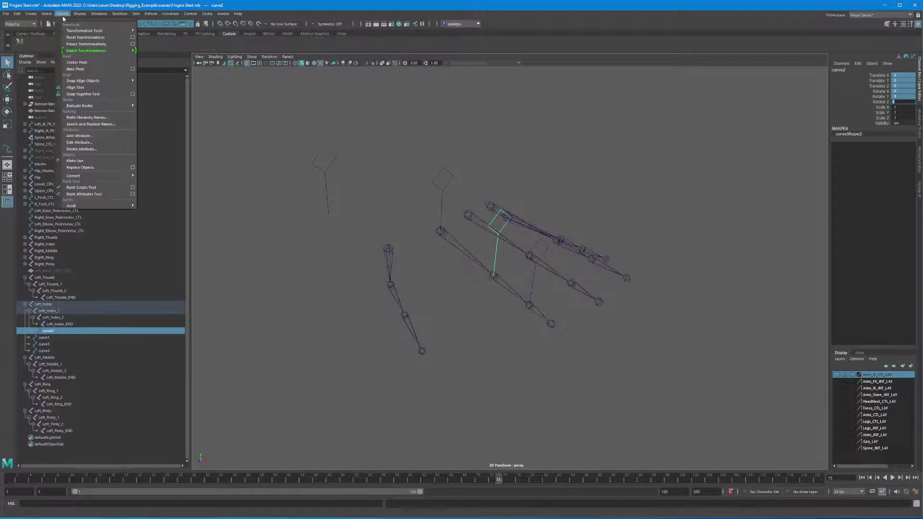
left_click(71, 44)
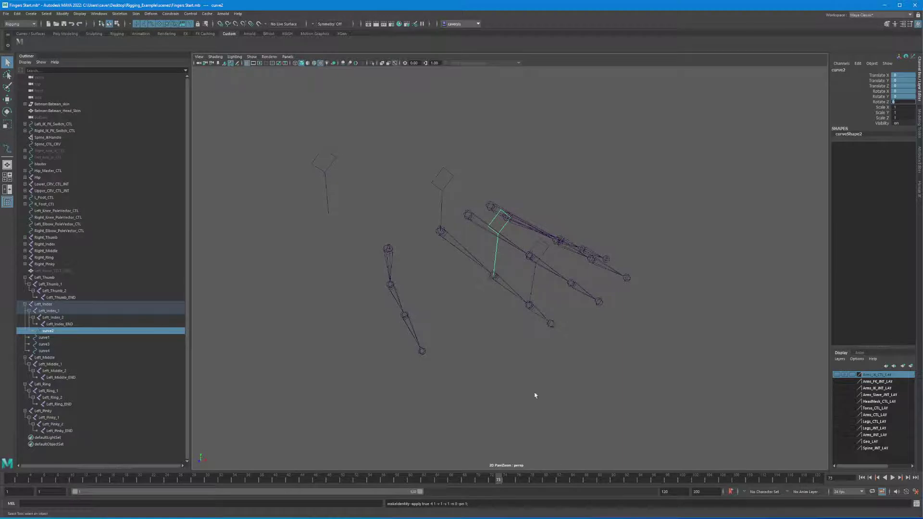
Parent curve3, the diamond curve nearest the index fingertip, under the Left_Index_2 joint and freeze its transformations.
left_click(523, 281)
left_click(540, 291)
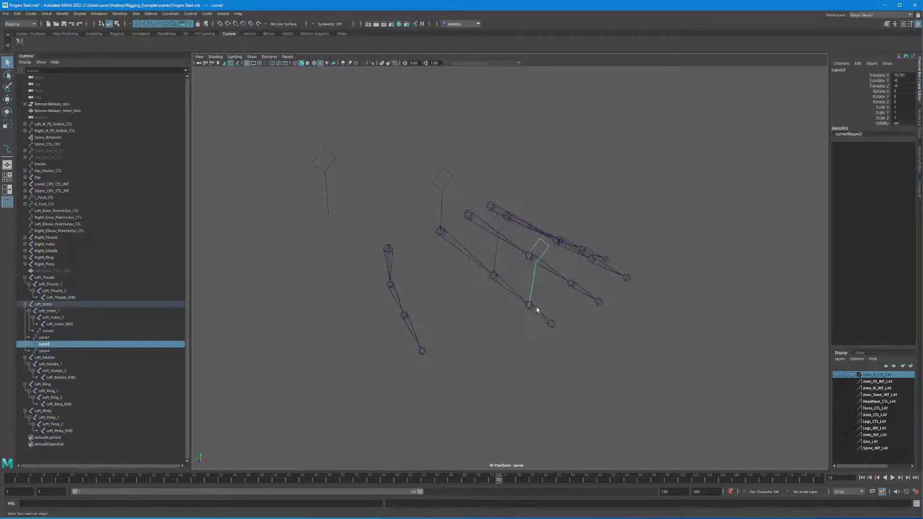
left_click(537, 309, "shift")
key("p")
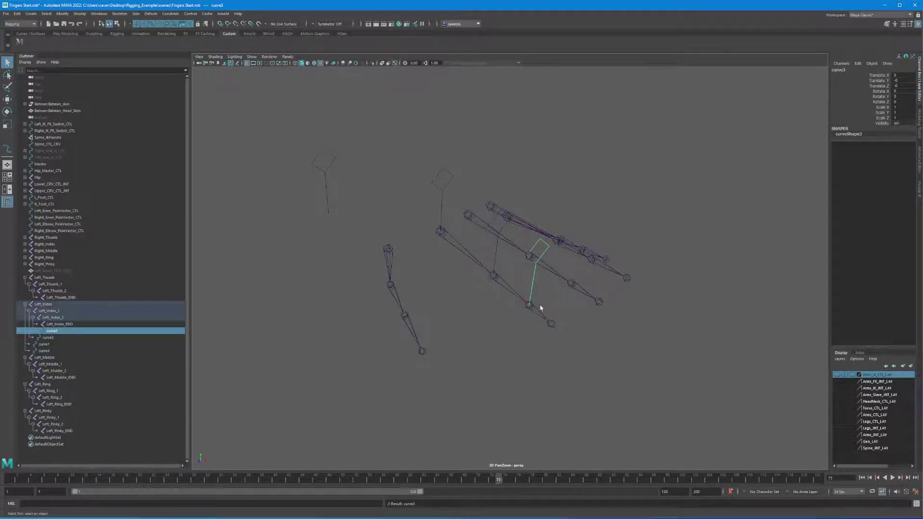
left_click(549, 313)
left_click(533, 283)
left_click_drag(899, 75, 899, 103)
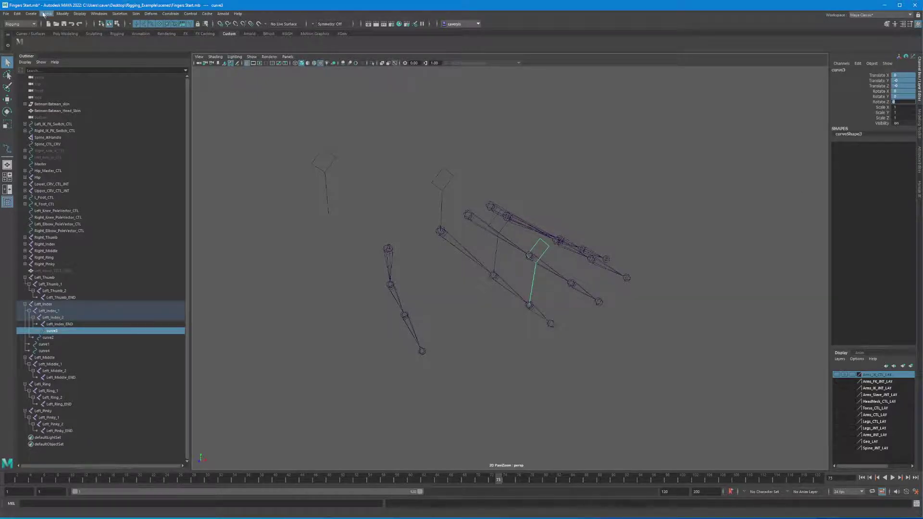
left_click(59, 15)
left_click(77, 44)
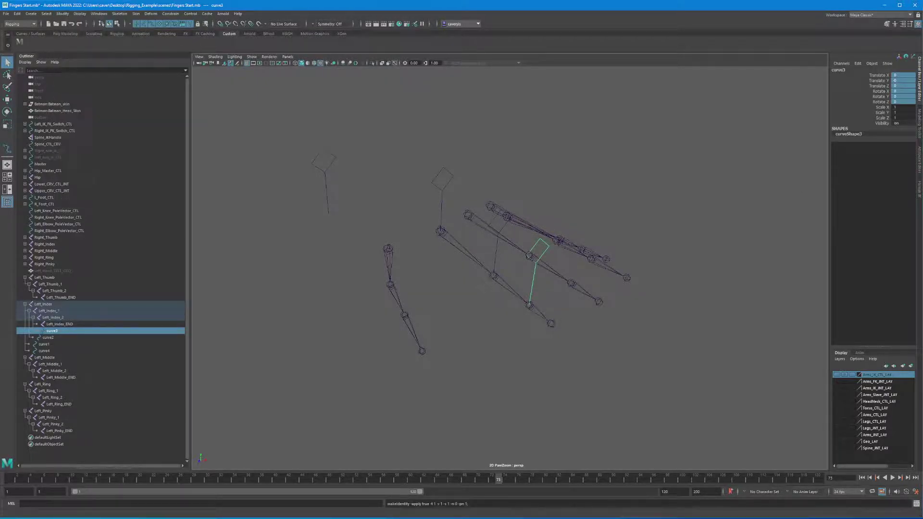
Unparent the three index-finger diamond curves (curve1, curve2 and curve3) from their joints to the world level.
left_click(474, 310)
left_click_drag(474, 310, 507, 313, "alt")
left_click_drag(445, 291, 502, 280, "alt")
left_click(469, 250, "shift")
left_click(426, 205, "shift")
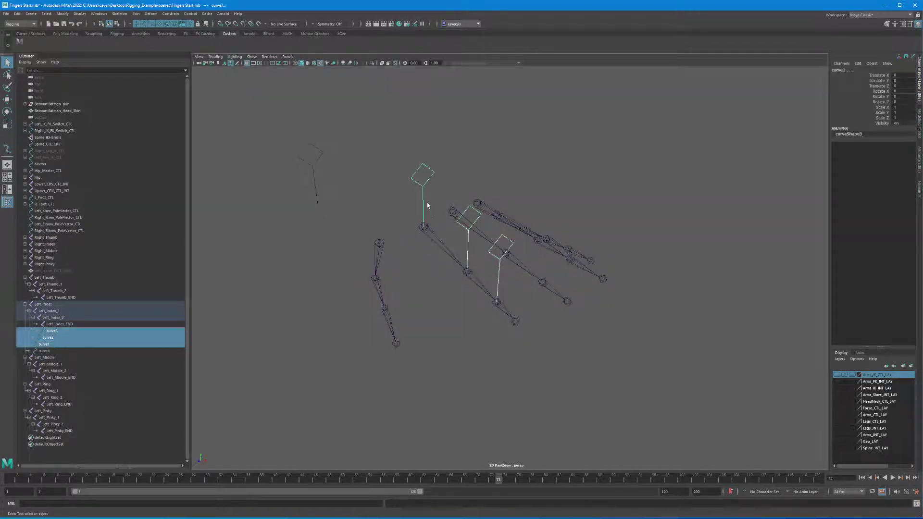
key("shift+p")
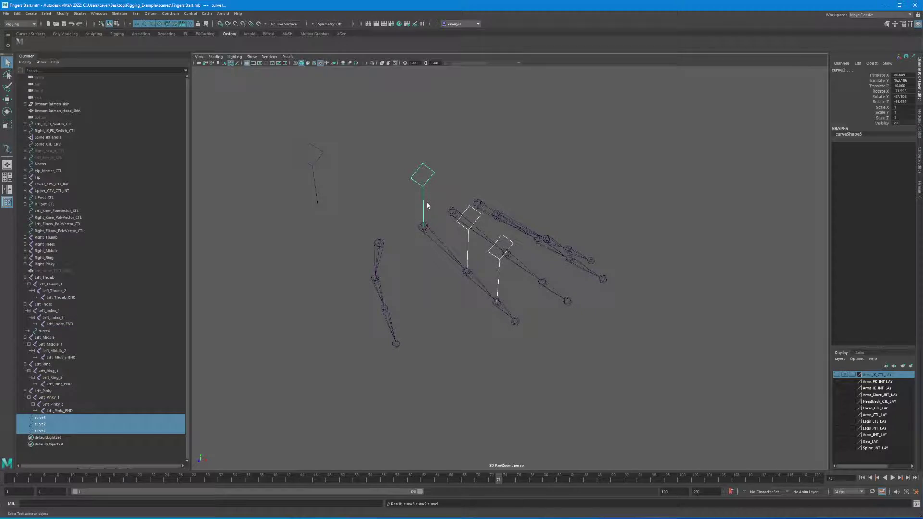
left_click_drag(429, 297, 426, 294, "alt")
left_click(427, 293)
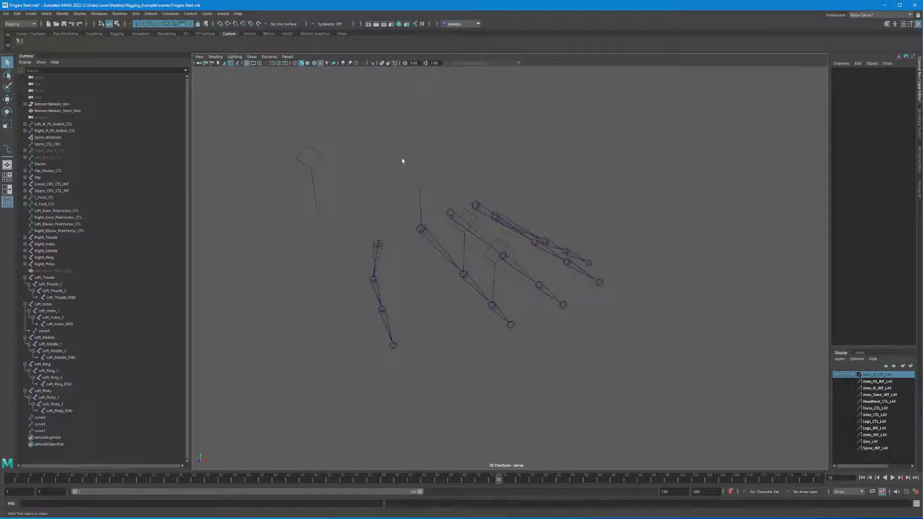
Parent the shape node of curve1 to the Left_Index joint with the saved shape-parenting script.
left_click_drag(387, 156, 428, 186)
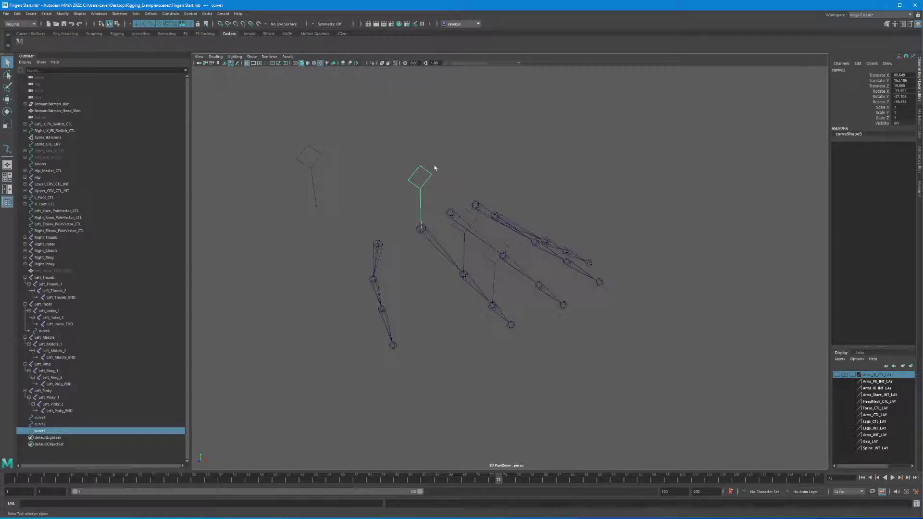
key("Down")
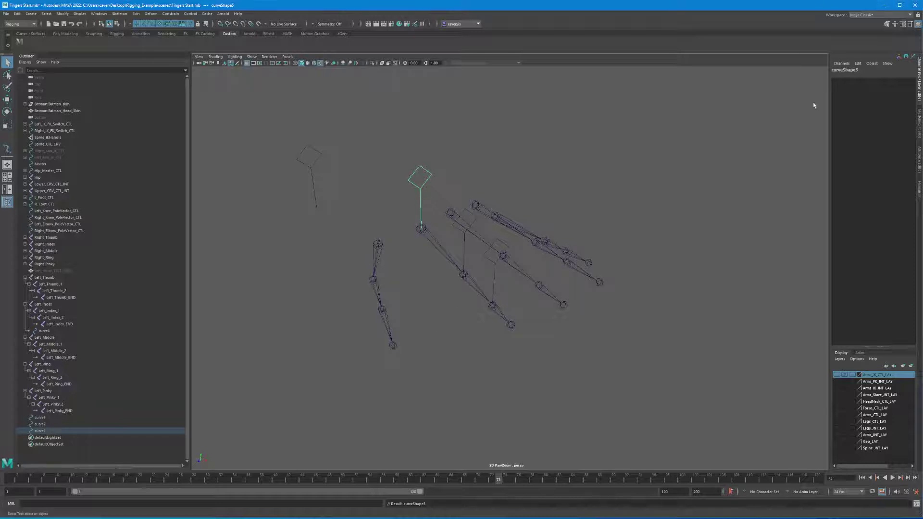
left_click(430, 244)
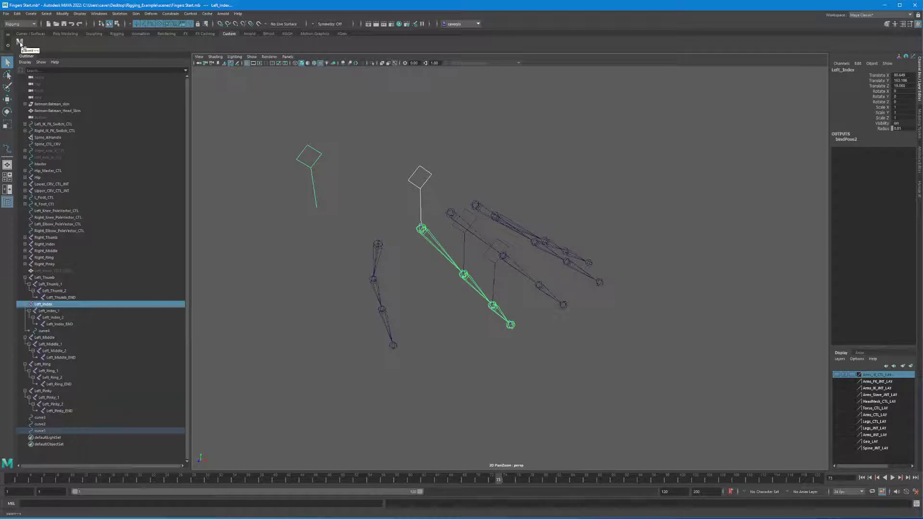
left_click(19, 42)
Select the spare diamond curve (curve4) beyond the thumb and unparent it from Left_Index to the world level.
left_click_drag(403, 161, 336, 207)
key("e")
left_click_drag(262, 128, 305, 160)
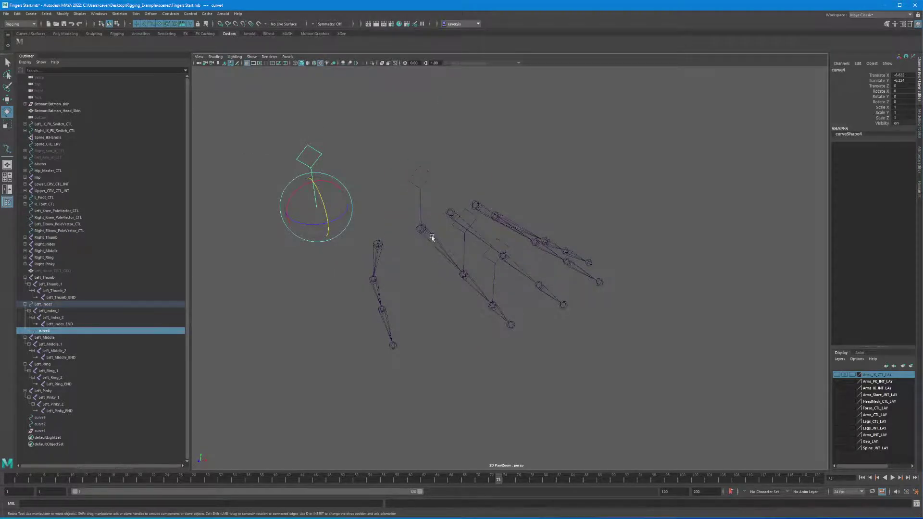
key("shift+p")
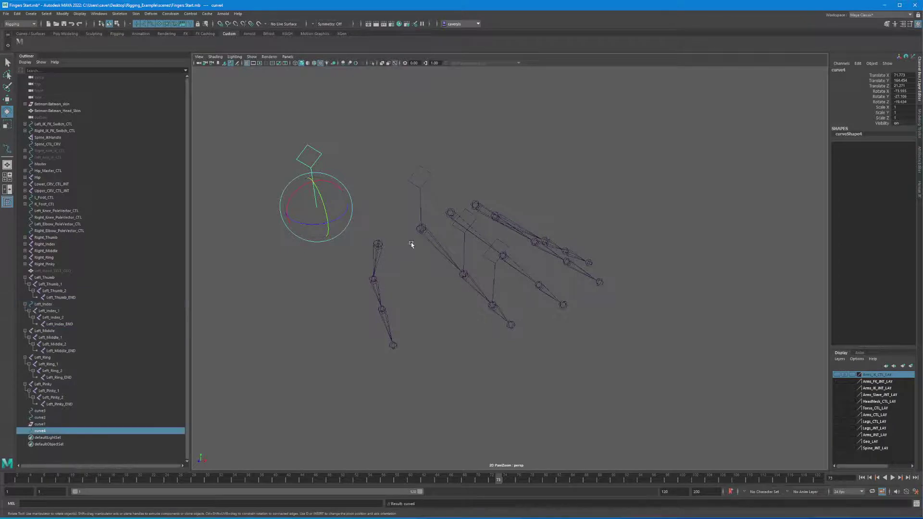
Select the Left_Index joint through its diamond control, test its rotation and undo the rotation.
left_click(350, 152)
left_click(314, 188)
left_click(380, 167)
left_click(414, 189)
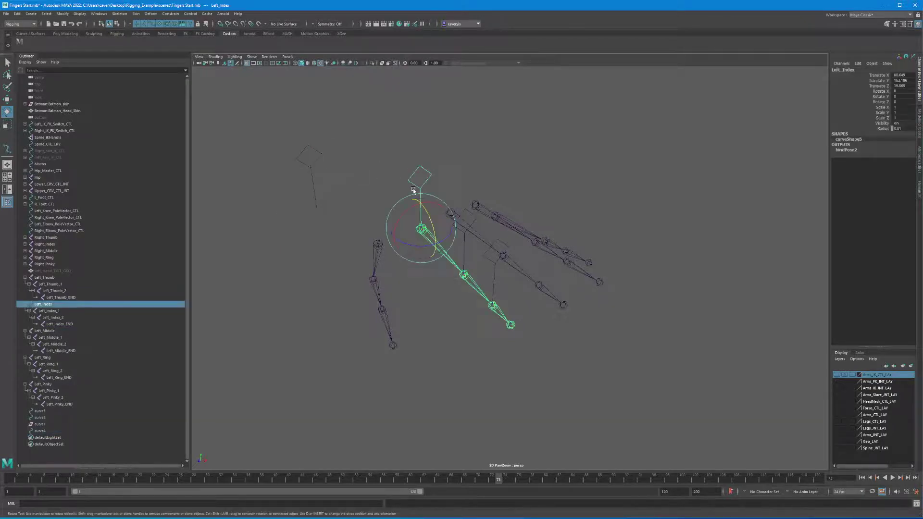
mouse_move(423, 207)
left_mouse_down()
mouse_move(429, 229)
mouse_move(423, 211)
left_mouse_up()
key("ctrl+z")
left_click(447, 174)
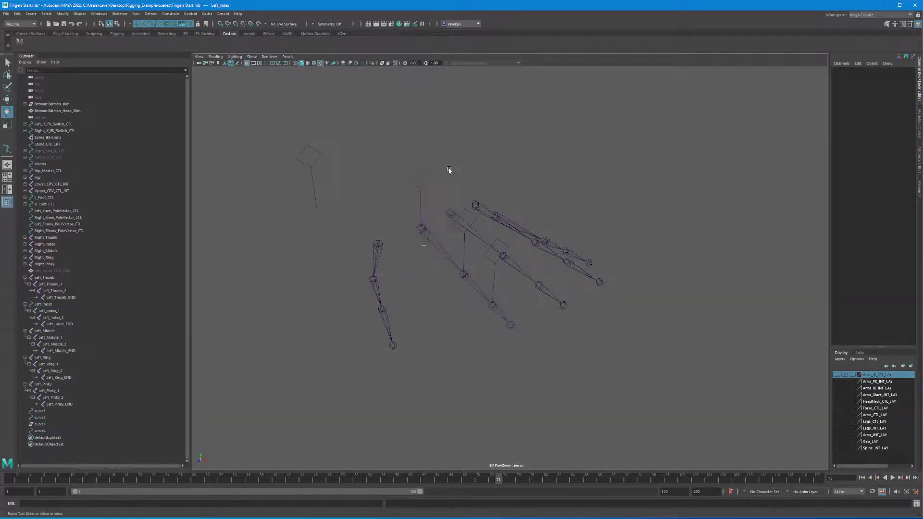
Parent the shape node of curve2 to the Left_Index_1 joint with the saved shape-parenting script.
left_click_drag(458, 245, 471, 254)
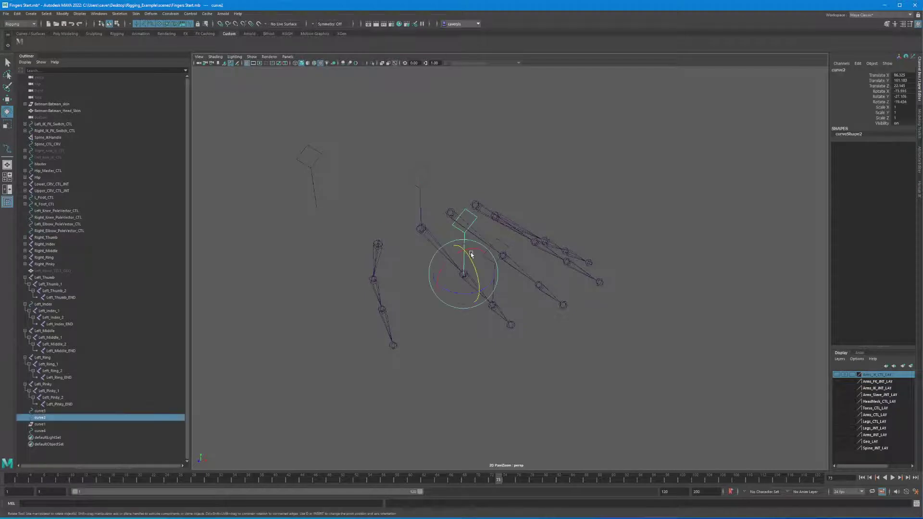
key("Down")
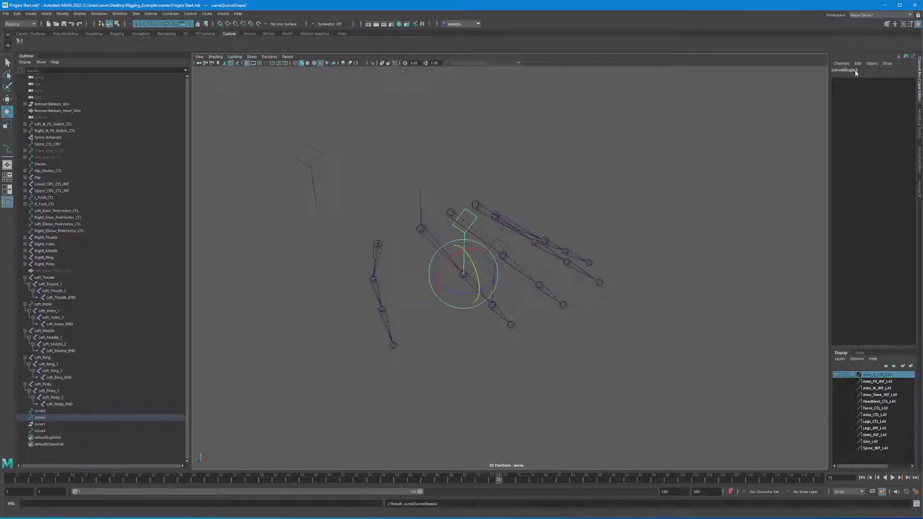
key("q")
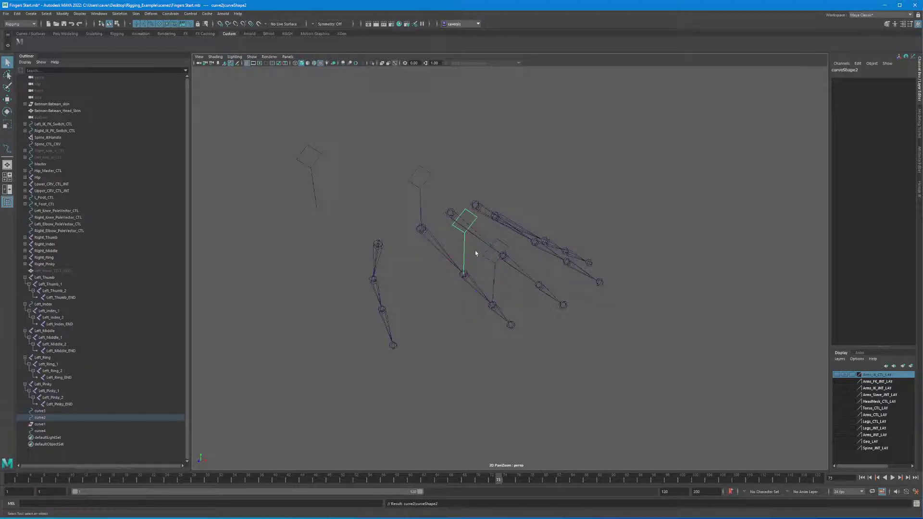
left_click(472, 289)
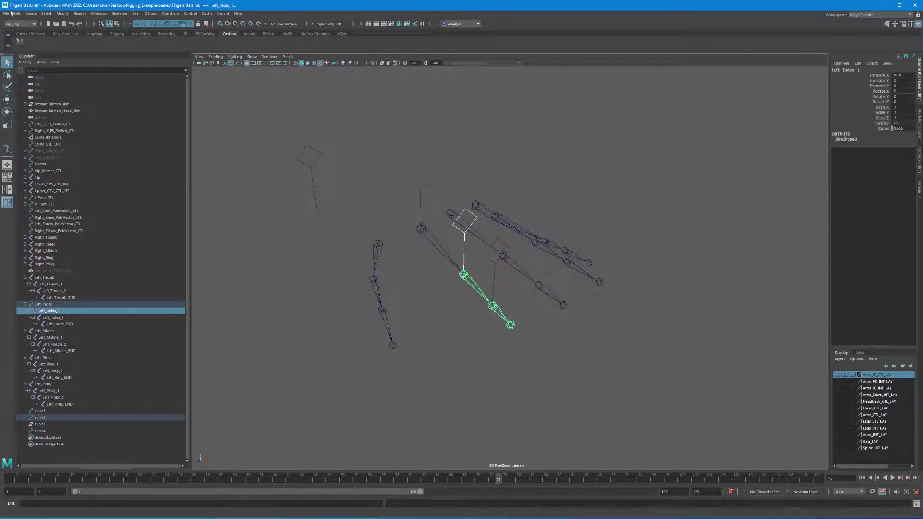
left_click(19, 43)
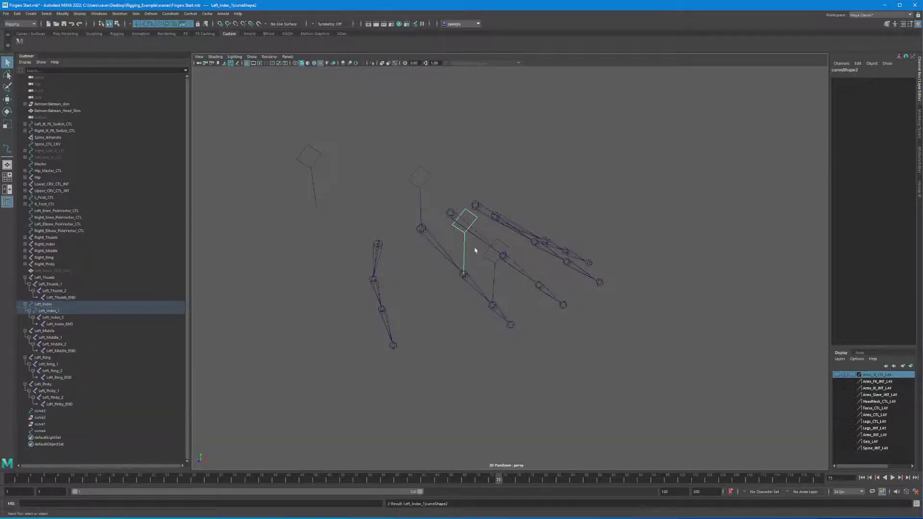
Test-rotate the Left_Index_1 joint with its diamond control, undo the rotation and clear the selection.
key("Up")
key("e")
left_click_drag(471, 262, 477, 280)
key("ctrl+z")
left_click(490, 288)
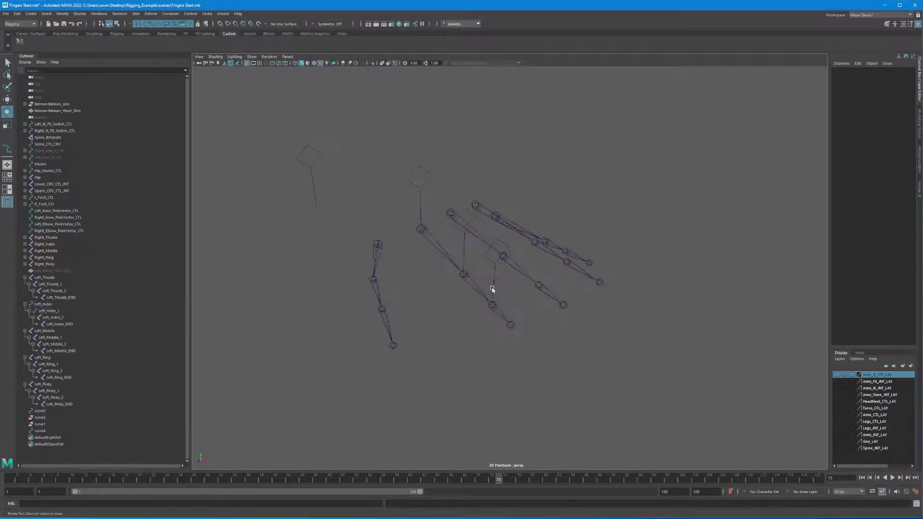
Parent the shape node of curve3 to the Left_Index_2 joint with the saved shape-parenting script.
left_click(495, 288)
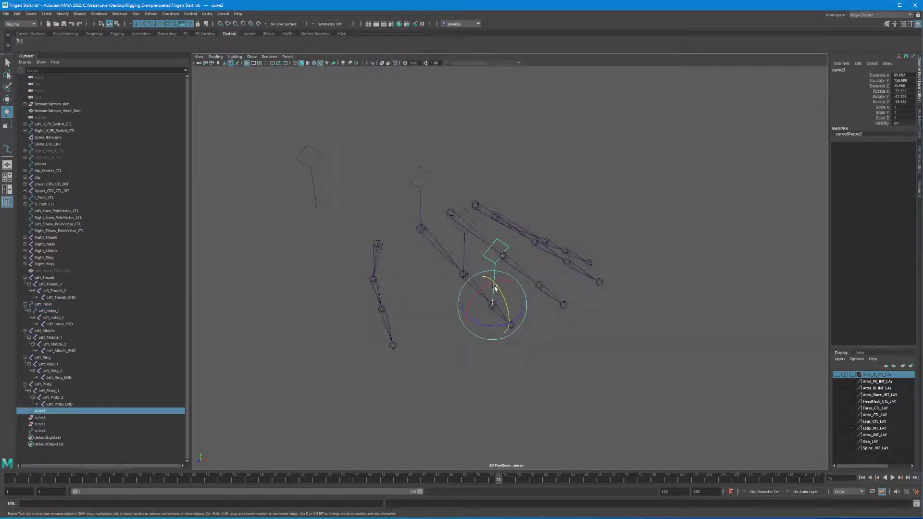
key("Down")
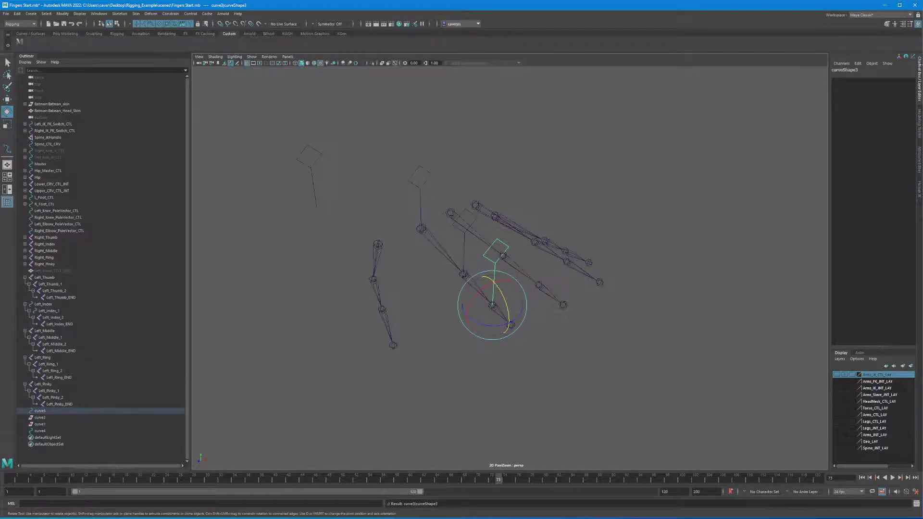
key("q")
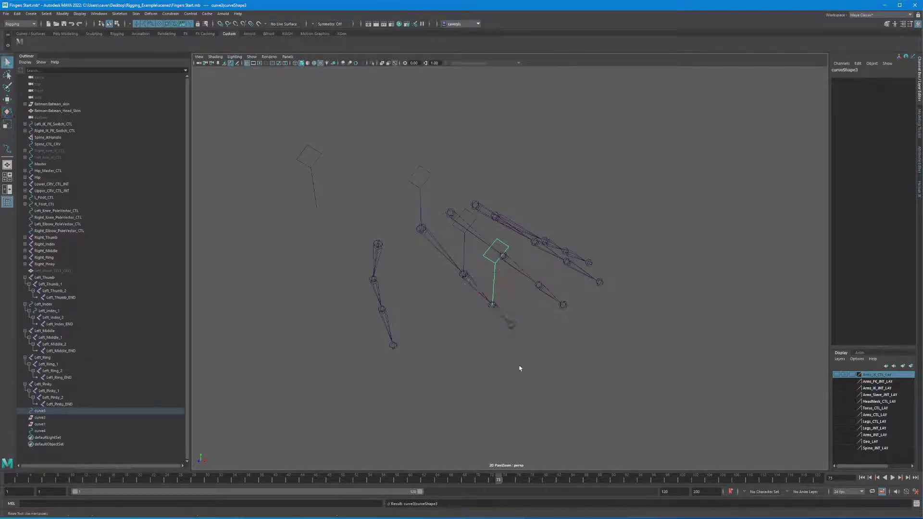
left_click(498, 315)
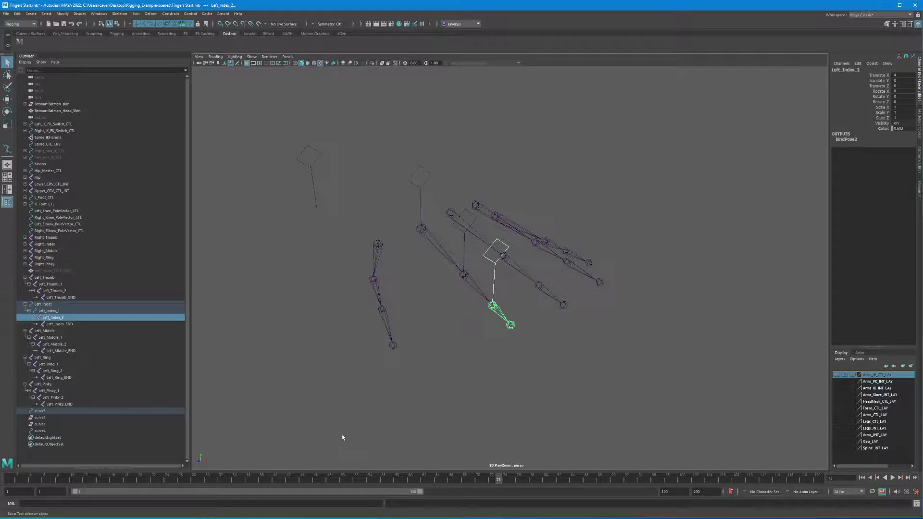
left_click(19, 42)
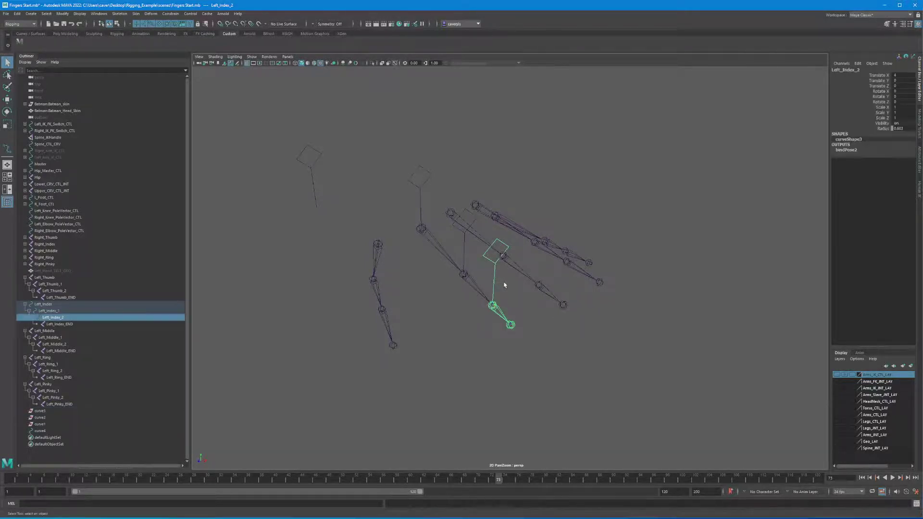
Test-rotate the Left_Index_2 joint with its diamond control and clear the selection.
key("e")
left_click_drag(504, 306, 491, 333)
left_click(455, 350)
left_click_drag(445, 358, 406, 313, "alt")
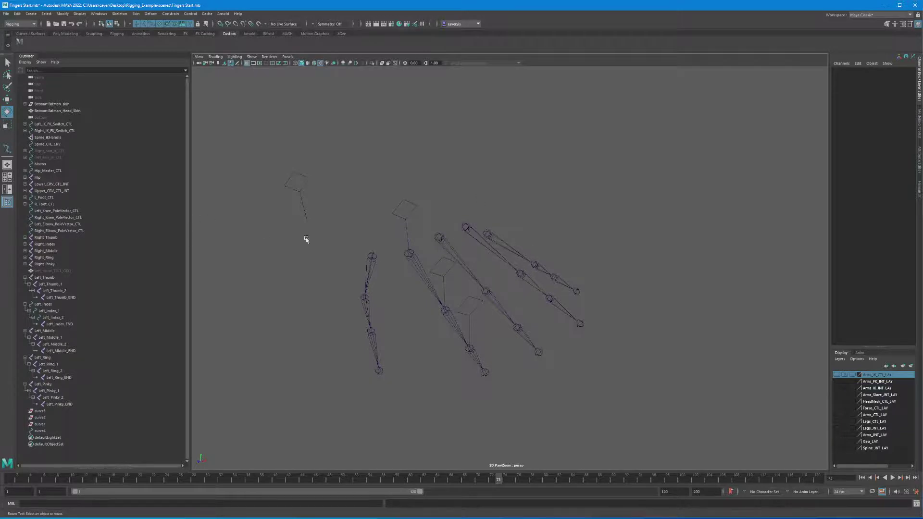
Duplicate the spare diamond curve beyond the thumb (curve4) three times in place and clear the selection.
left_click_drag(249, 203, 298, 182)
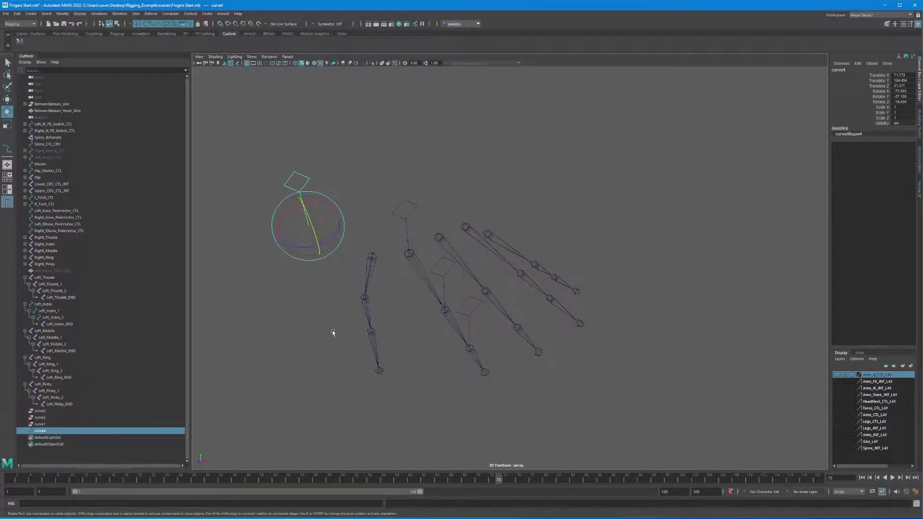
key("ctrl+d")
key("ctrl+d")
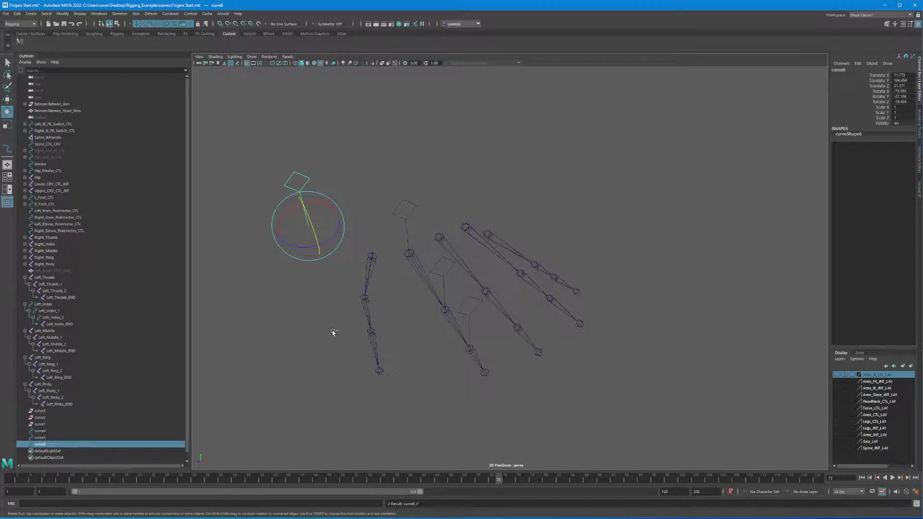
key("ctrl+d")
left_click(341, 137)
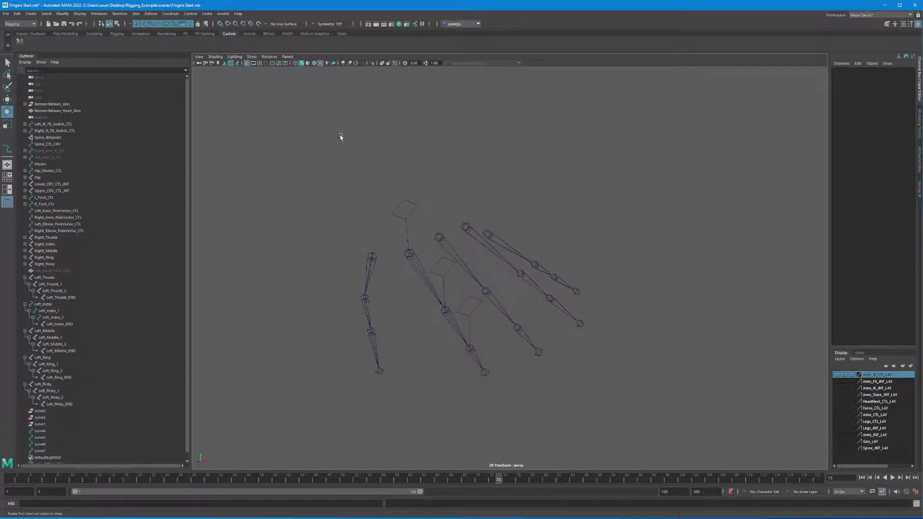
Snap curve4 to the Left_Thumb joint and curve7 to the Left_Thumb_1 joint.
left_click(297, 198)
key("w")
key("v")
middle_click(378, 260)
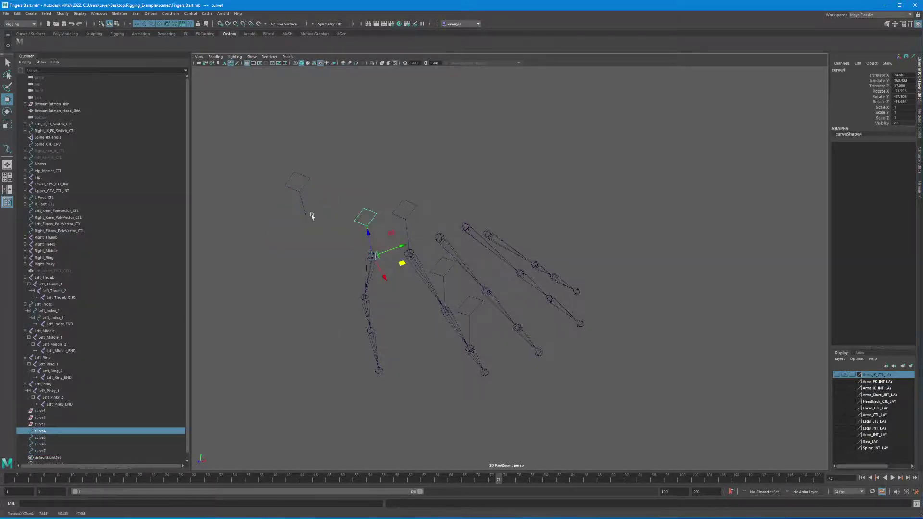
left_click(306, 207)
left_click(303, 202)
middle_click(364, 297)
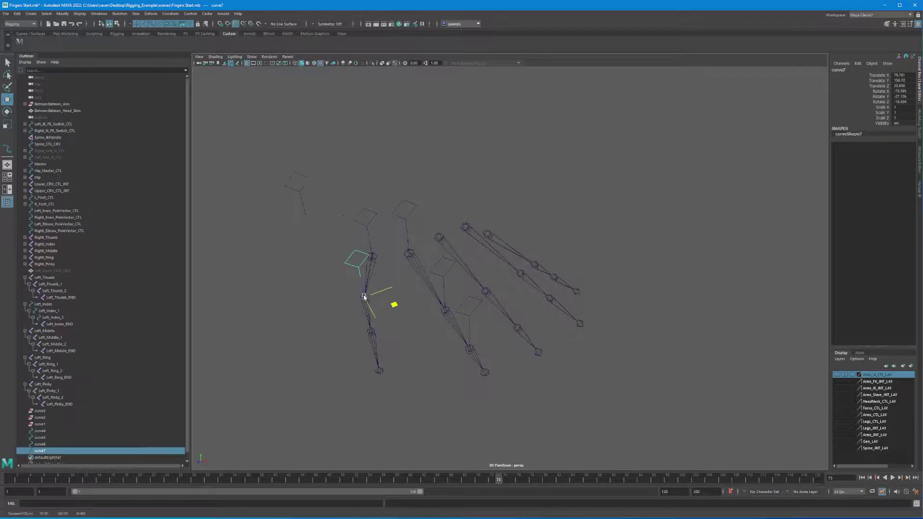
Snap curve5 to the Left_Thumb_2 joint and clear the selection.
left_click(305, 208)
left_click(303, 204)
key("v")
middle_click(370, 331)
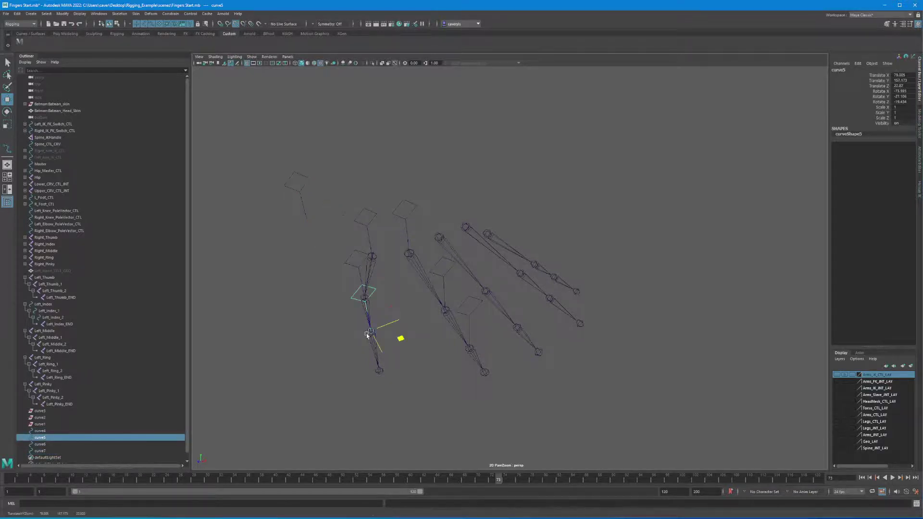
left_click_drag(352, 334, 408, 274, "alt")
left_click(416, 249)
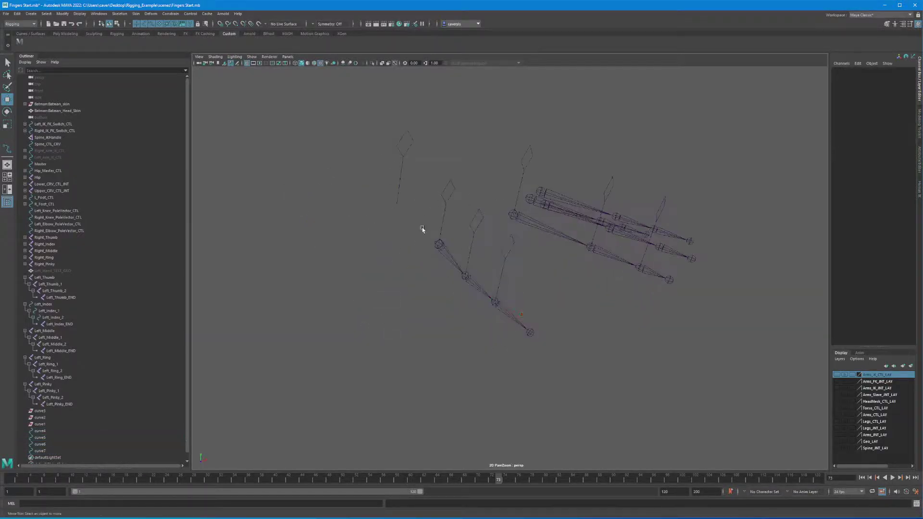
Parent the diamond curve4 at the base of the thumb under the Left_Thumb joint.
left_click(442, 222)
left_click(426, 218)
left_click(447, 221)
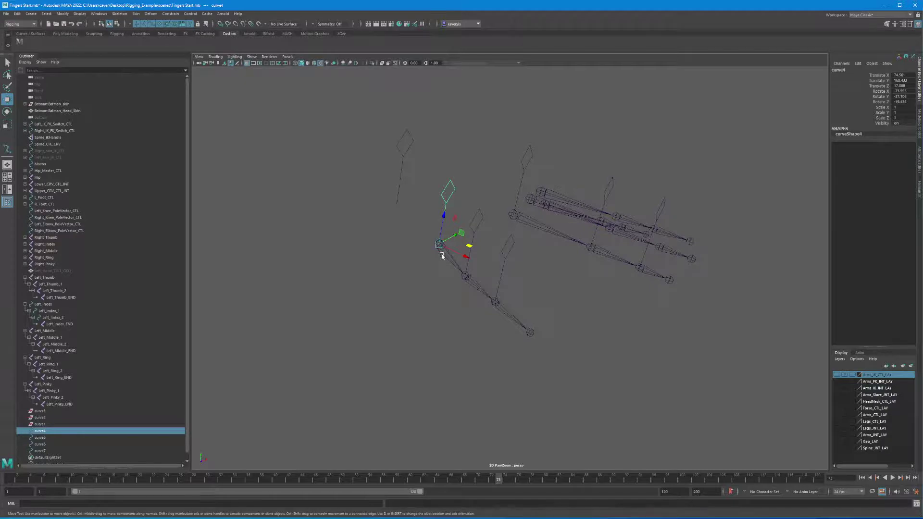
left_click(441, 256, "shift")
key("p")
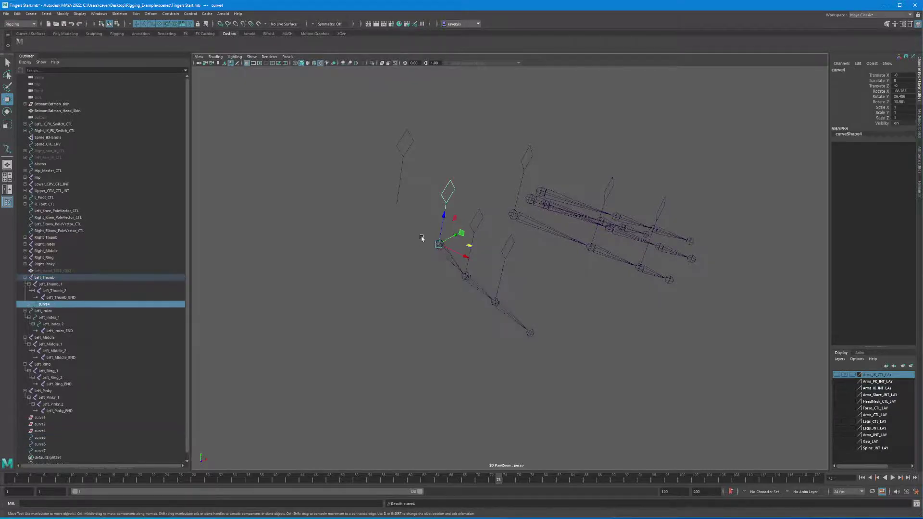
Set curve4's translate and rotate values to 0 on all axes and freeze its transformations.
left_click(422, 237)
left_click_drag(431, 192, 456, 209)
left_click_drag(900, 75, 900, 101)
type("0")
key("Return")
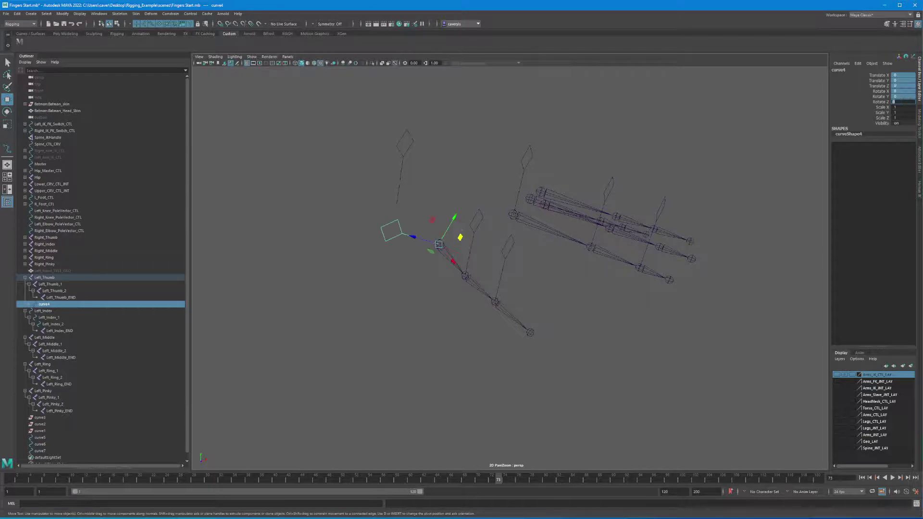
left_click(62, 14)
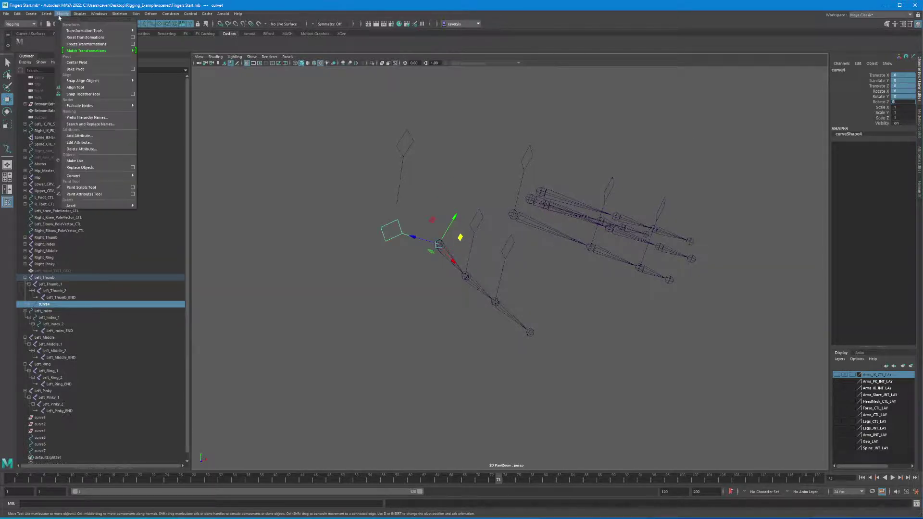
left_click(70, 45)
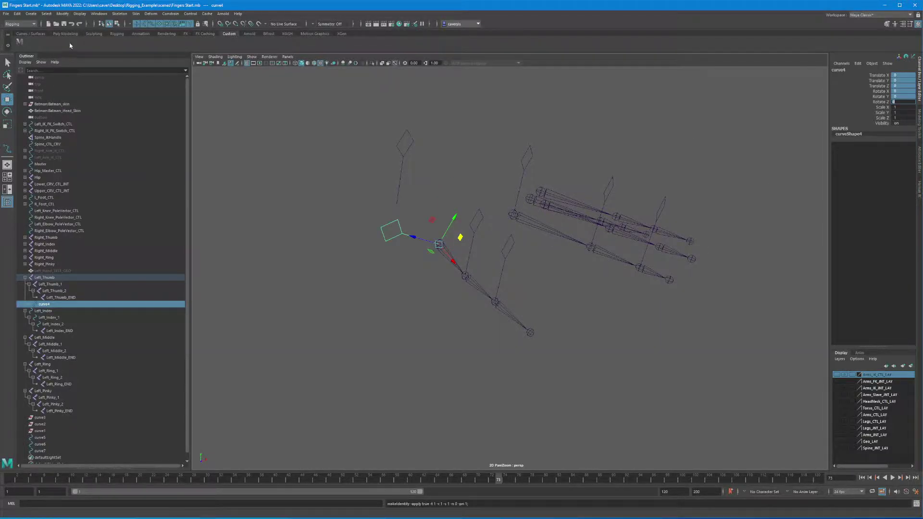
Unparent curve4 from the Left_Thumb joint and clear the selection.
left_click(375, 222)
left_click_drag(373, 222, 390, 249)
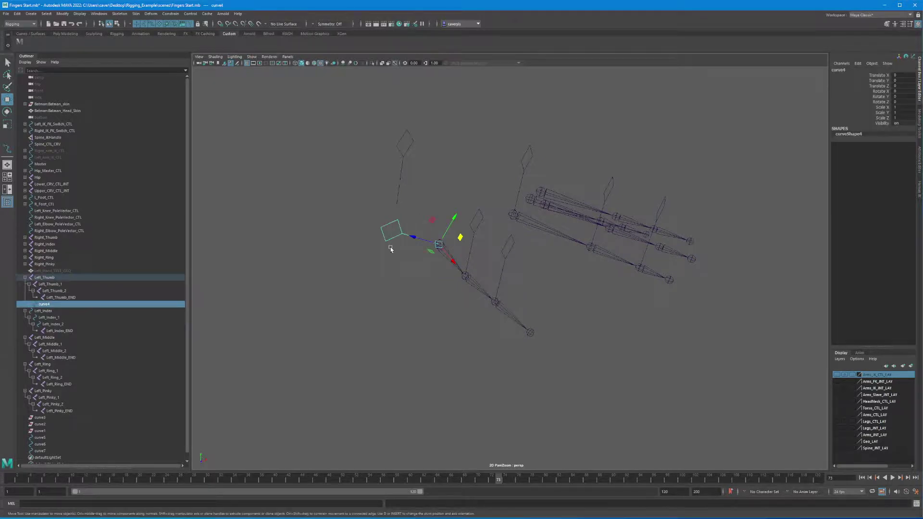
key("shift+p")
left_click(443, 292)
left_click_drag(404, 250, 373, 231, "alt")
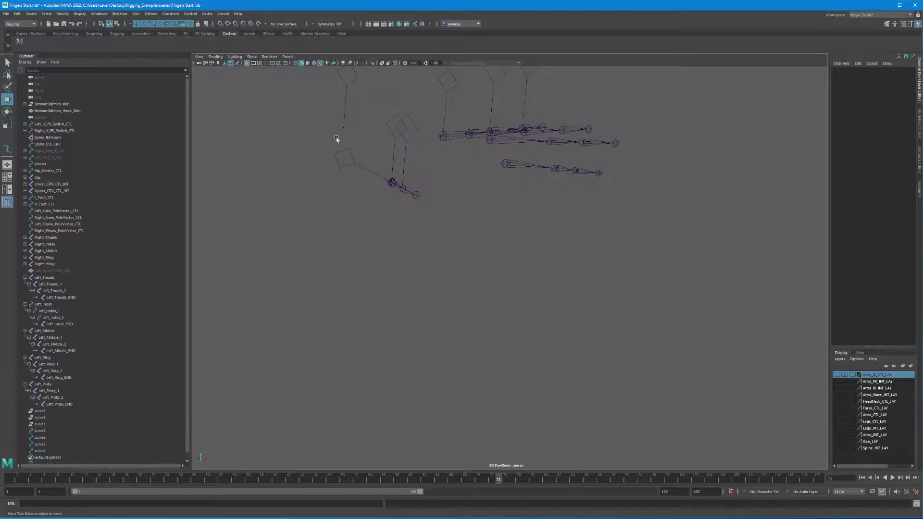
left_click_drag(411, 197, 403, 234, "alt")
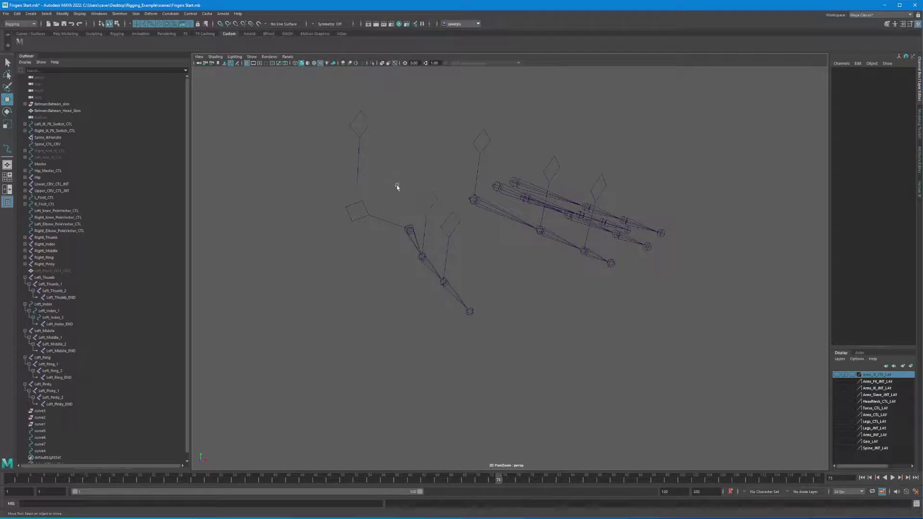
Parent curve7 under the Left_Thumb_1 joint and set its translate and rotate values to 0.
left_click_drag(396, 187, 404, 212)
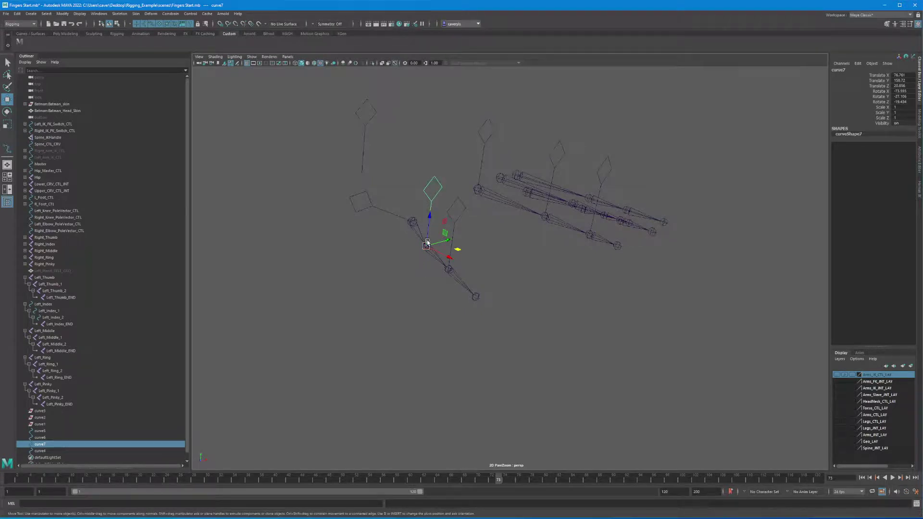
left_click(434, 260, "shift")
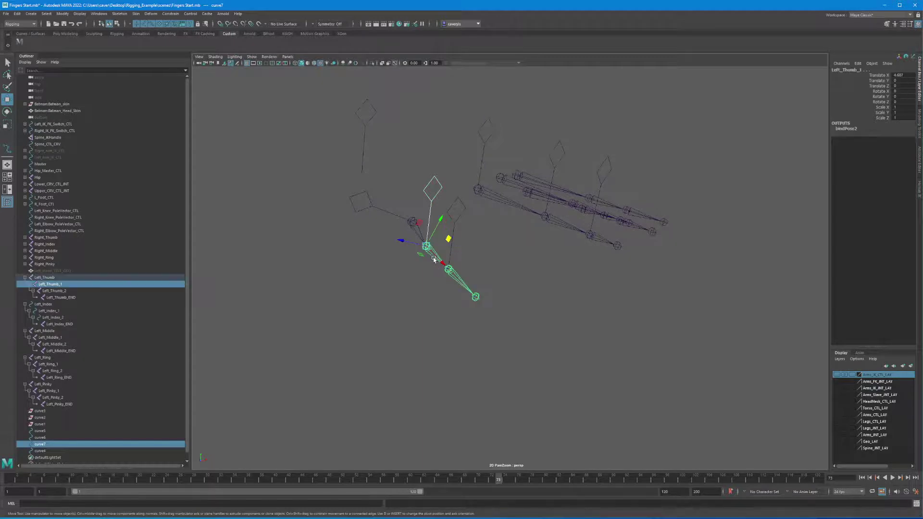
key("p")
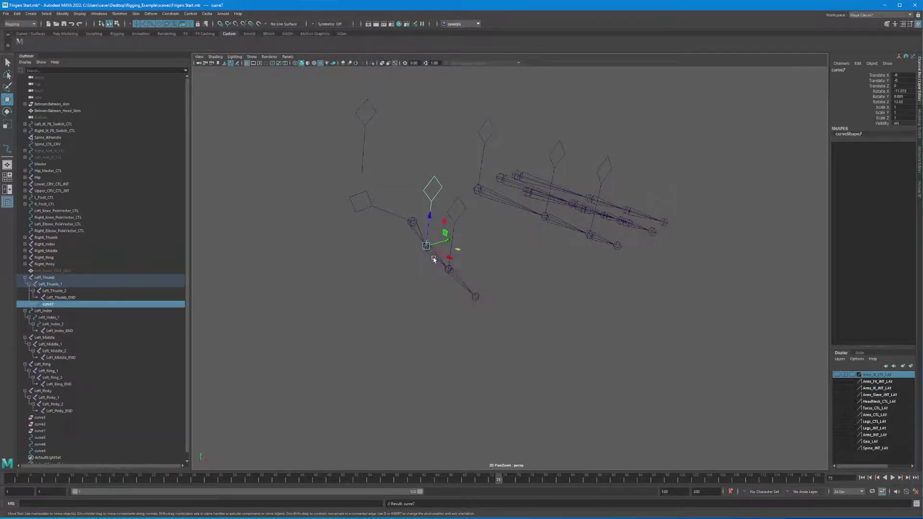
left_click_drag(887, 76, 888, 104)
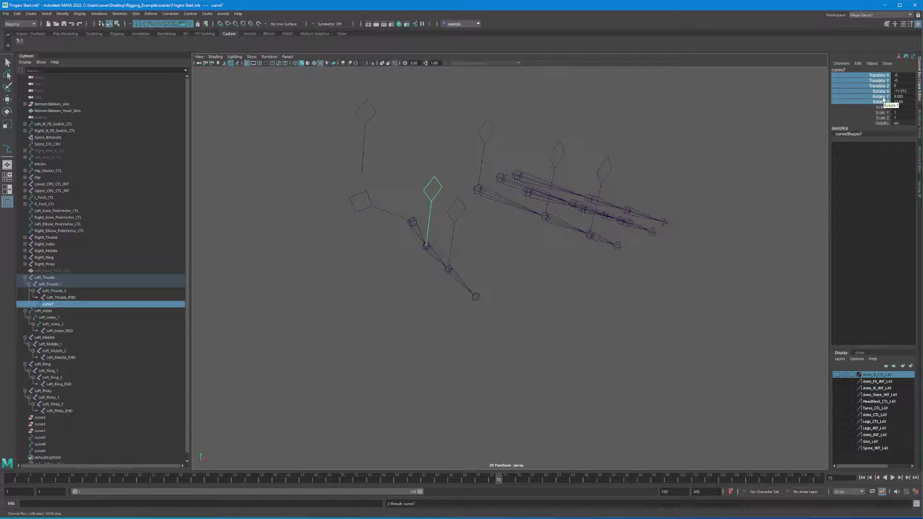
key("0")
left_click_drag(897, 75, 898, 102)
type("0")
key("Return")
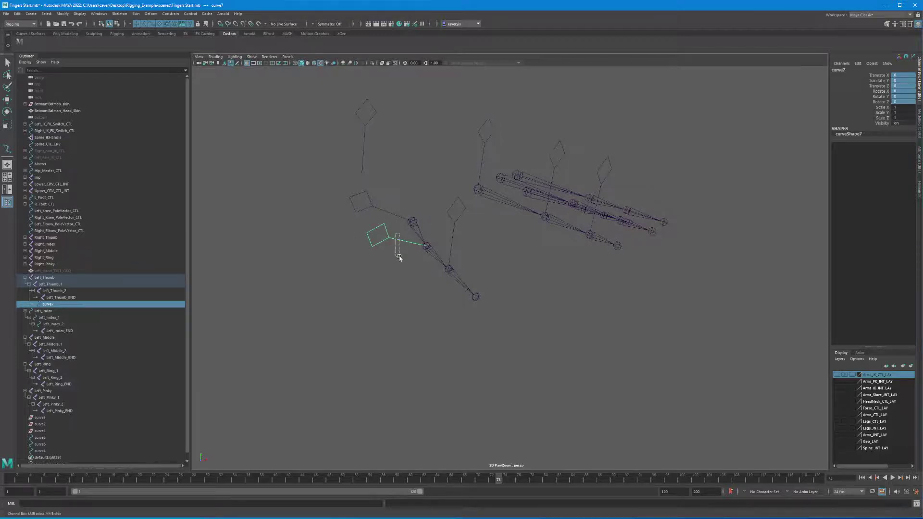
Unparent curve7 from the Left_Thumb_1 joint and clear the selection.
key("w")
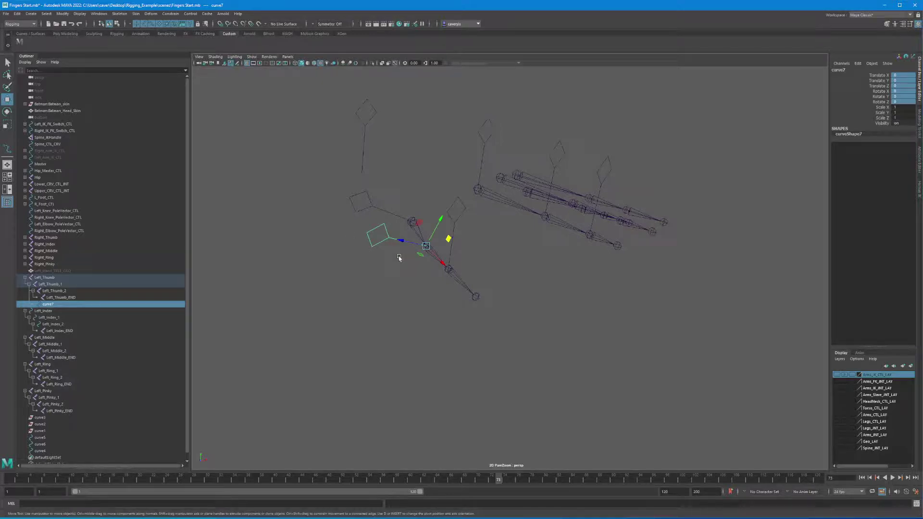
key("shift+p")
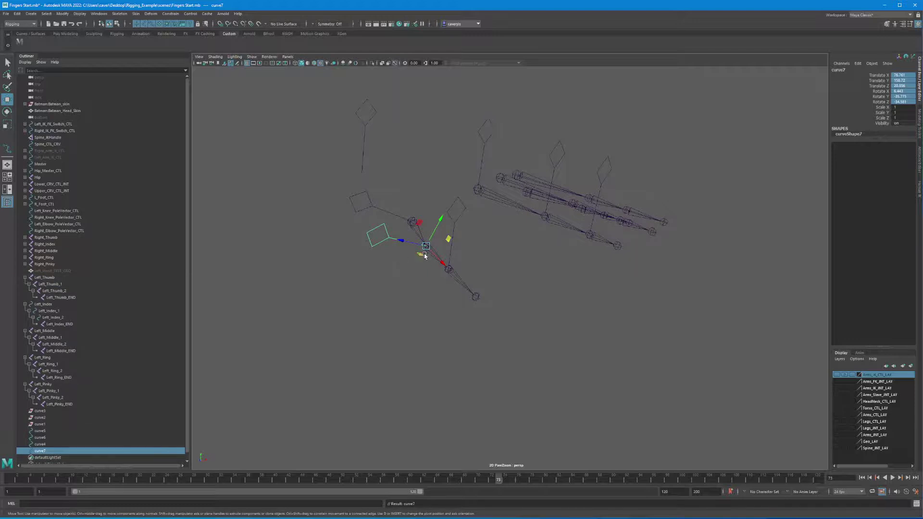
left_click(418, 260)
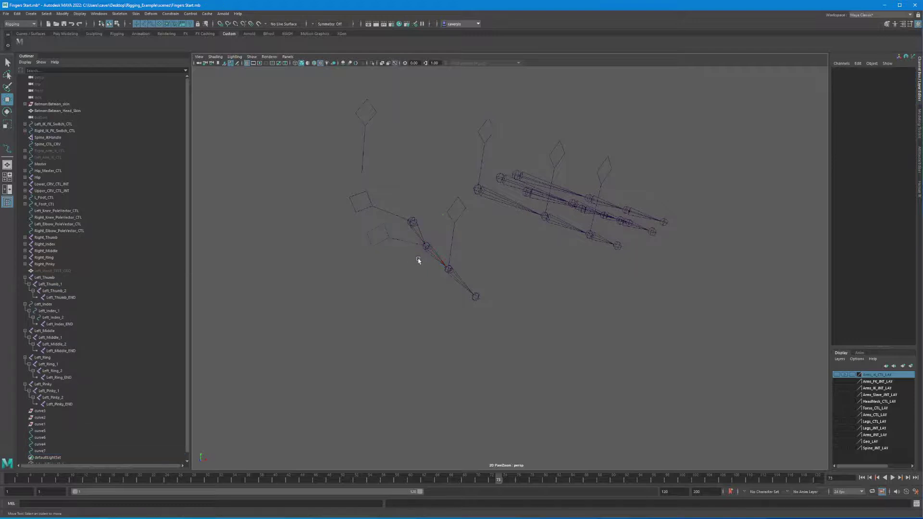
Parent curve5 under the Left_Thumb_2 joint and set its translate and rotate values to 0.
left_click(451, 233)
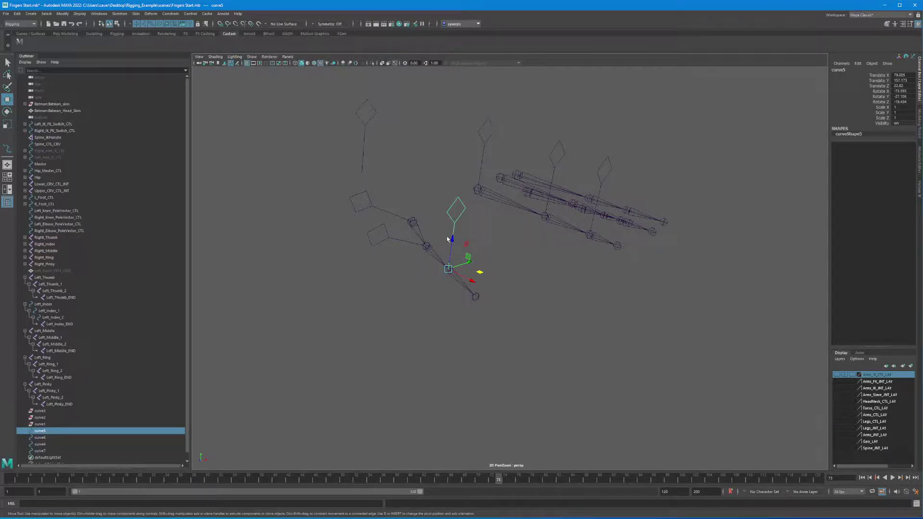
left_click(457, 283)
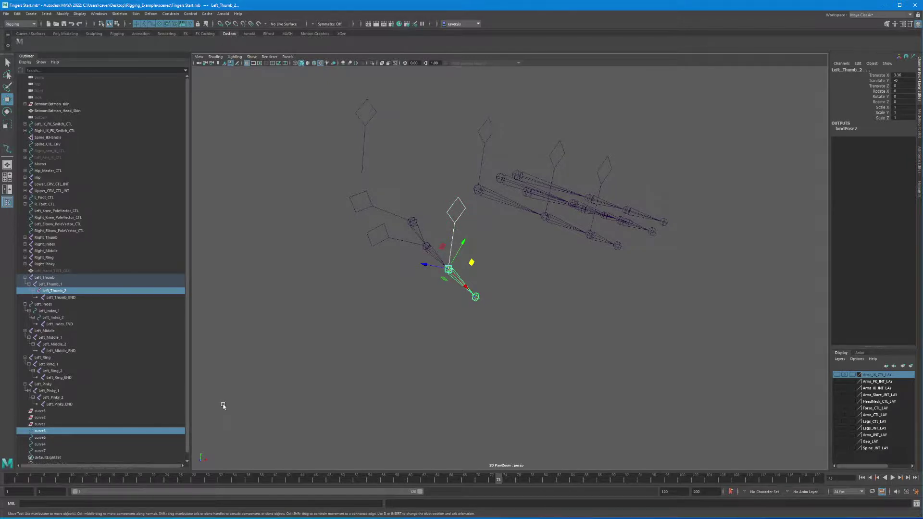
key("p")
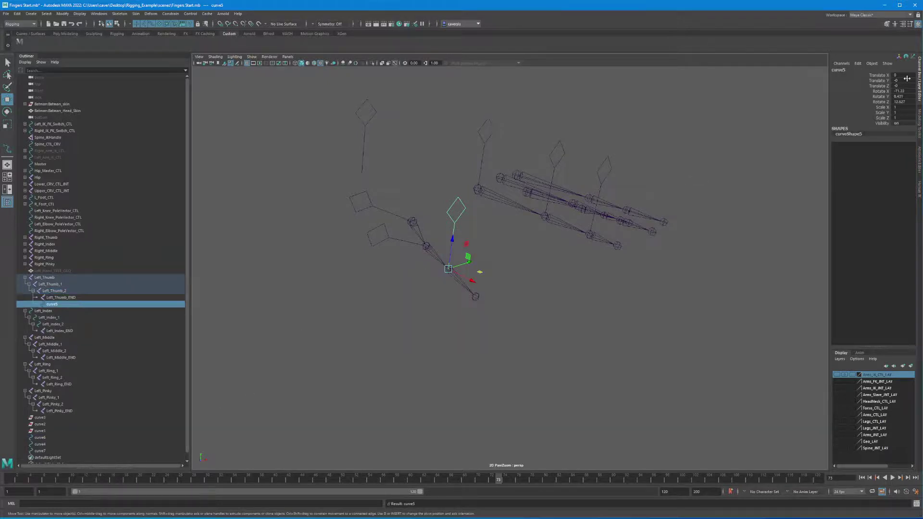
left_click_drag(907, 76, 912, 116)
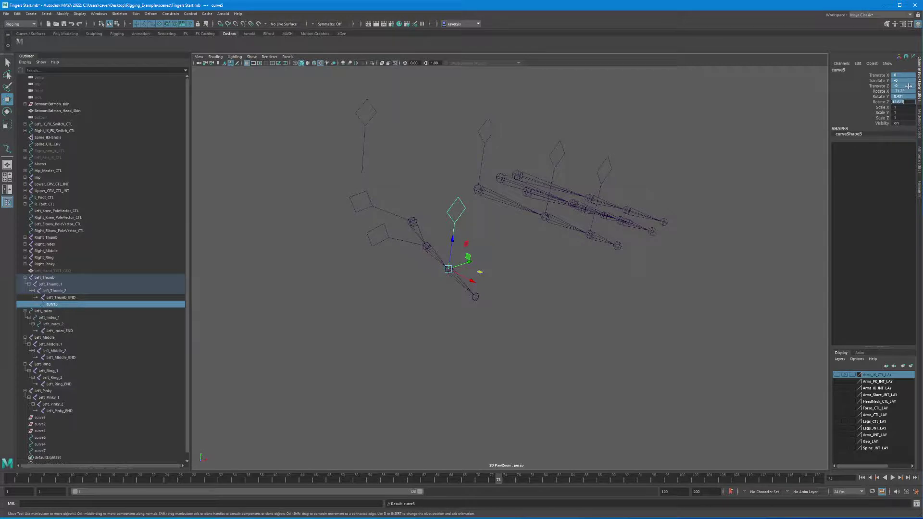
key("Return")
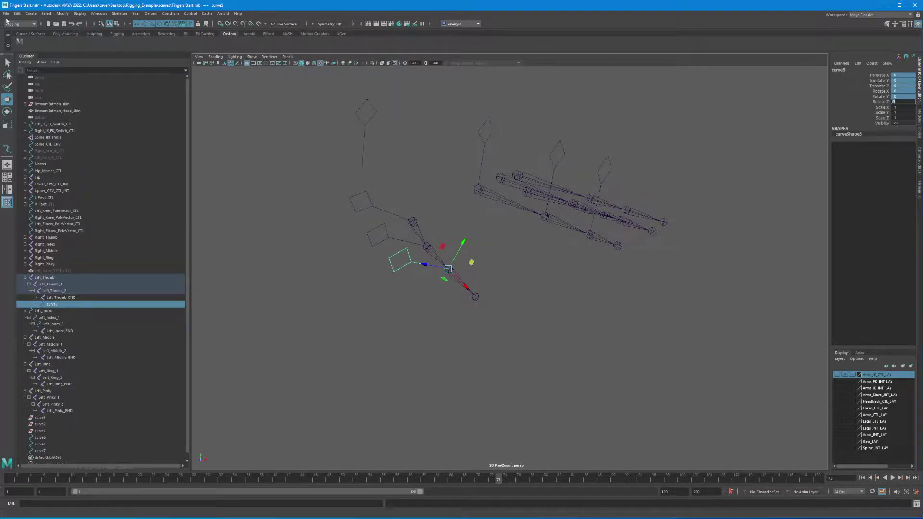
Freeze curve5's transformations, unparent it from the Left_Thumb_2 joint and clear the selection.
left_click(59, 15)
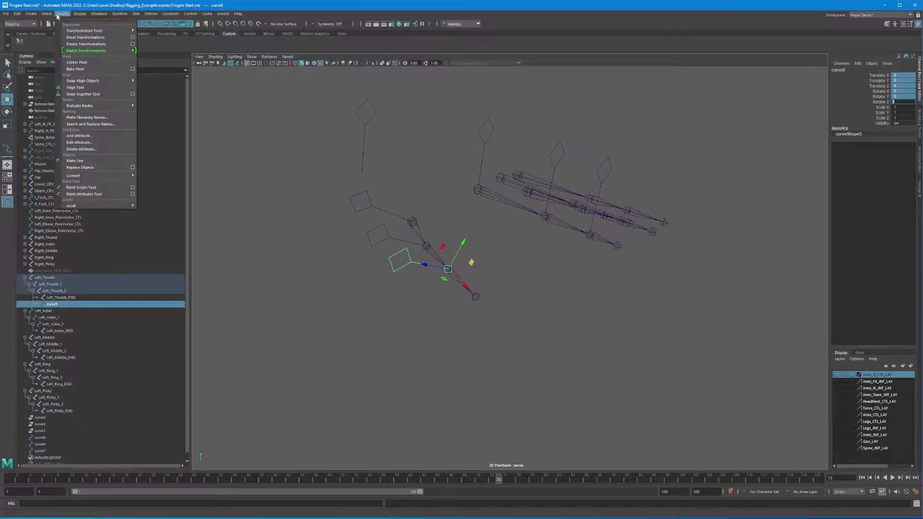
left_click(66, 43)
left_click(361, 268)
left_click(406, 265)
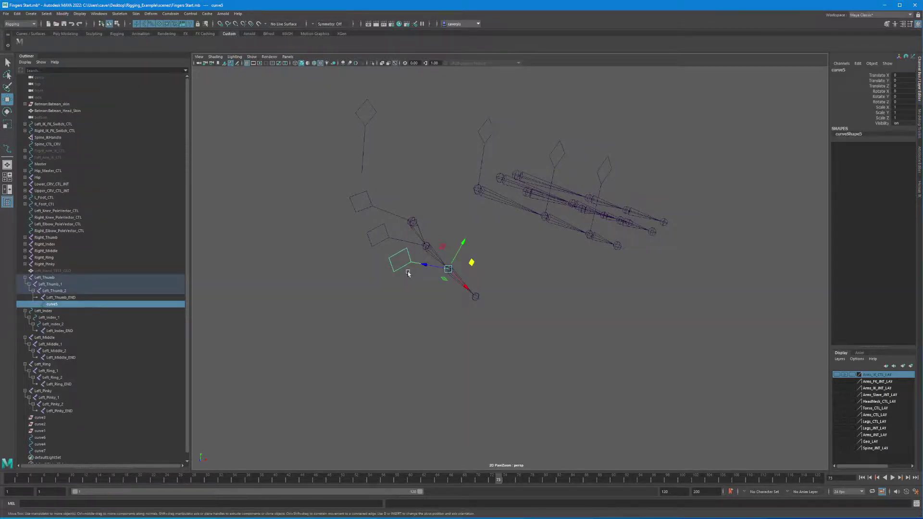
key("shift+p")
left_click(435, 323)
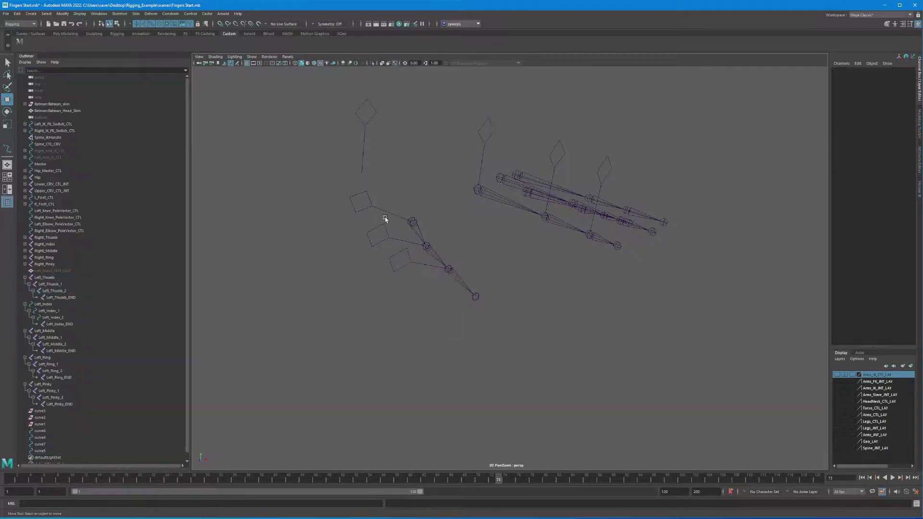
left_click_drag(379, 213, 397, 271)
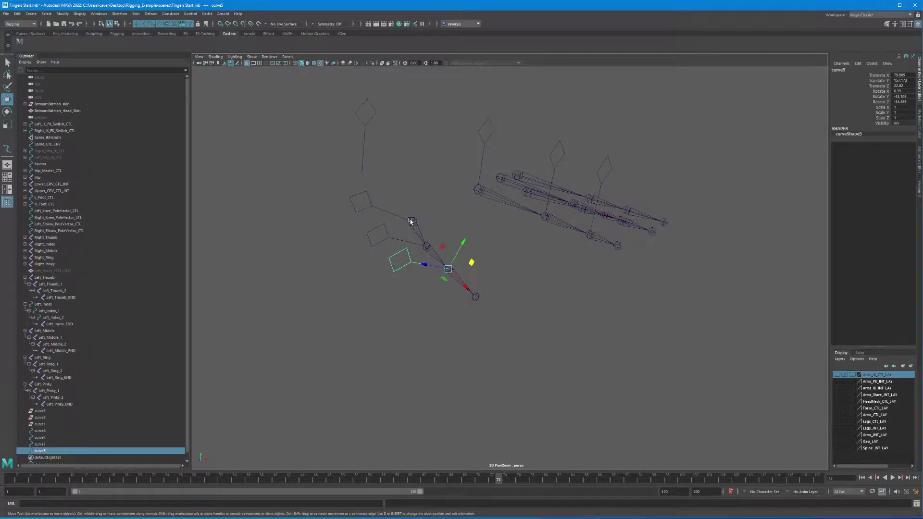
left_click(422, 309)
mouse_move(423, 309)
left_mouse_down("alt")
mouse_move(400, 314)
mouse_move(397, 330)
mouse_move(423, 310)
left_mouse_up("alt")
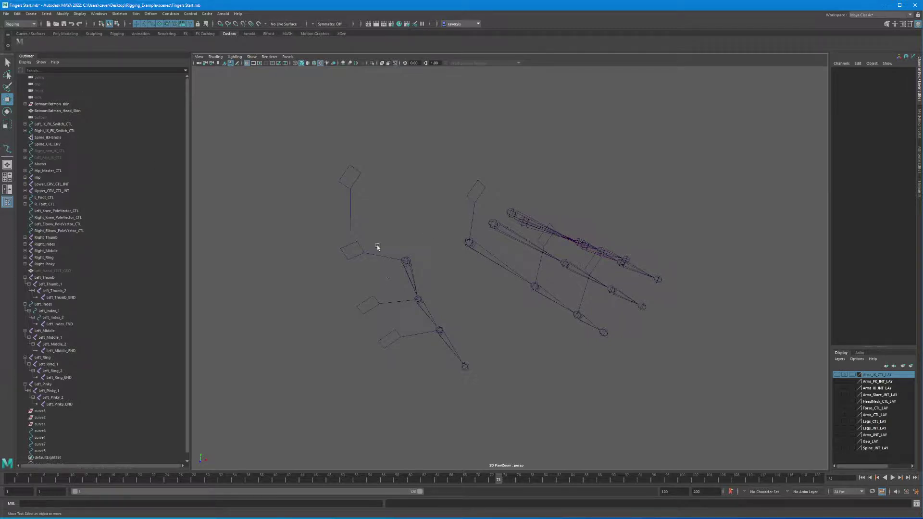
Parent the shape node of curve4 to the Left_Thumb joint with the saved shape-parenting script.
left_click(360, 264)
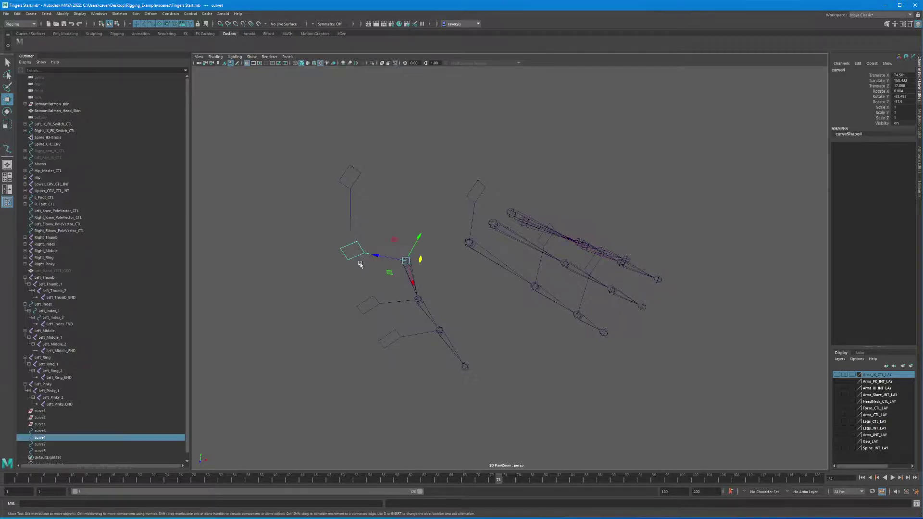
left_click(848, 134)
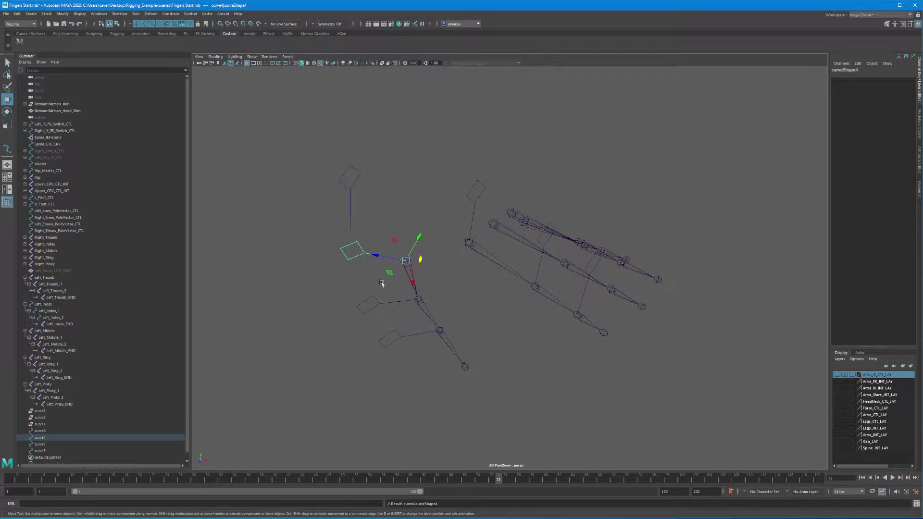
key("q")
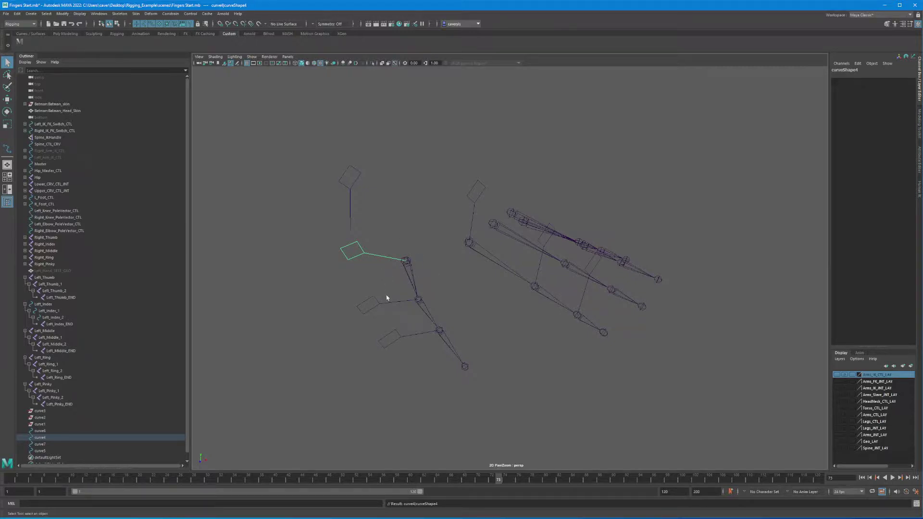
left_click(408, 278)
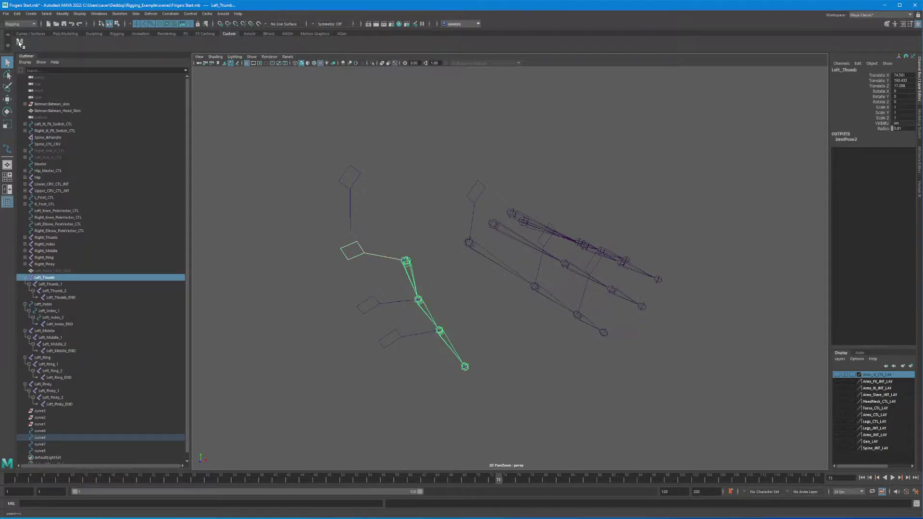
Test the Left_Thumb joint's control by rotating the joint.
left_click(402, 260)
key("Up")
key("e")
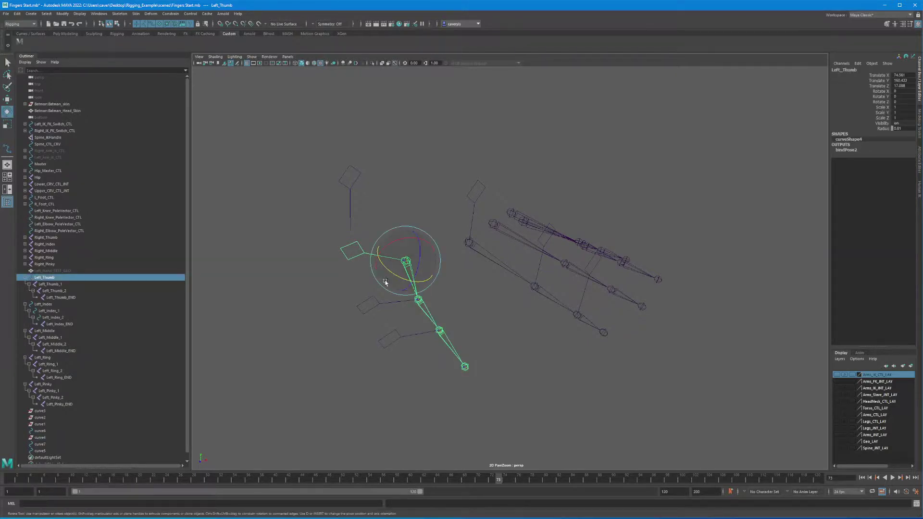
left_click_drag(394, 276, 379, 293)
Parent the shape node of curve7 to the Left_Thumb_1 joint with the saved shape-parenting script.
left_click(367, 304)
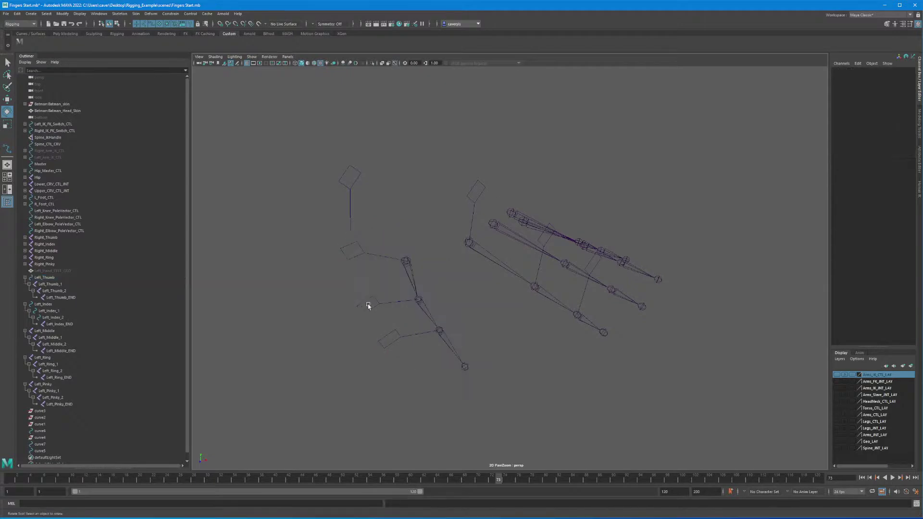
left_click(373, 313)
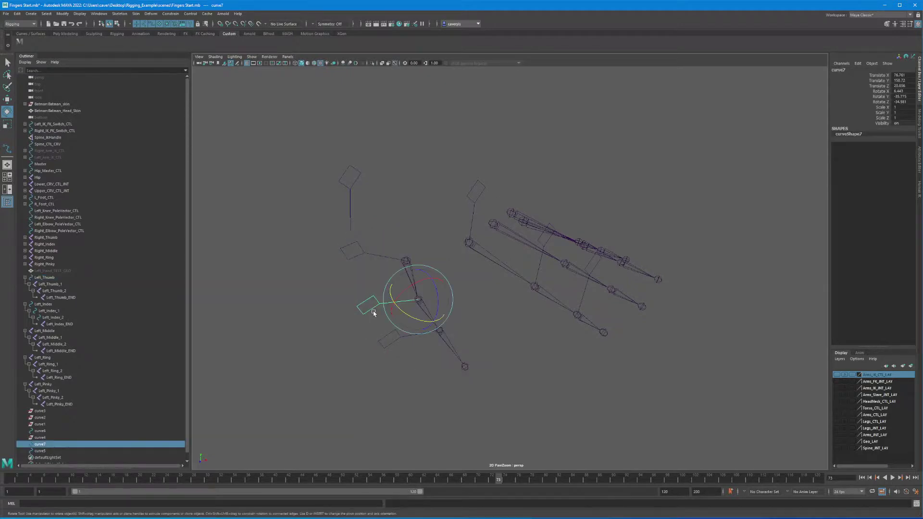
key("Down")
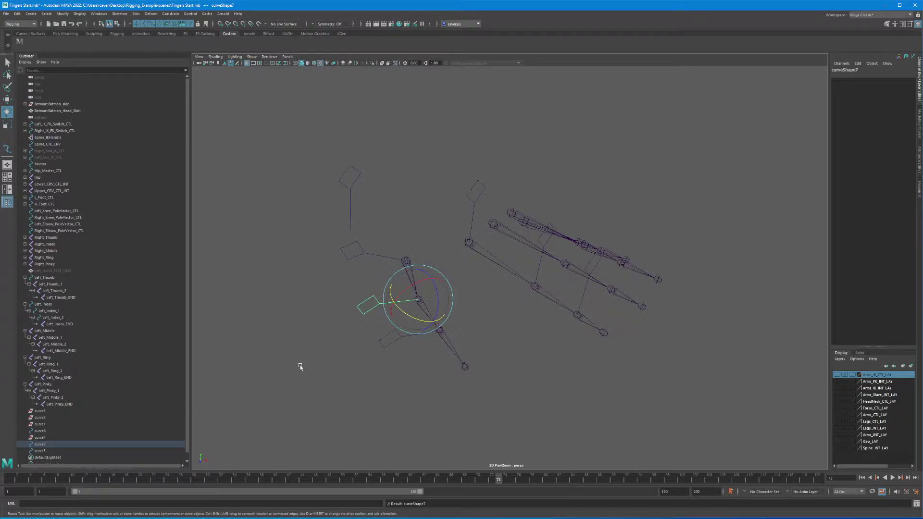
key("q")
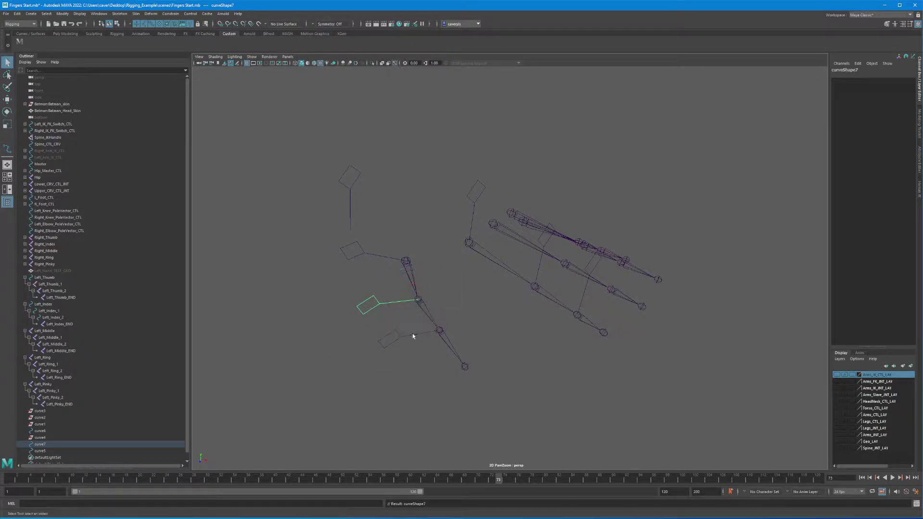
left_click(423, 311)
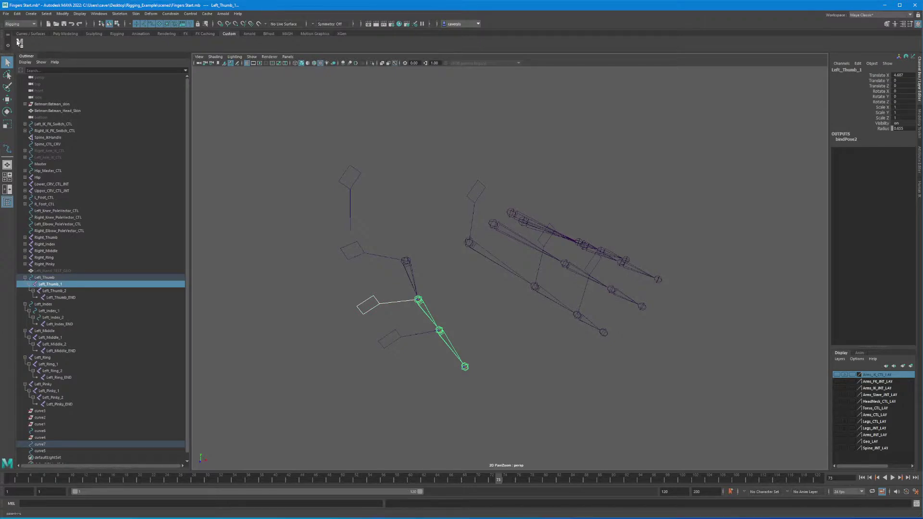
left_click(18, 42)
Parent the shape node of curve5 to the Left_Thumb_2 joint with the saved shape-parenting script.
left_click_drag(379, 320, 398, 348)
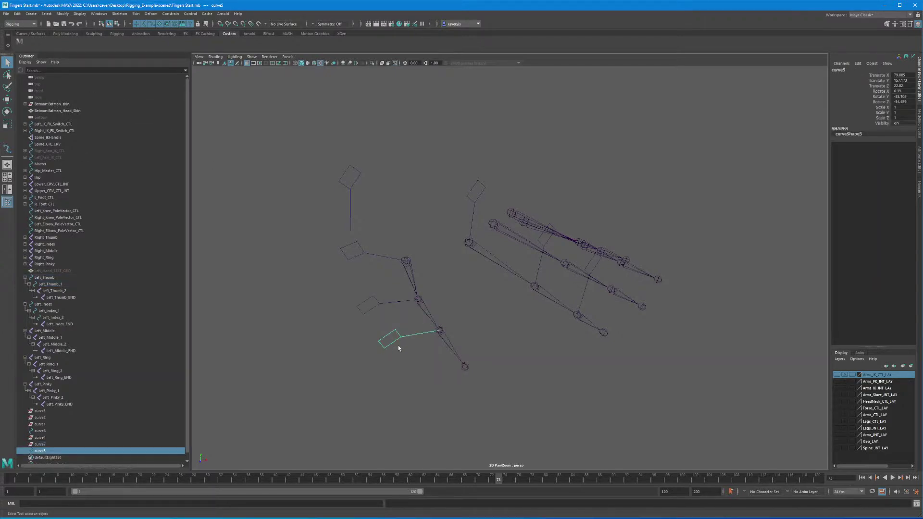
key("Down")
left_click(445, 344)
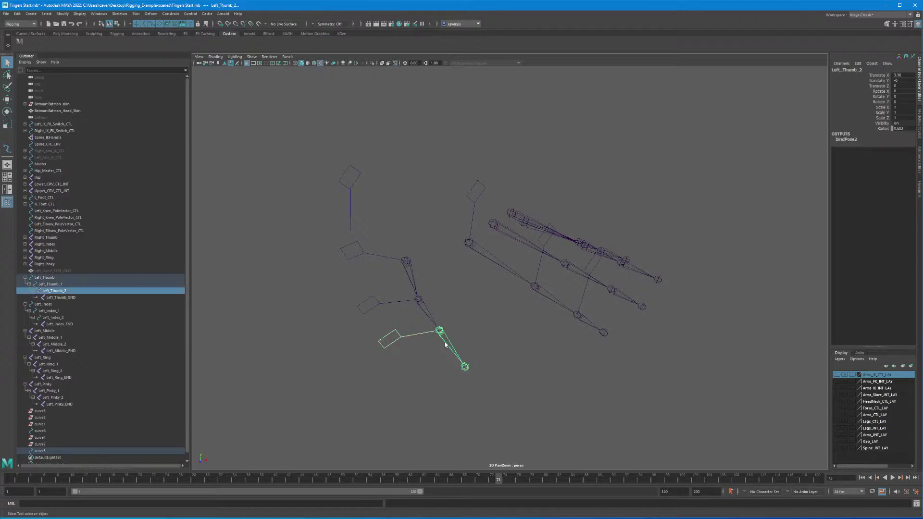
key("Up")
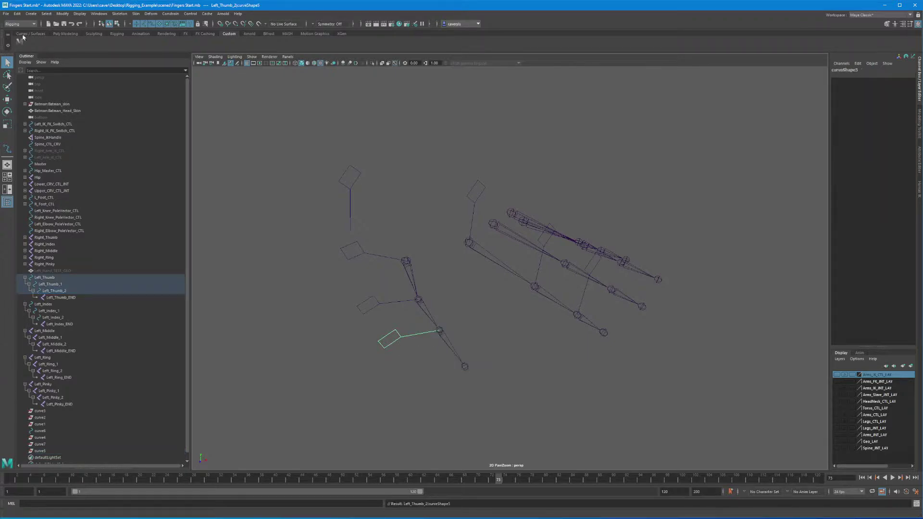
key("Up")
Test-rotate the three thumb joints and three index joints together through their control curves, and undo the rotation.
left_click_drag(438, 217, 405, 229, "alt")
left_click(436, 179, "shift")
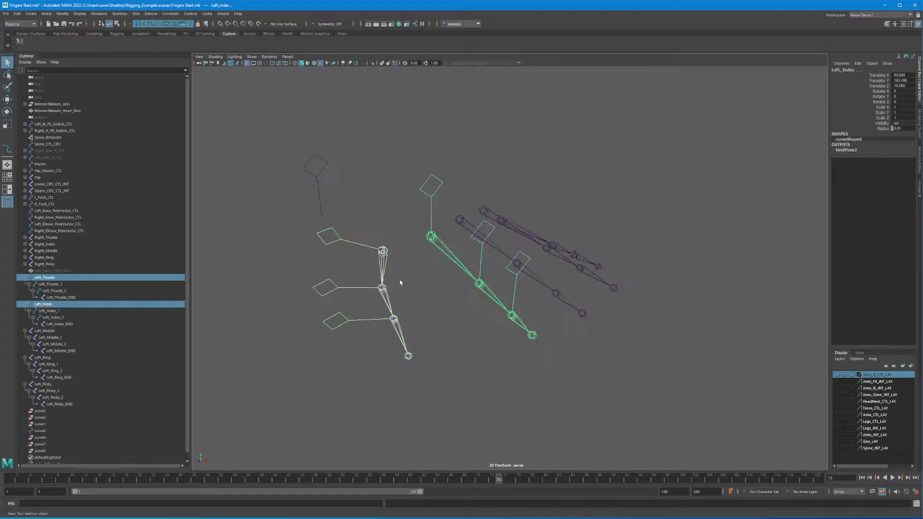
left_click(328, 281, "shift")
left_click(343, 314, "shift")
left_click(481, 263, "shift")
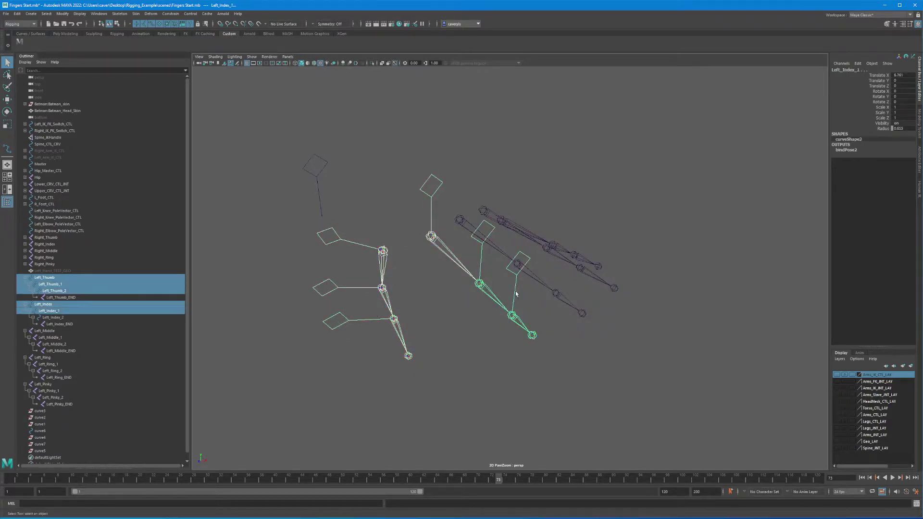
left_click(515, 290, "shift")
key("e")
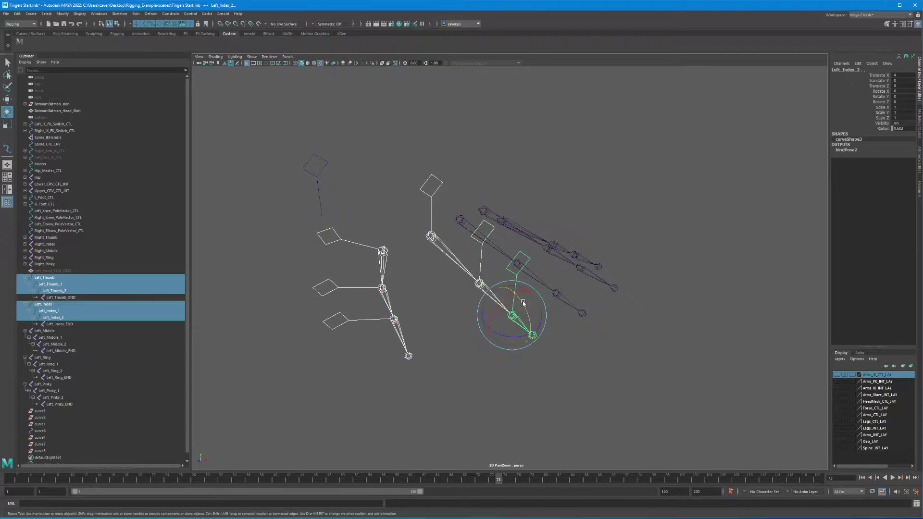
mouse_move(518, 302)
left_mouse_down()
mouse_move(524, 318)
mouse_move(528, 298)
mouse_move(532, 319)
mouse_move(528, 299)
mouse_move(525, 330)
mouse_move(531, 292)
mouse_move(528, 308)
left_mouse_up()
key("ctrl+z")
Check that the index and thumb control curves select their joints individually, and clear the selection.
left_click(431, 190)
left_click(327, 236)
left_click(325, 297)
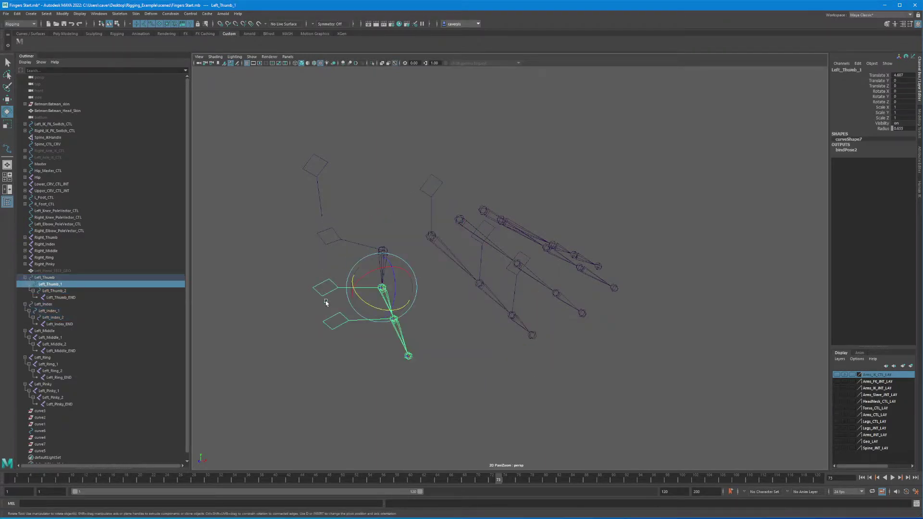
left_click(313, 345)
Show the hidden hand geometry and walk through the thumb joints from Left_Thumb to Left_Thumb_2 to inspect their controls.
key("ctrl+shift+h")
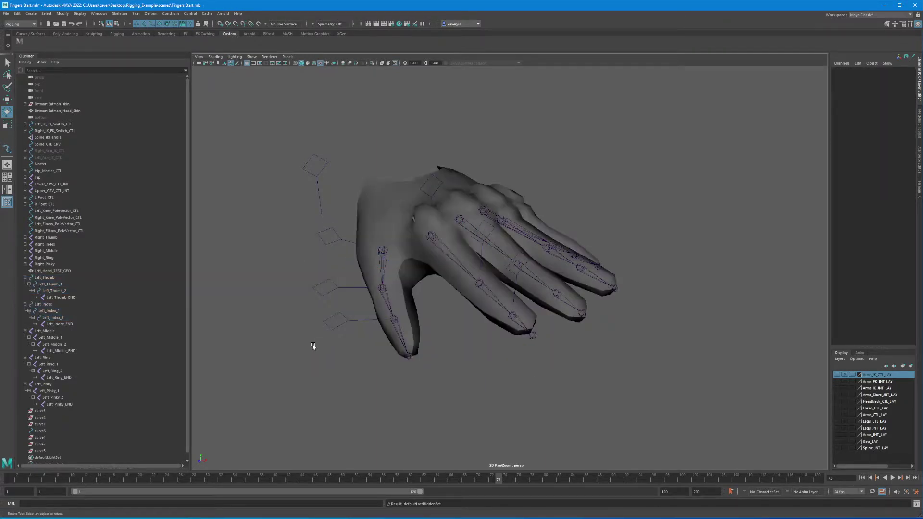
left_click_drag(371, 297, 392, 275, "alt")
left_click(384, 237)
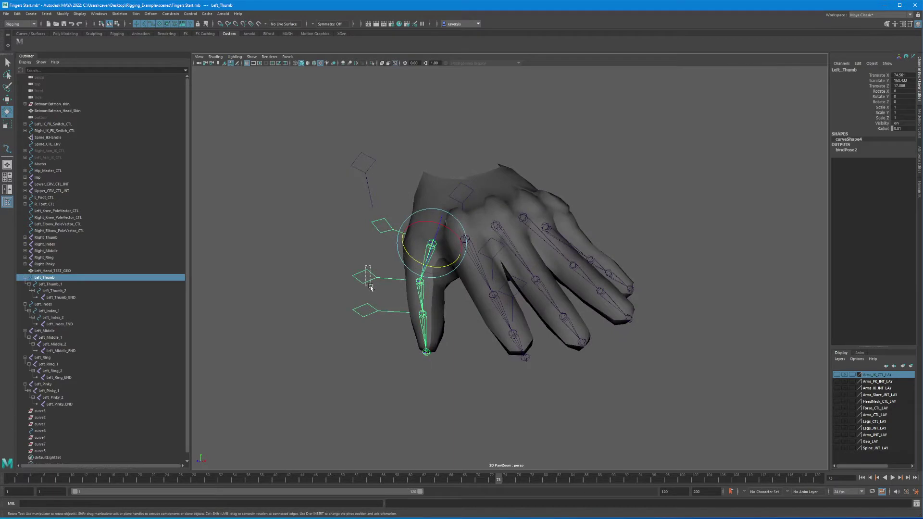
key("Down")
key("Down")
left_click_drag(384, 237, 495, 217, "alt")
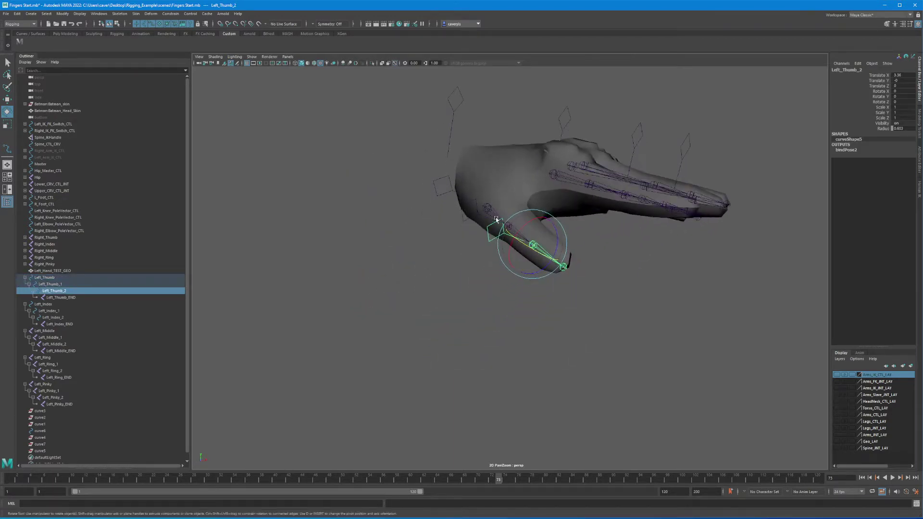
Walk through the index controls down to Left_Index_2 and inspect their placement around the hand mesh.
left_click(553, 102)
left_click(562, 116)
left_click(635, 140)
key("Down")
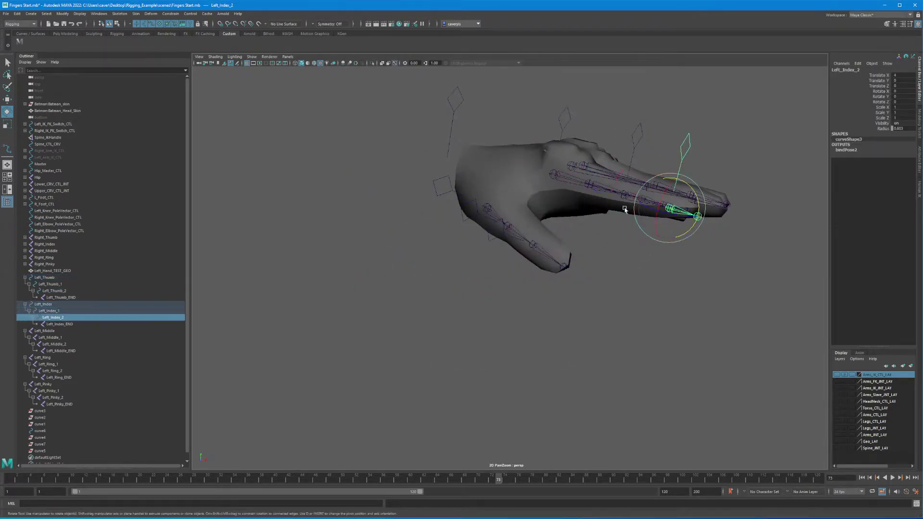
left_click_drag(625, 202, 465, 284, "alt")
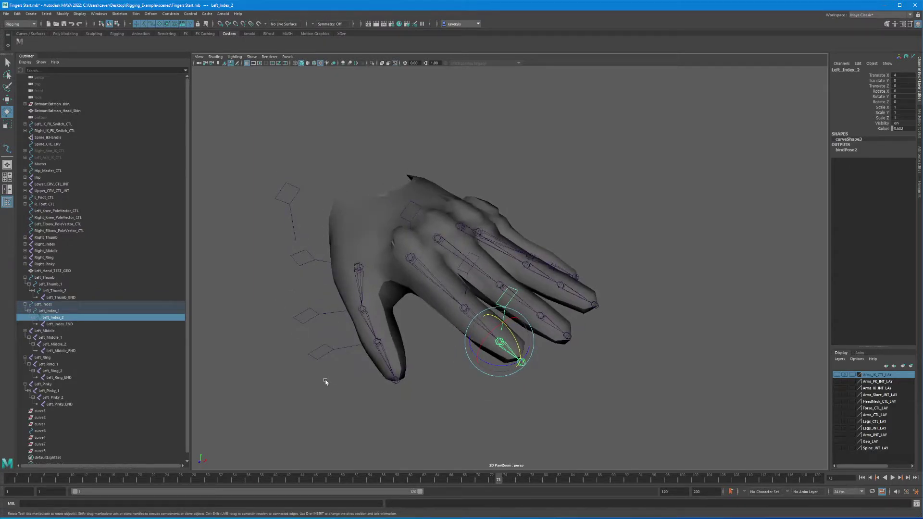
left_click_drag(325, 381, 370, 287, "alt")
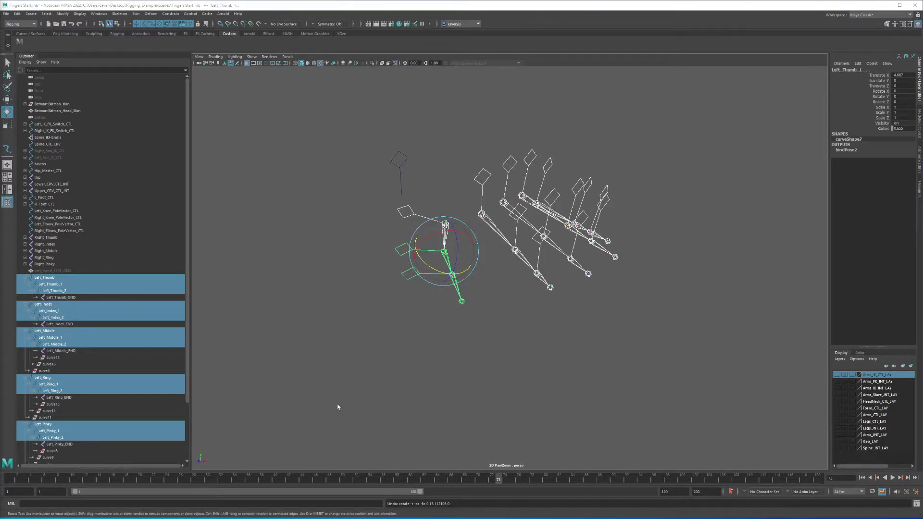
Test the finger controls by rotating all selected left-hand finger and thumb joints together about Y, curling and uncurling them.
left_click_drag(483, 338, 510, 204, "alt")
left_click_drag(441, 246, 428, 181, "alt")
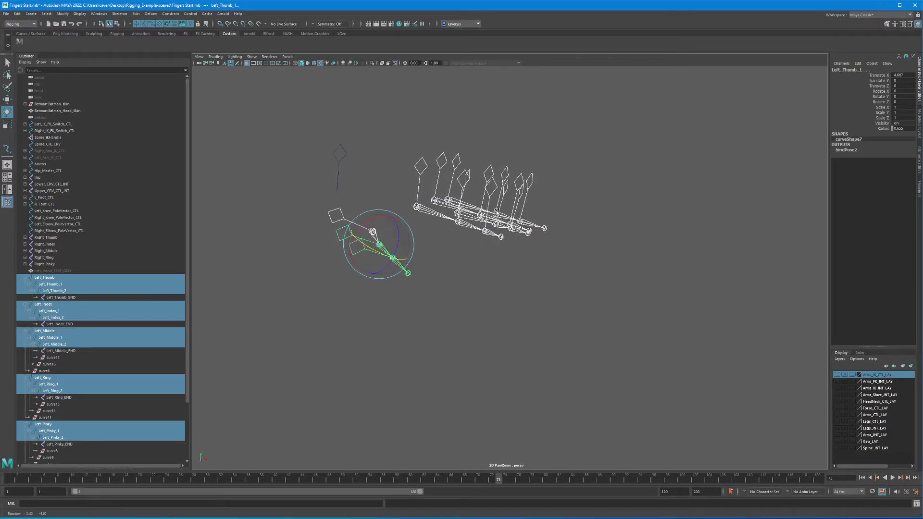
left_click_drag(376, 249, 339, 287)
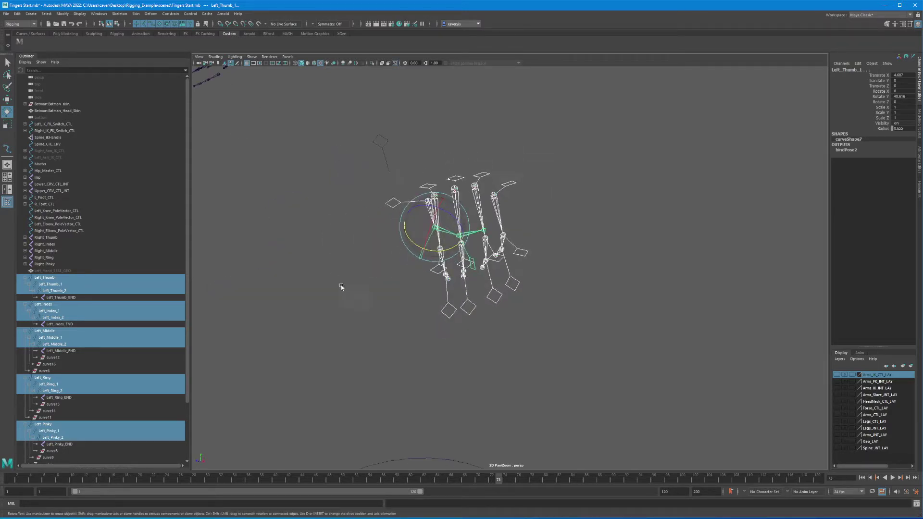
middle_click_drag(340, 287, 295, 274)
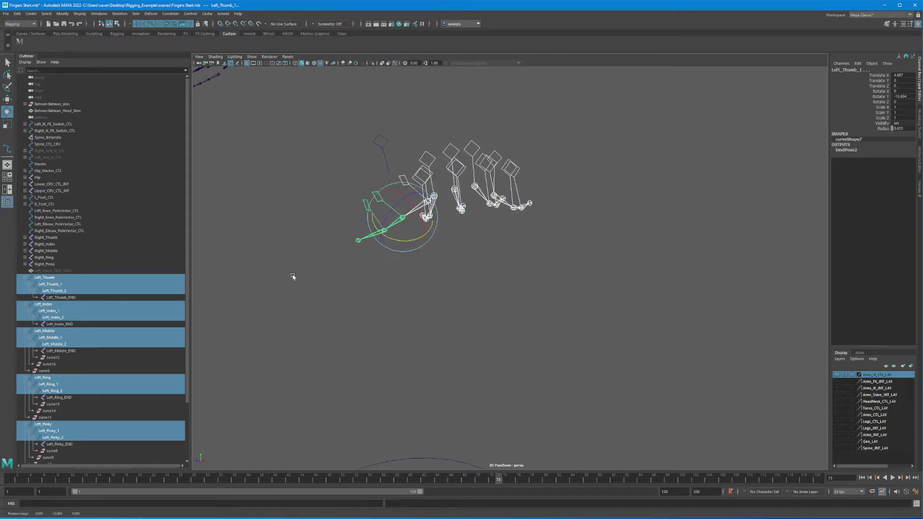
left_click_drag(295, 274, 404, 306, "alt")
middle_click_drag(404, 305, 443, 336)
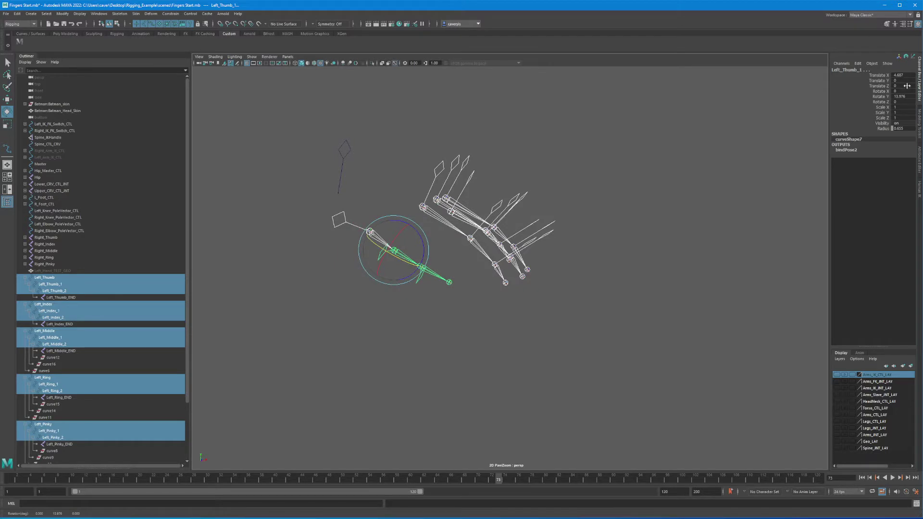
Set Rotate X, Y and Z of all selected finger and thumb joints to 0.
left_click_drag(903, 90, 908, 102)
type("0")
key("Return")
mouse_move(377, 317)
left_mouse_down("alt")
mouse_move(341, 333)
mouse_move(370, 326)
left_mouse_up("alt")
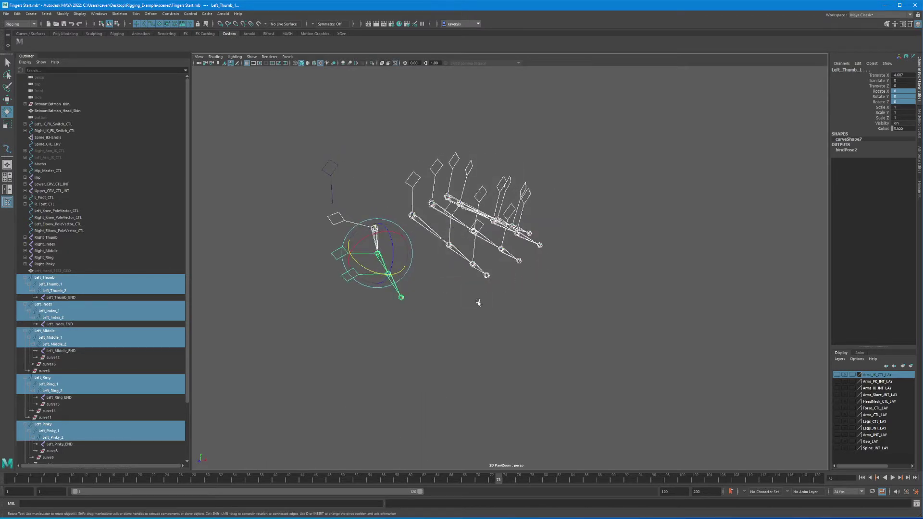
mouse_move(454, 289)
left_mouse_down("alt")
mouse_move(467, 287)
mouse_move(420, 280)
mouse_move(487, 283)
mouse_move(456, 299)
mouse_move(458, 289)
left_mouse_up("alt")
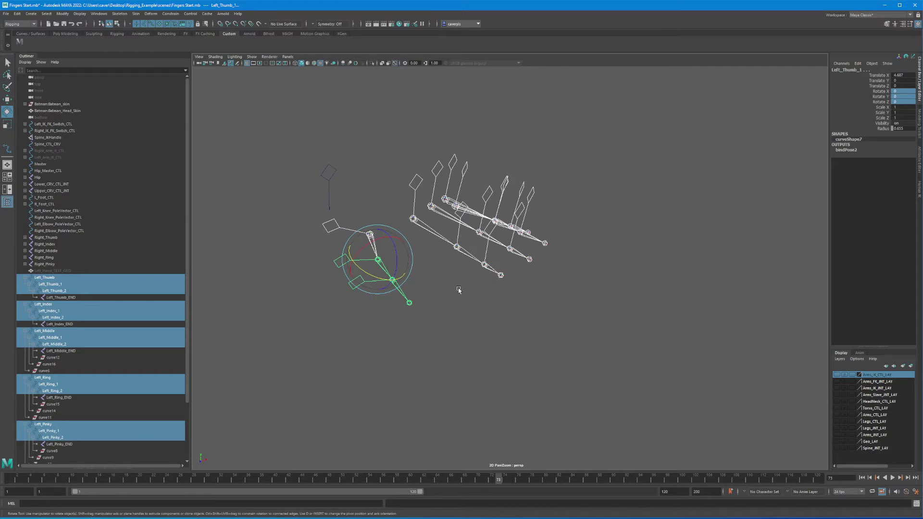
left_click_drag(458, 289, 568, 341, "alt")
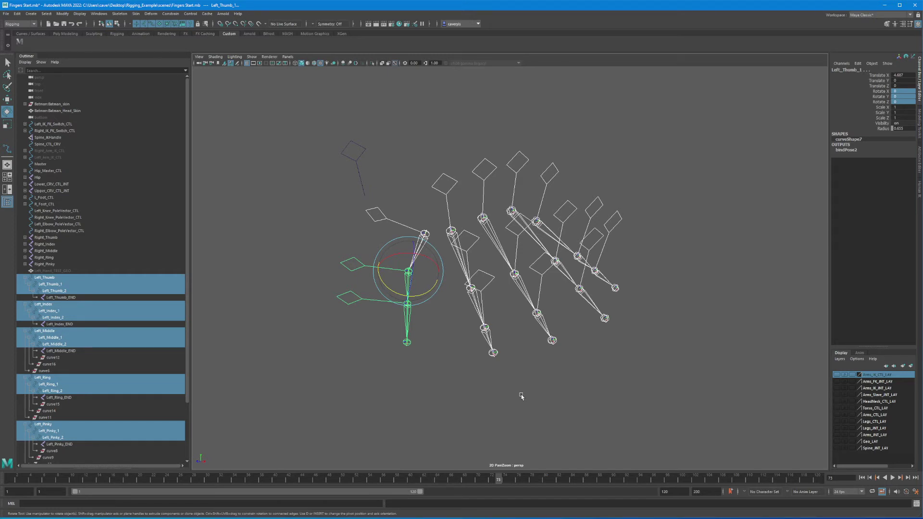
mouse_move(484, 399)
left_mouse_down("alt")
mouse_move(505, 400)
mouse_move(466, 394)
mouse_move(492, 404)
left_mouse_up("alt")
middle_click_drag(459, 408, 470, 395, "alt")
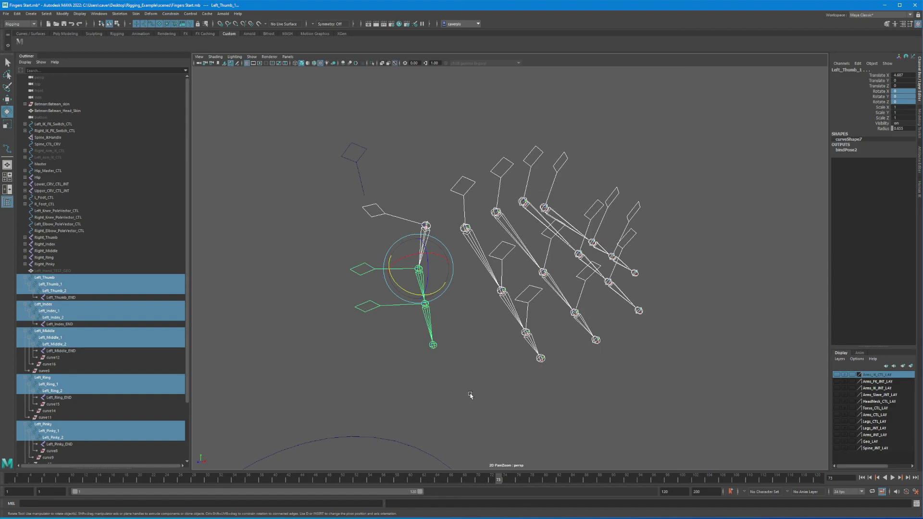